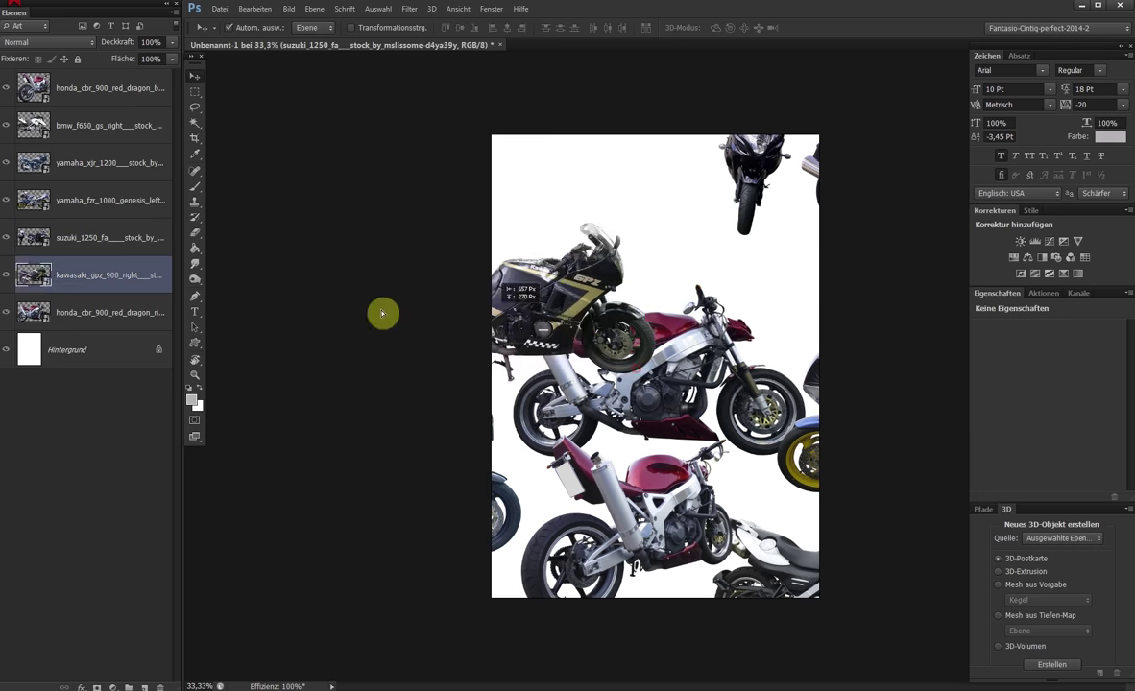
# Move the Black & White adjustment to the top, with the Honda layer right beneath it and centred
pyautogui.moveTo(121, 330); pyautogui.dragTo(106, 88)
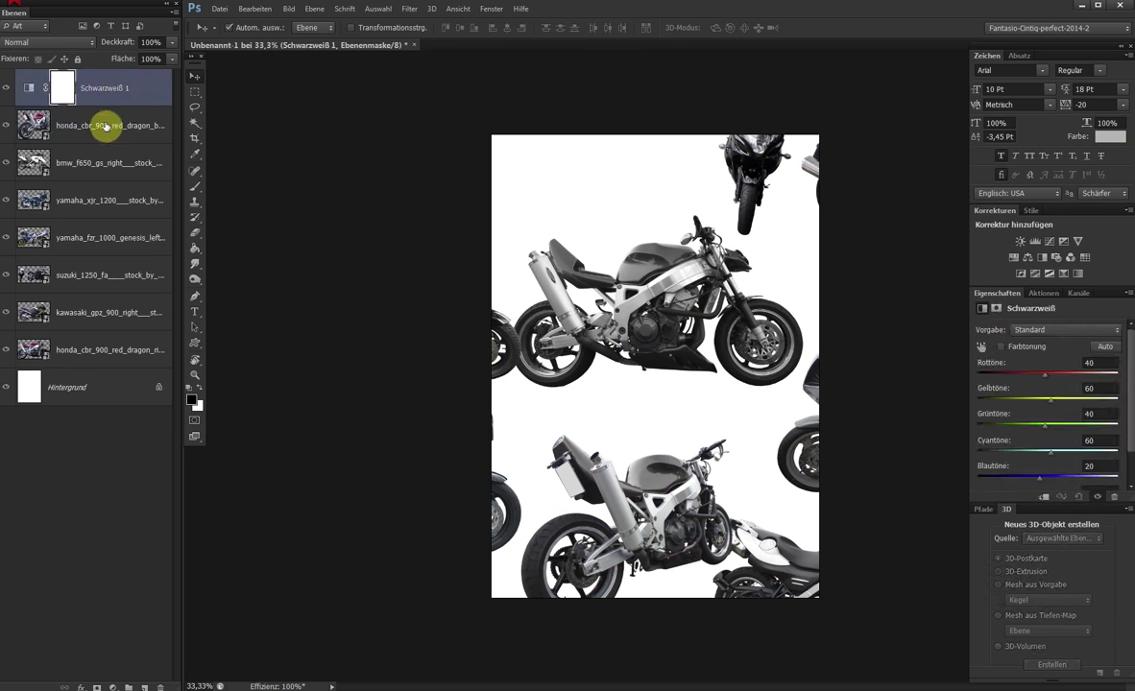
pyautogui.moveTo(114, 347); pyautogui.dragTo(105, 125)
pyautogui.moveTo(647, 298); pyautogui.dragTo(665, 308)
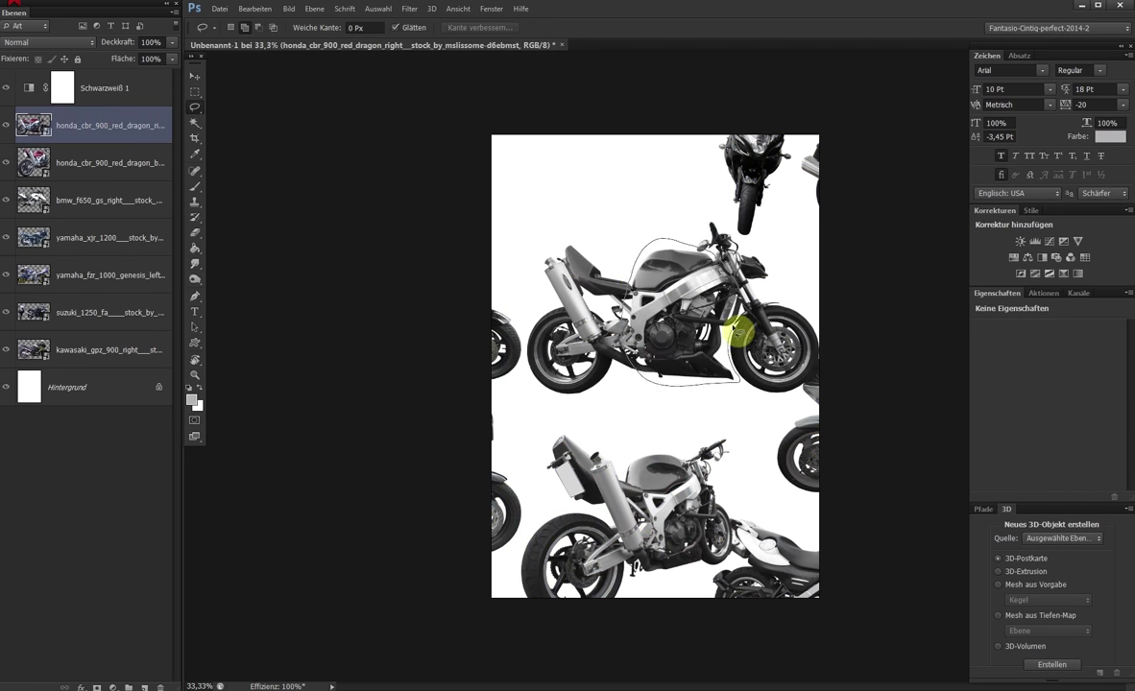
# Mask the Honda to its engine section, place a mirrored copy beside it and rotate the pair
pyautogui.click(100, 688)
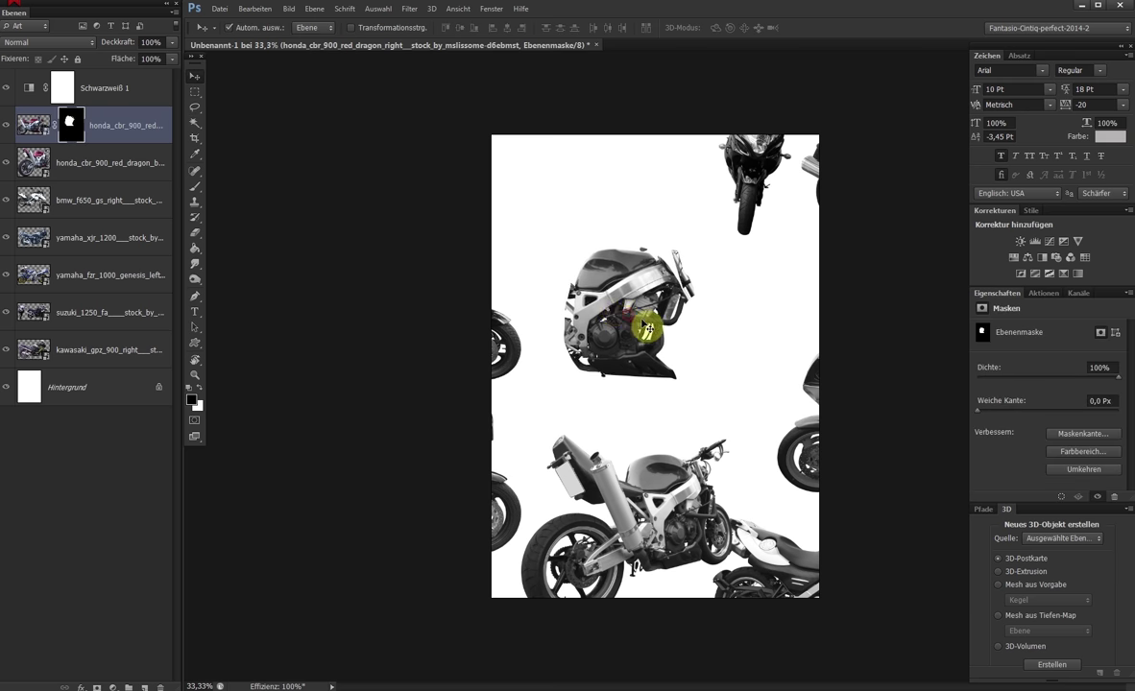
pyautogui.moveTo(543, 323)
pyautogui.mouseDown()
pyautogui.moveTo(778, 324)
pyautogui.moveTo(567, 304)
pyautogui.moveTo(728, 290)
pyautogui.mouseUp()
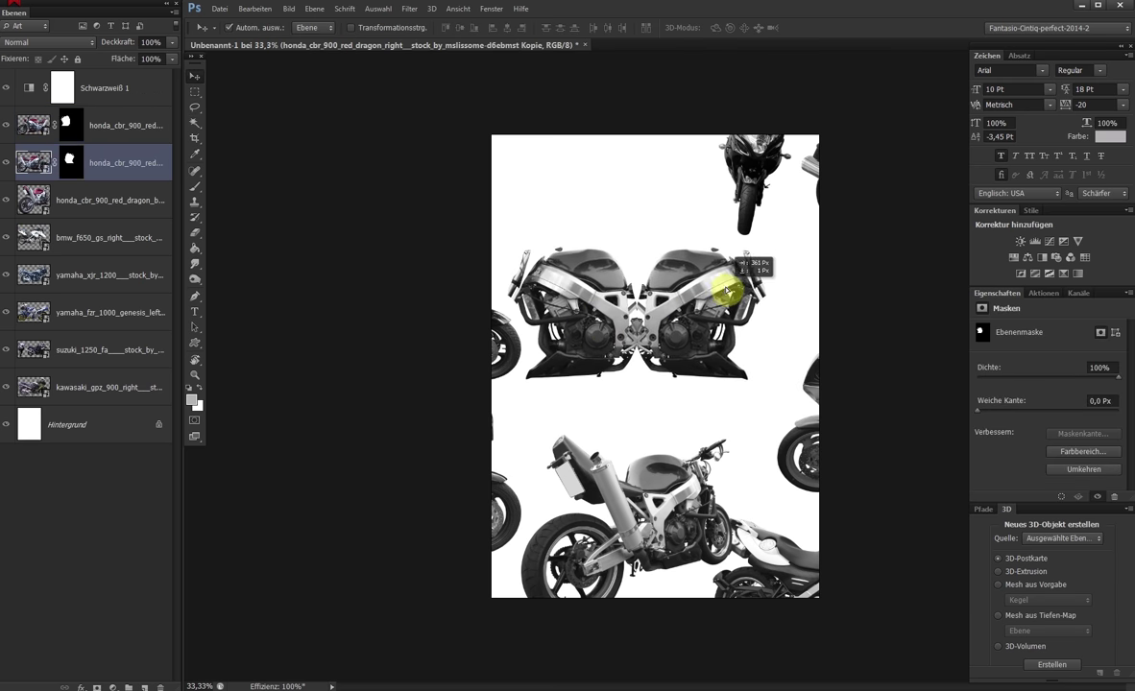
pyautogui.hotkey('ctrl', 't')
pyautogui.moveTo(838, 283)
pyautogui.mouseDown()
pyautogui.moveTo(526, 215)
pyautogui.moveTo(786, 253)
pyautogui.mouseUp()
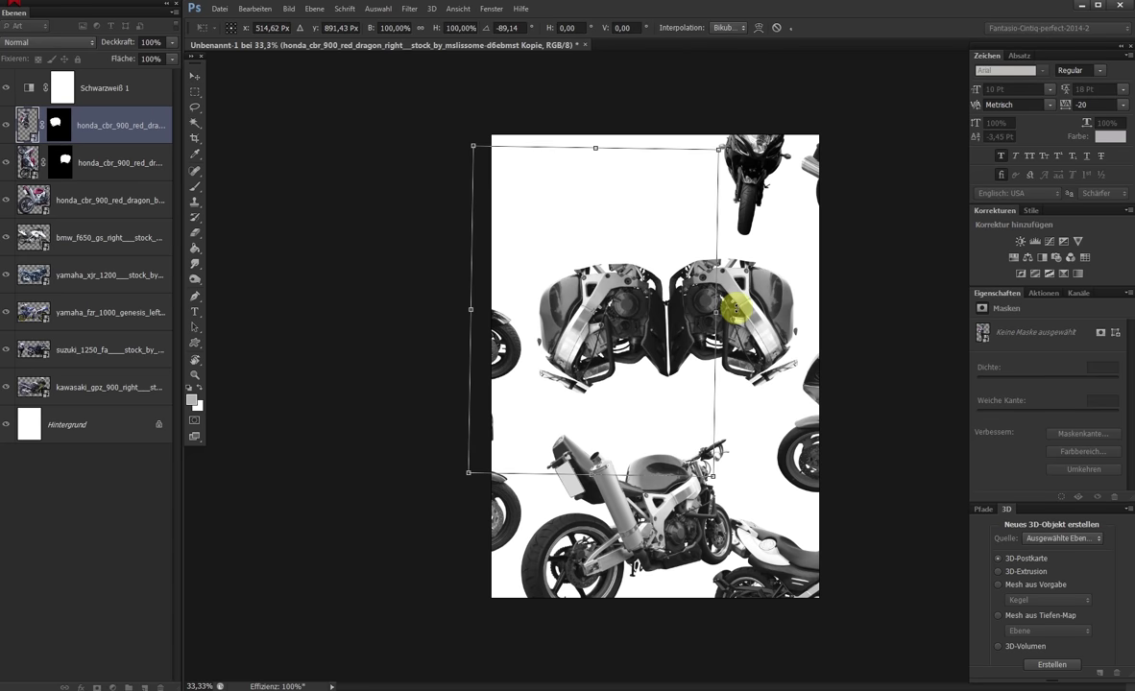
pyautogui.press('Return')
# Group the two Honda layers and merge a duplicate of the group into 'Gruppe 1 Kopie'
pyautogui.hotkey('ctrl', 'g')
pyautogui.hotkey('ctrl', 'j')
pyautogui.hotkey('ctrl', 'e')
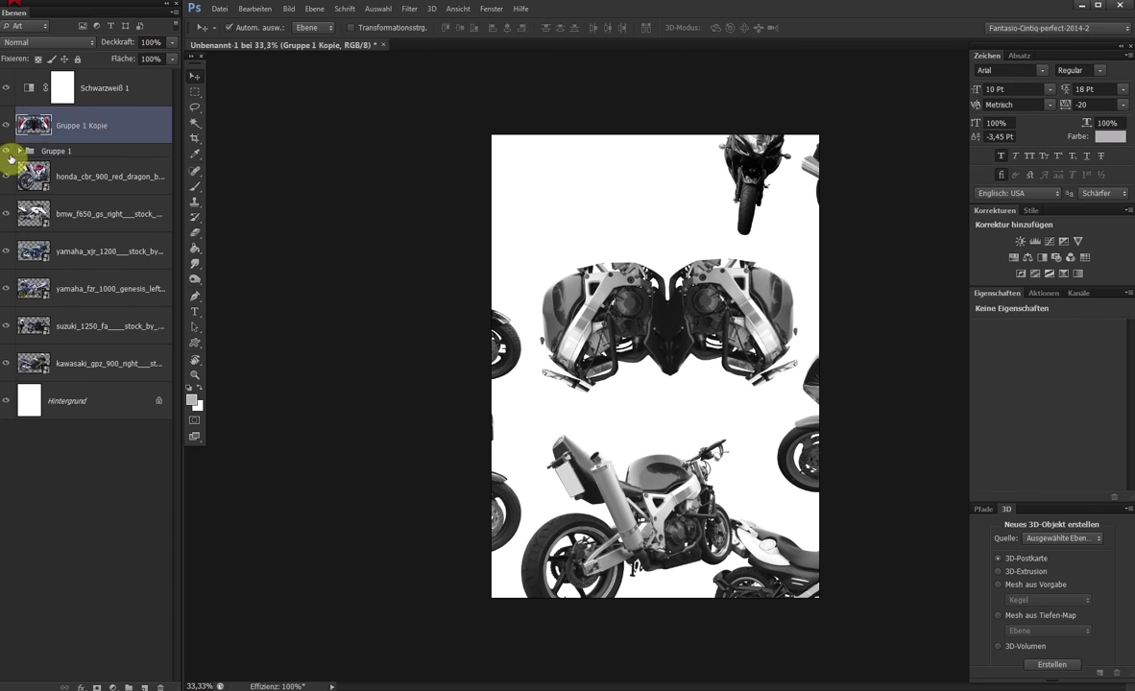
pyautogui.click(105, 363)
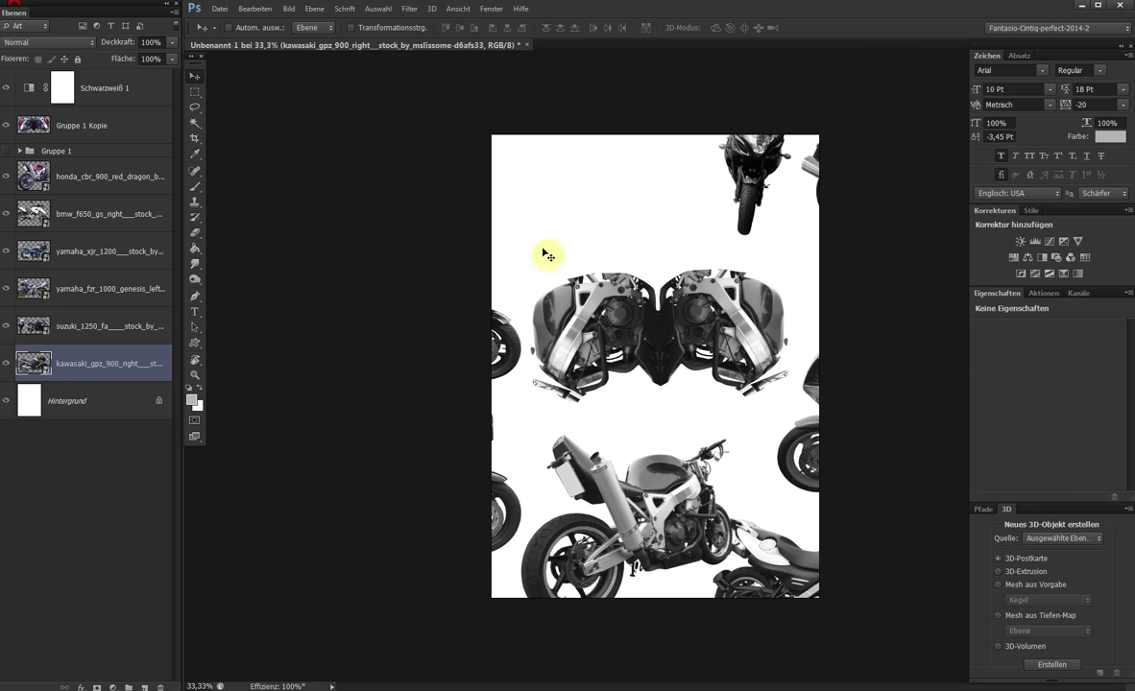
# Show the Kawasaki bike, mask it to its body section and rotate the cut-out upright
pyautogui.moveTo(547, 254); pyautogui.dragTo(362, 243)
pyautogui.click(81, 125)
pyautogui.click(9, 326)
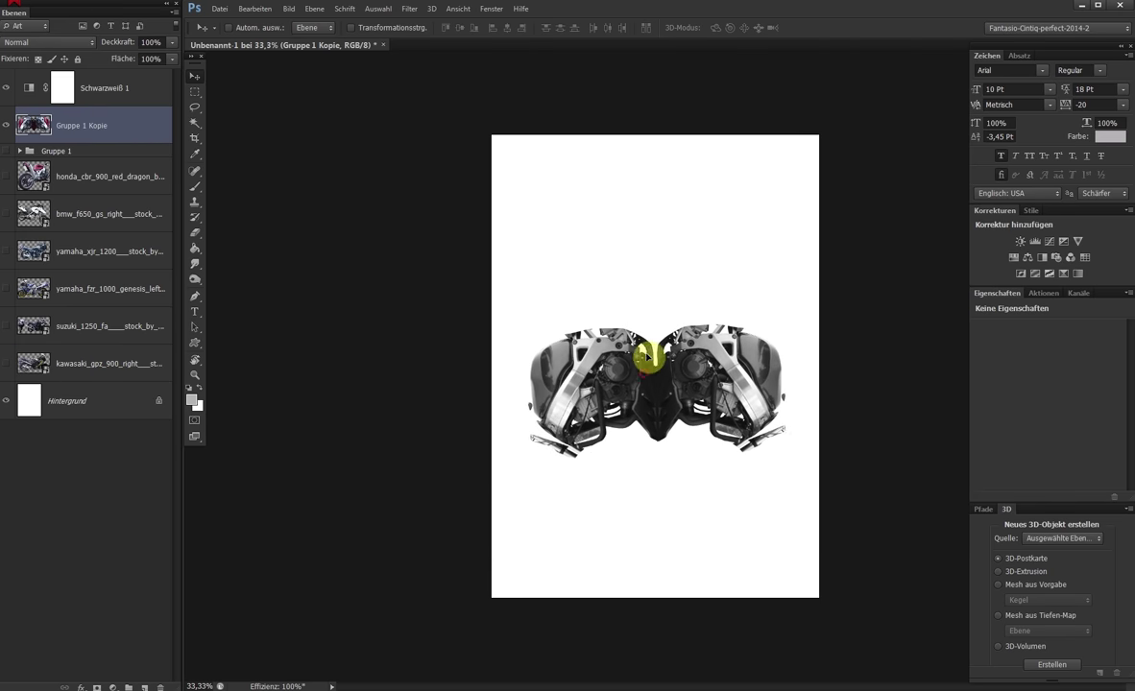
pyautogui.click(12, 367)
pyautogui.moveTo(637, 197); pyautogui.dragTo(650, 197)
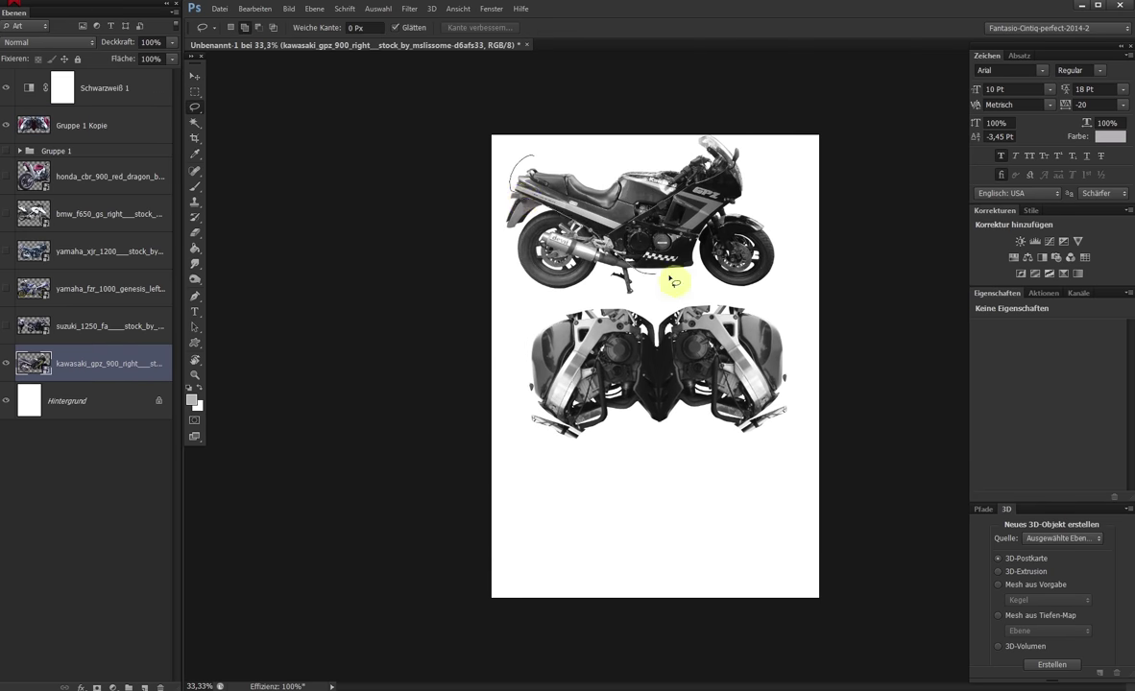
pyautogui.click(100, 686)
pyautogui.hotkey('ctrl', 't')
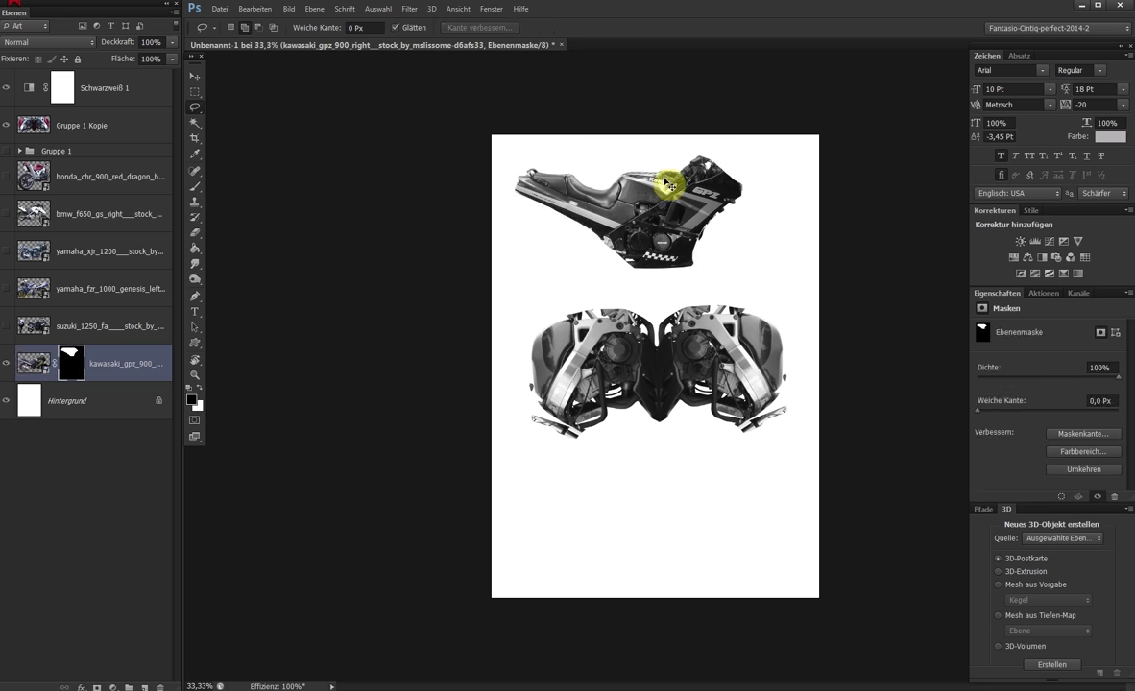
pyautogui.moveTo(663, 178)
pyautogui.mouseDown()
pyautogui.moveTo(739, 481)
pyautogui.moveTo(755, 304)
pyautogui.mouseUp()
pyautogui.press('Return')
# Lower the Honda pair and duplicate the Kawasaki cut-out into a mirrored V shape
pyautogui.click(77, 125)
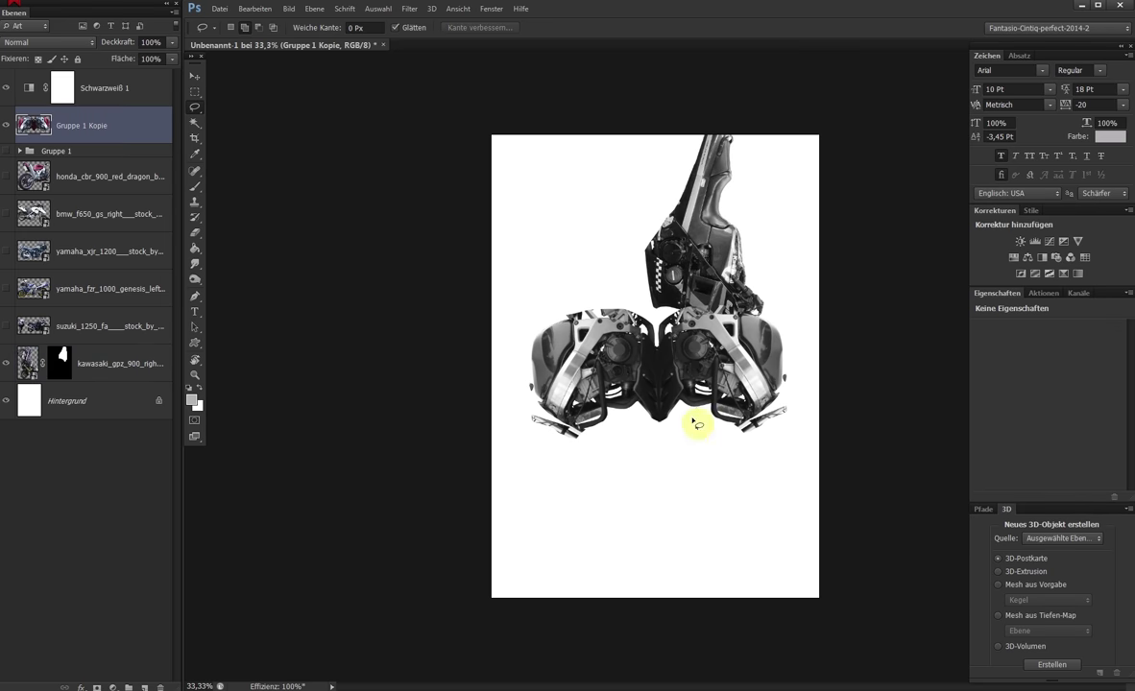
pyautogui.press('v')
pyautogui.moveTo(694, 426); pyautogui.dragTo(695, 526)
pyautogui.click(694, 296)
pyautogui.hotkey('ctrl', 'j')
pyautogui.moveTo(695, 296); pyautogui.dragTo(611, 366)
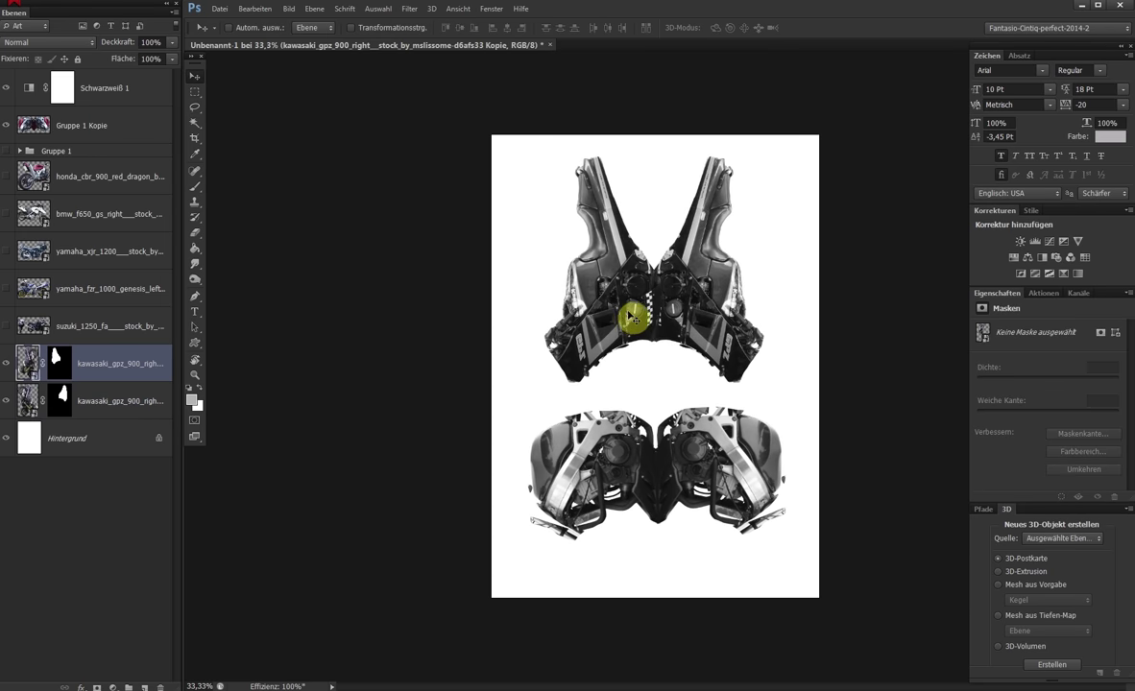
pyautogui.moveTo(630, 316); pyautogui.dragTo(632, 324)
# Merge a grouped copy of the Kawasaki pair into 'Gruppe 2 Kopie' and set it onto the Honda pair
pyautogui.keyDown('shift'); pyautogui.click(108, 397); pyautogui.keyUp('shift')
pyautogui.hotkey('ctrl', 'g')
pyautogui.hotkey('ctrl', 'j')
pyautogui.hotkey('ctrl', 'e')
pyautogui.moveTo(690, 225); pyautogui.dragTo(690, 423)
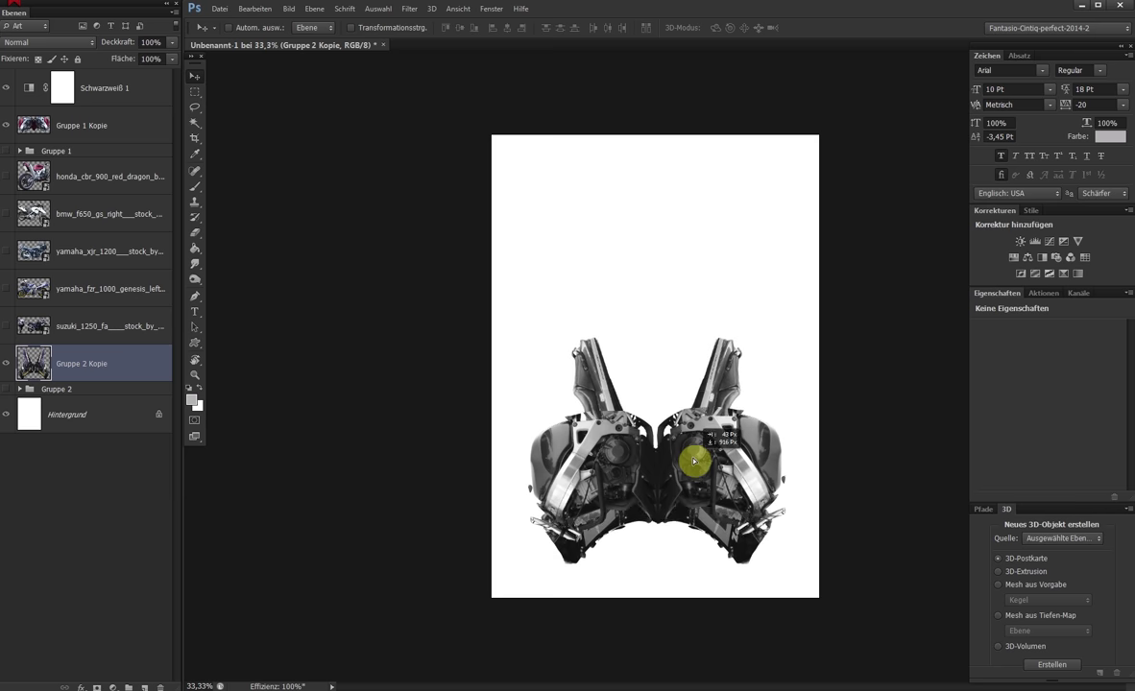
# Show the BMW F650, mask it to its seat and engine, and rotate the cut-out
pyautogui.click(16, 221)
pyautogui.click(8, 213)
pyautogui.moveTo(590, 172); pyautogui.dragTo(679, 251)
pyautogui.press('l')
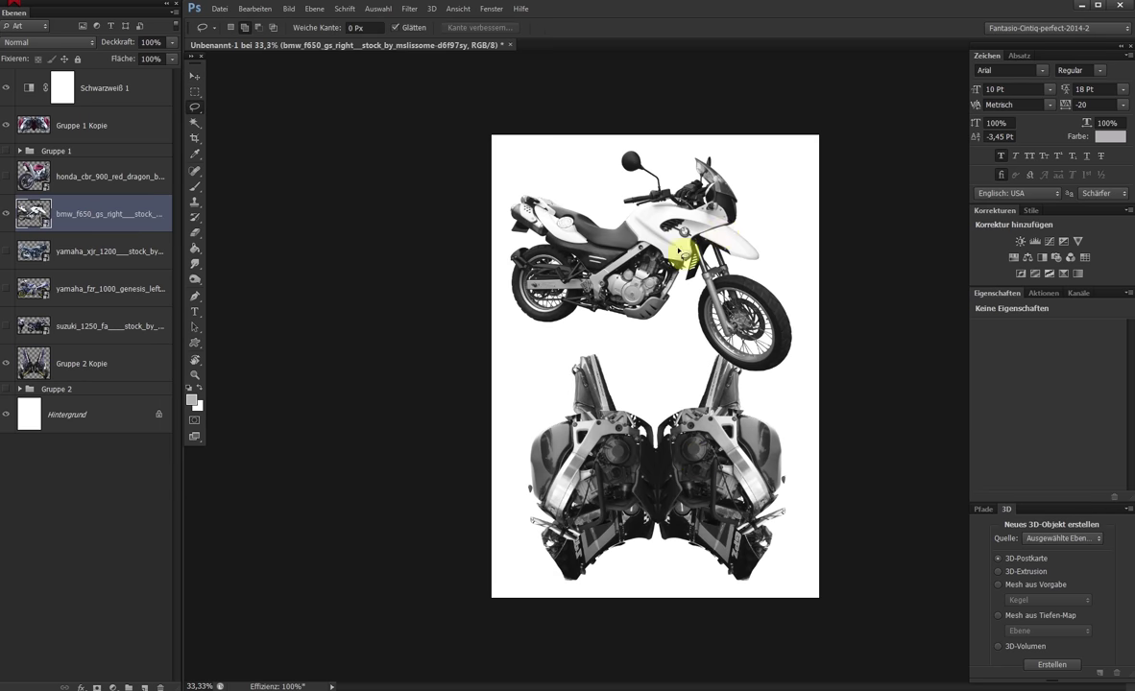
pyautogui.moveTo(619, 314); pyautogui.dragTo(537, 217)
pyautogui.click(96, 687)
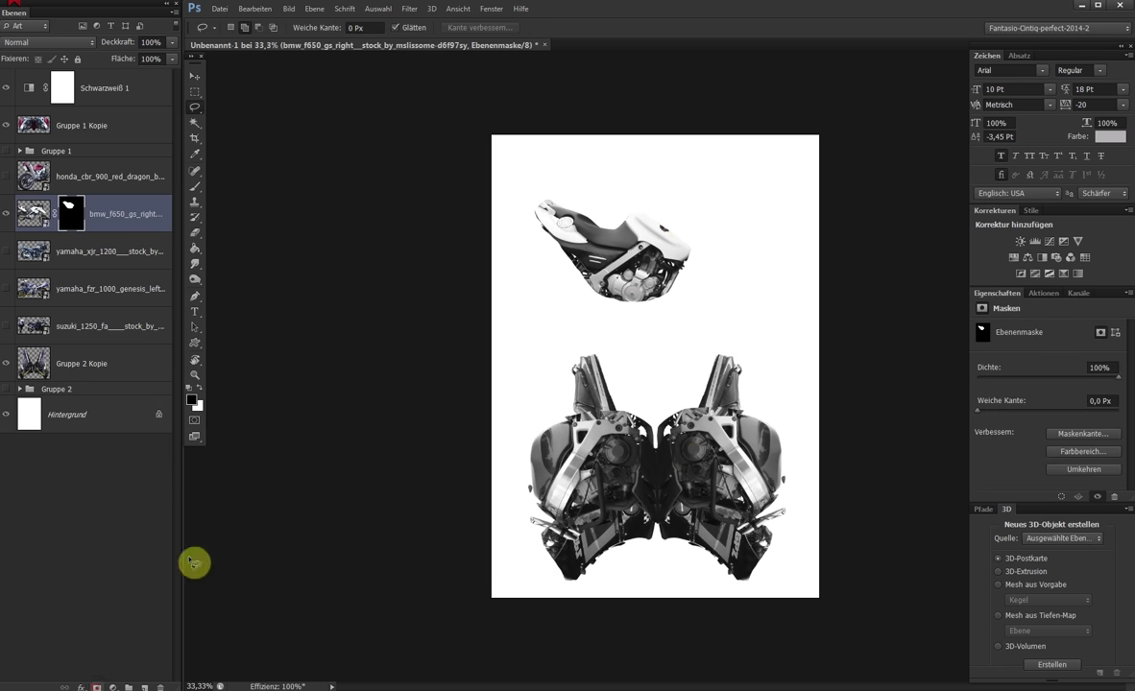
pyautogui.hotkey('ctrl', 't')
pyautogui.moveTo(801, 235)
pyautogui.mouseDown()
pyautogui.moveTo(647, 253)
pyautogui.moveTo(712, 288)
pyautogui.moveTo(704, 393)
pyautogui.mouseUp()
pyautogui.press('Return')
# Mirror the BMW cut-out, merge the pair into 'Gruppe 3 Kopie' and rotate it 180°
pyautogui.hotkey('ctrl', 'j')
pyautogui.keyDown('shift'); pyautogui.click(131, 256); pyautogui.keyUp('shift')
pyautogui.hotkey('ctrl', 'g')
pyautogui.hotkey('ctrl', 'j')
pyautogui.hotkey('ctrl', 'e')
pyautogui.hotkey('ctrl', 't')
pyautogui.moveTo(735, 468); pyautogui.dragTo(704, 324)
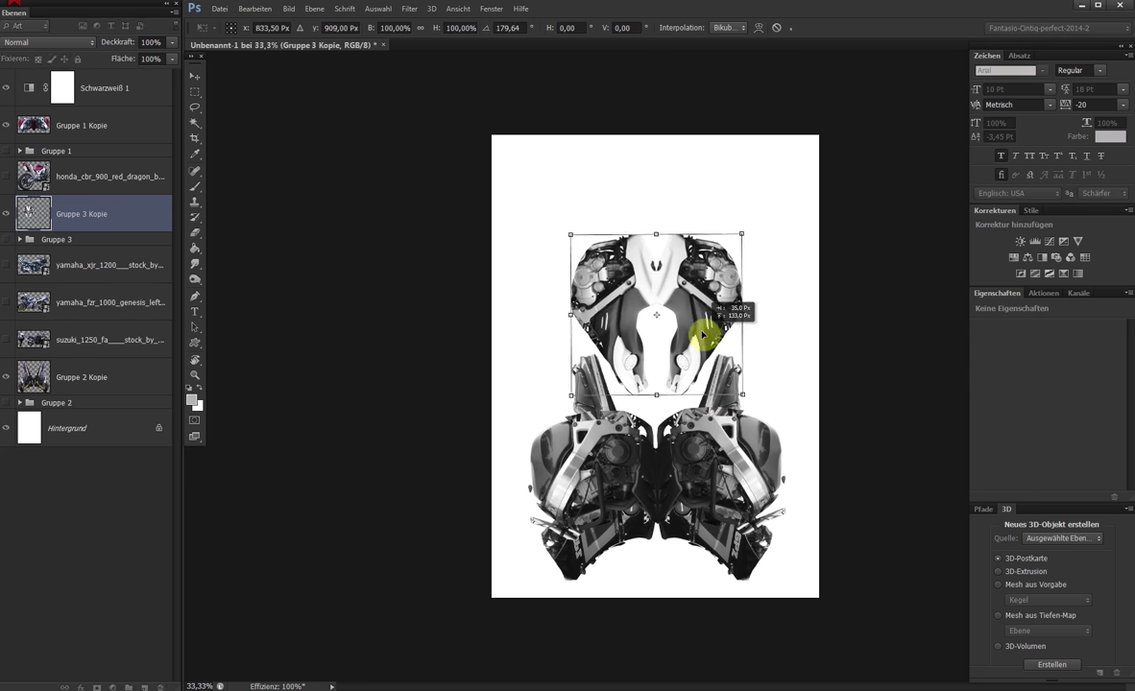
pyautogui.press('Return')
# Place the BMW part above the Kawasaki V and bring the Yamaha FZR to the centre
pyautogui.moveTo(337, 360)
pyautogui.mouseDown()
pyautogui.moveTo(800, 429)
pyautogui.moveTo(488, 235)
pyautogui.mouseUp()
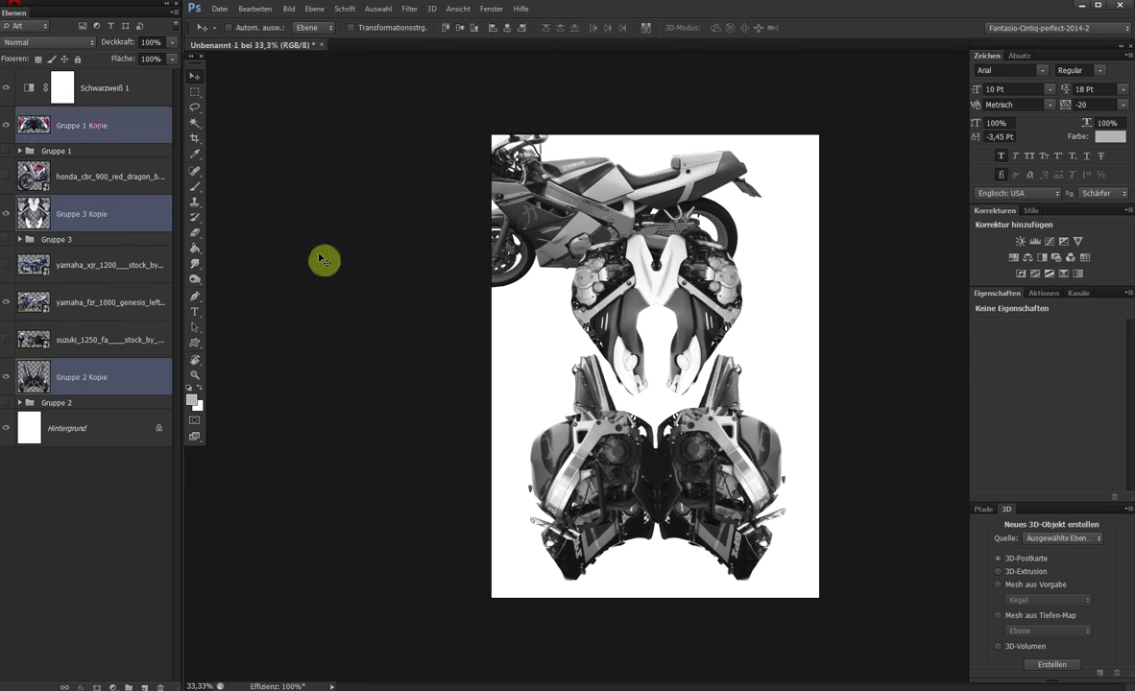
pyautogui.moveTo(719, 354); pyautogui.dragTo(796, 565)
pyautogui.click(110, 302)
pyautogui.moveTo(620, 150); pyautogui.dragTo(672, 227)
pyautogui.press('l')
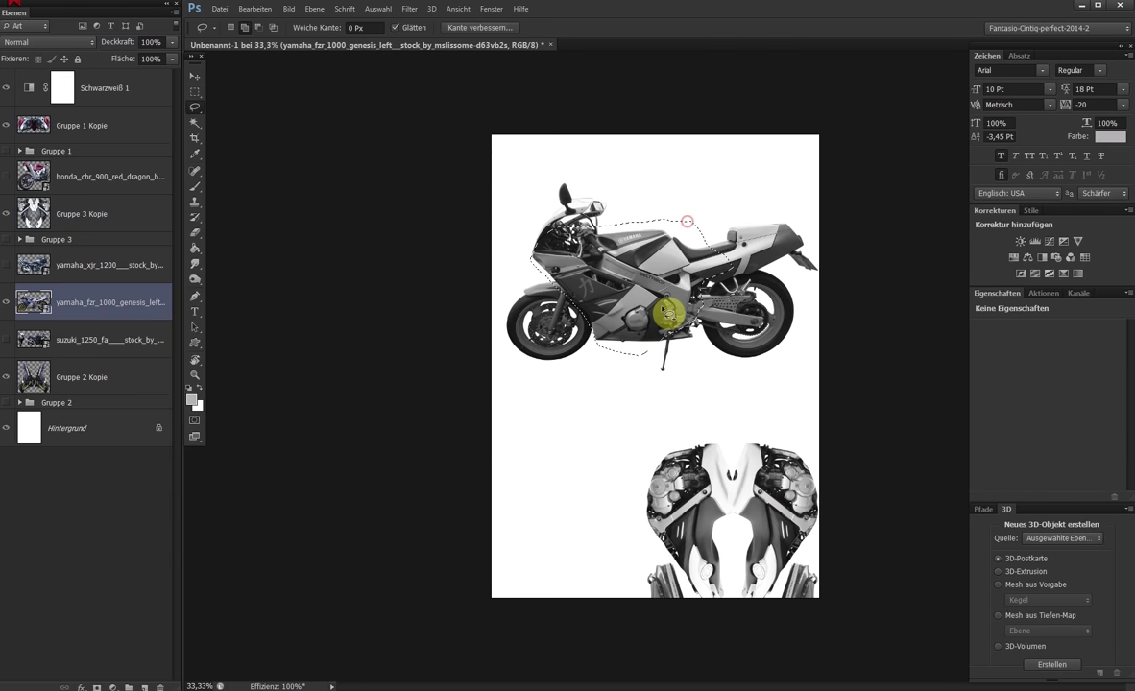
# Mask the Yamaha FZR to its fairing, duplicate it and rotate the mirrored copy
pyautogui.hotkey('ctrl', 'j')
pyautogui.hotkey('ctrl', 'z')
pyautogui.click(96, 687)
pyautogui.press('v')
pyautogui.moveTo(706, 286); pyautogui.dragTo(677, 295)
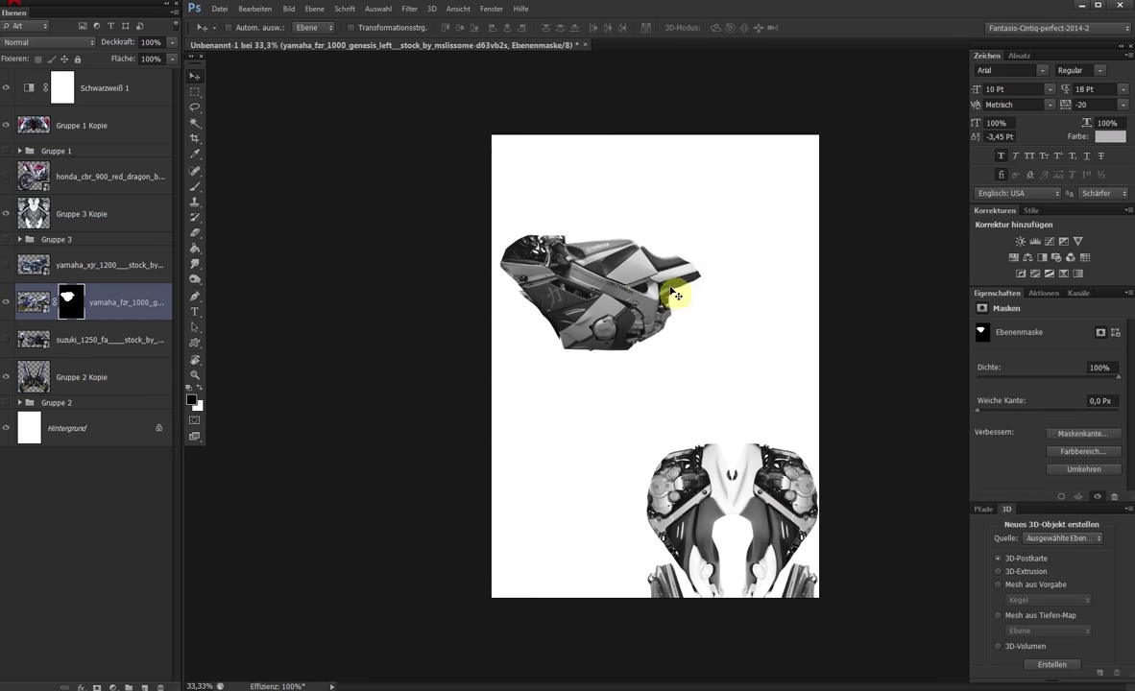
pyautogui.hotkey('ctrl', 'j')
pyautogui.hotkey('ctrl', 't')
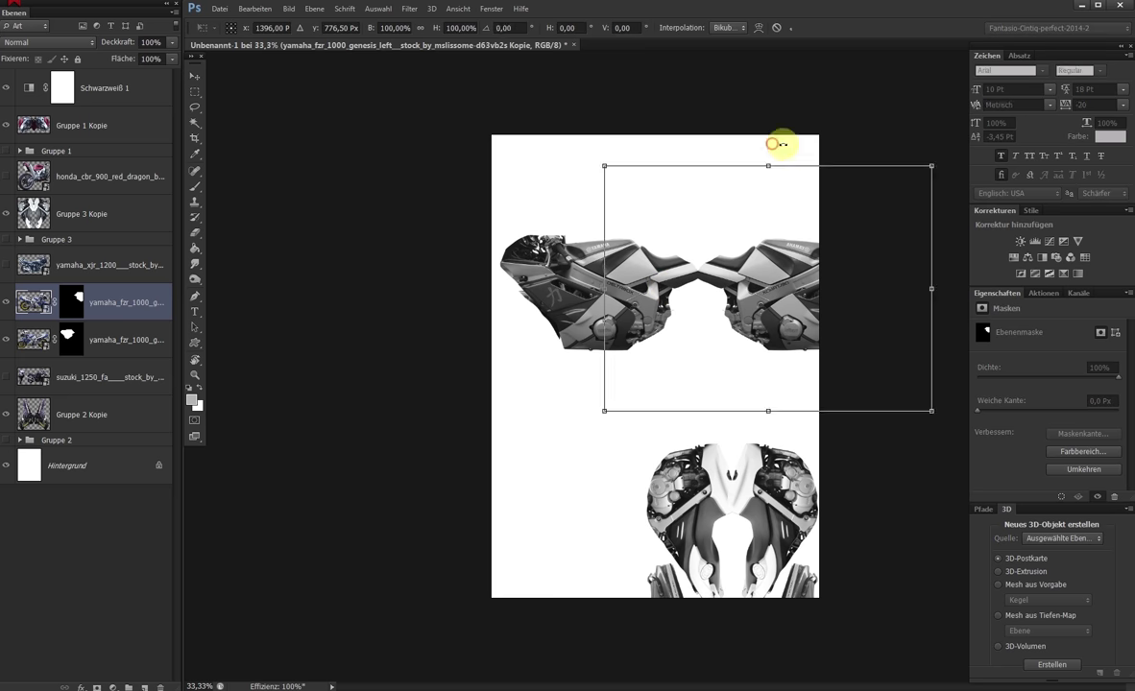
pyautogui.moveTo(783, 144); pyautogui.dragTo(759, 405)
pyautogui.press('Return')
# Rotate the left Yamaha fairing into place and re-centre the merged bust layers
pyautogui.hotkey('alt', '[')
pyautogui.hotkey('ctrl', 't')
pyautogui.moveTo(654, 218)
pyautogui.mouseDown()
pyautogui.moveTo(724, 271)
pyautogui.moveTo(678, 413)
pyautogui.mouseUp()
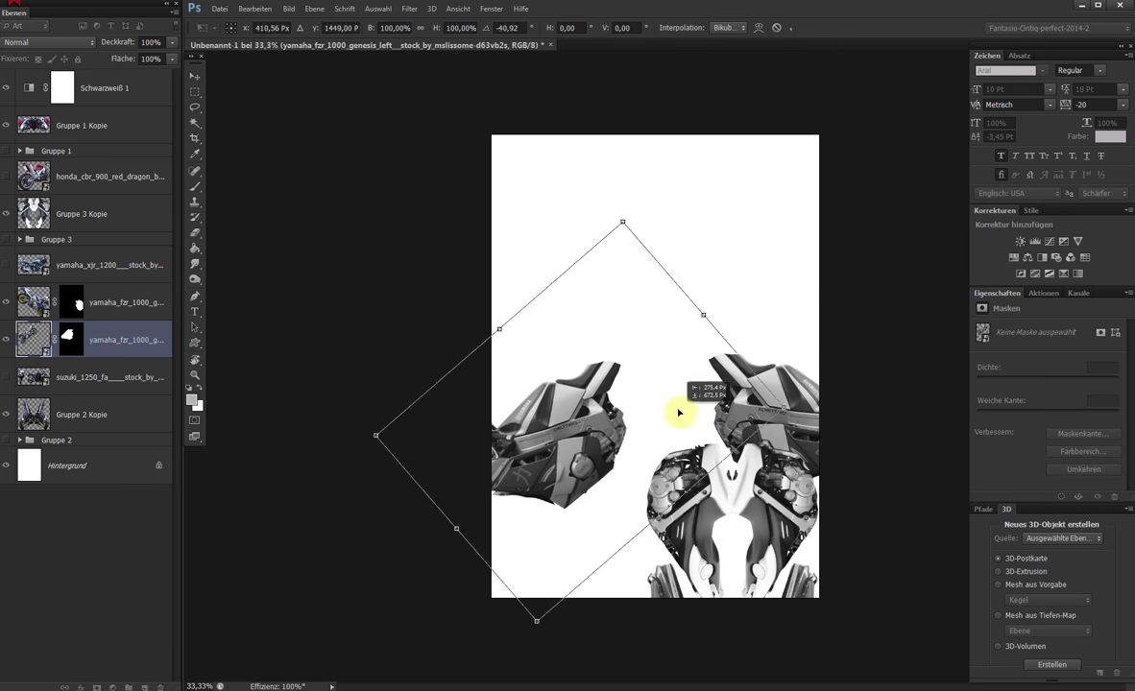
pyautogui.press('Return')
pyautogui.moveTo(101, 414); pyautogui.dragTo(108, 231)
pyautogui.moveTo(96, 126); pyautogui.dragTo(96, 192)
pyautogui.keyDown('shift'); pyautogui.click(96, 251); pyautogui.keyUp('shift')
pyautogui.moveTo(740, 559)
pyautogui.mouseDown()
pyautogui.moveTo(620, 296)
pyautogui.moveTo(621, 307)
pyautogui.mouseUp()
# Position and rotate the right Yamaha fairing as a shoulder beside the bust
pyautogui.click(106, 340)
pyautogui.moveTo(791, 396)
pyautogui.mouseDown()
pyautogui.moveTo(797, 419)
pyautogui.moveTo(806, 344)
pyautogui.mouseUp()
pyautogui.hotkey('ctrl', 't')
pyautogui.moveTo(894, 303); pyautogui.dragTo(879, 331)
pyautogui.press('Return')
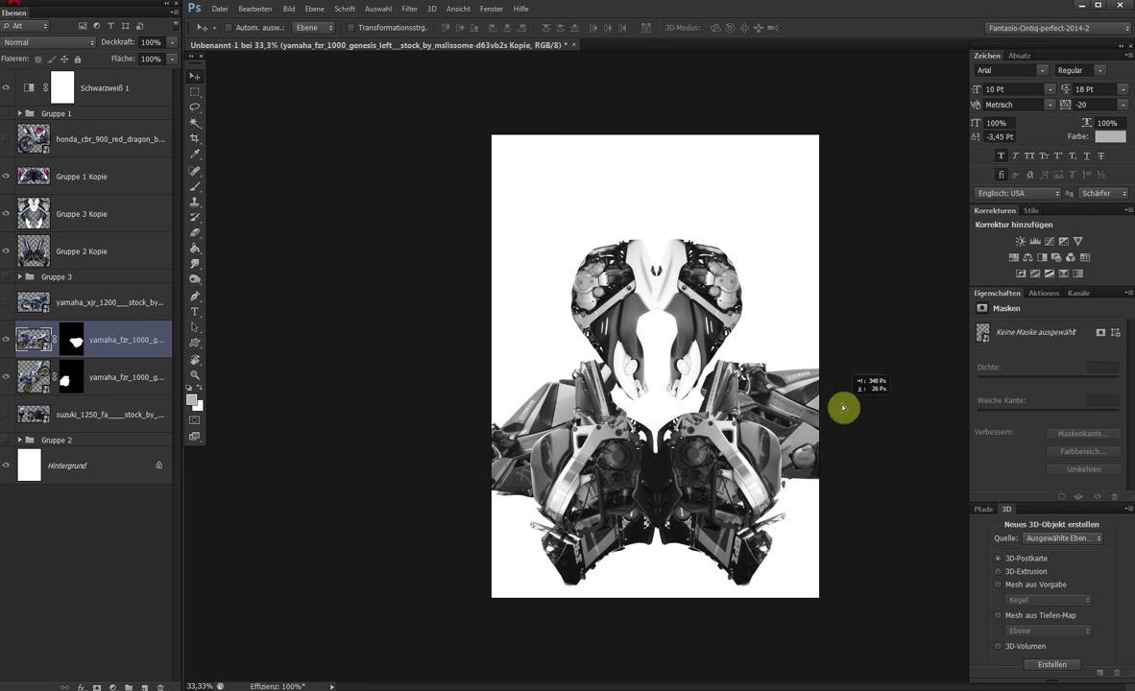
pyautogui.moveTo(808, 415); pyautogui.dragTo(810, 408)
pyautogui.hotkey('ctrl', 't')
pyautogui.moveTo(823, 190); pyautogui.dragTo(835, 385)
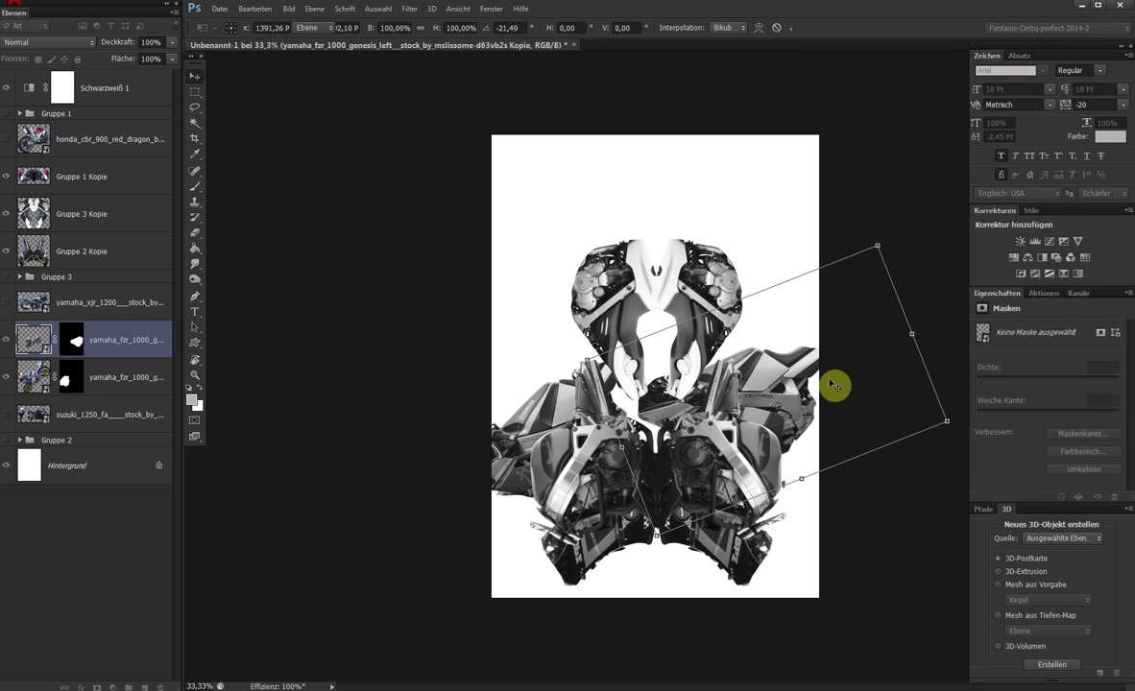
pyautogui.press('Return')
pyautogui.hotkey('ctrl', 't')
pyautogui.moveTo(893, 269); pyautogui.dragTo(843, 410)
pyautogui.press('Return')
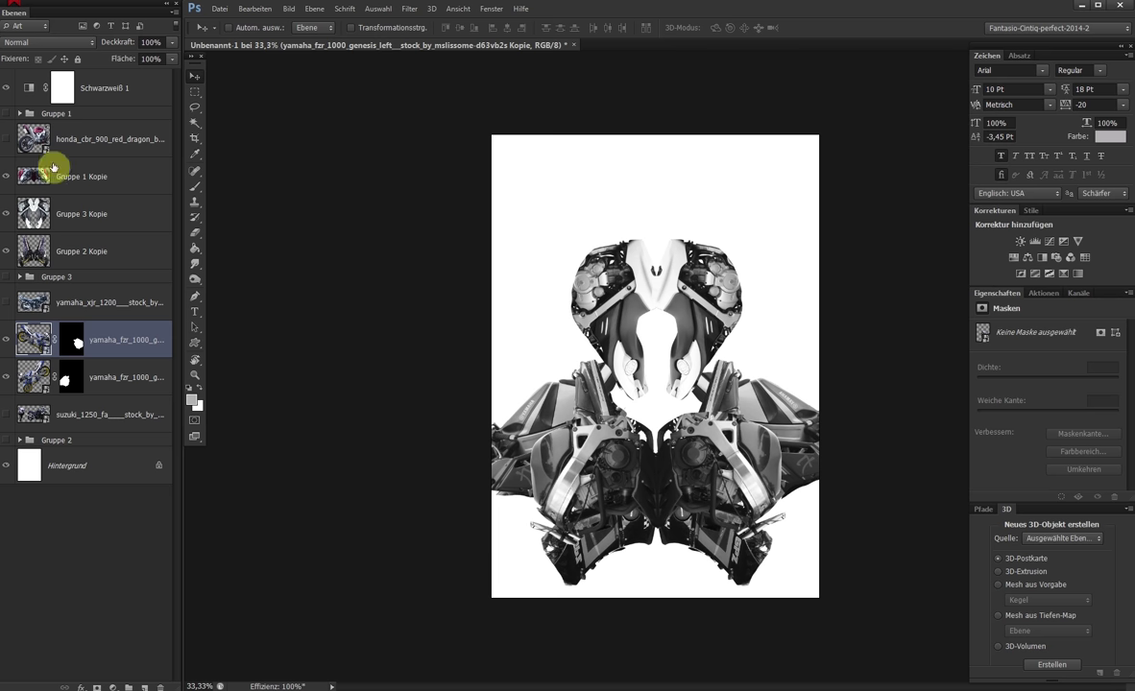
# Duplicate the merged Kawasaki layer, flip it vertically and move it below the BMW part
pyautogui.click(125, 252)
pyautogui.hotkey('ctrl', 'j')
pyautogui.click(255, 9)
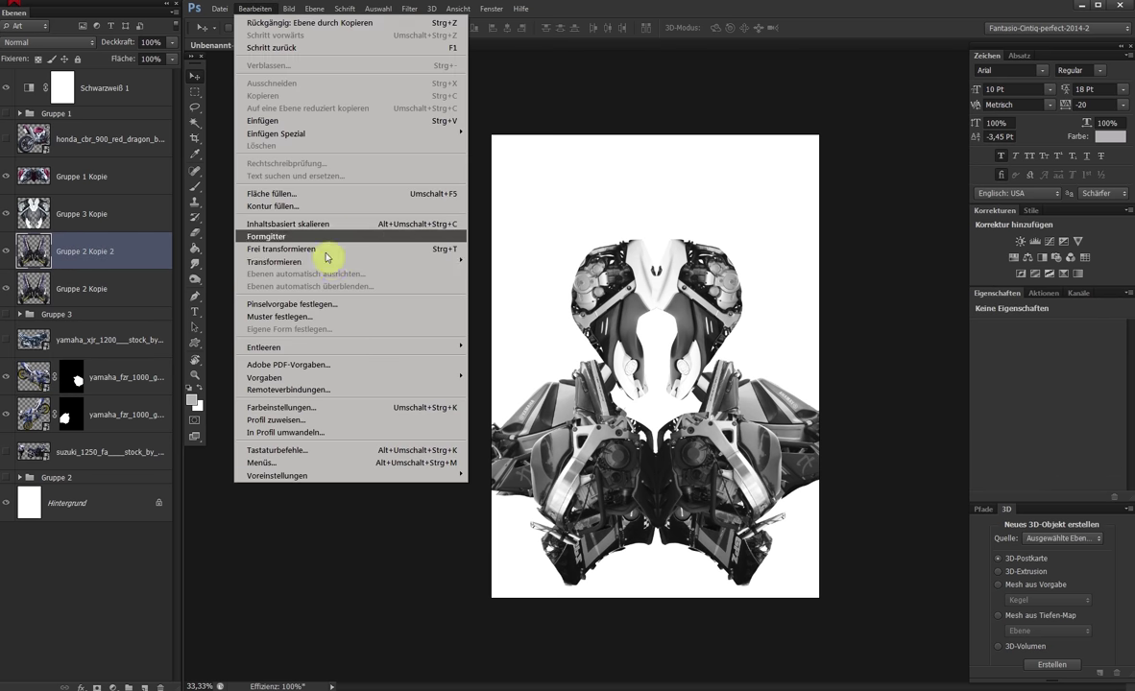
pyautogui.click(480, 382)
pyautogui.moveTo(697, 464); pyautogui.dragTo(715, 254)
pyautogui.moveTo(127, 248); pyautogui.dragTo(127, 213)
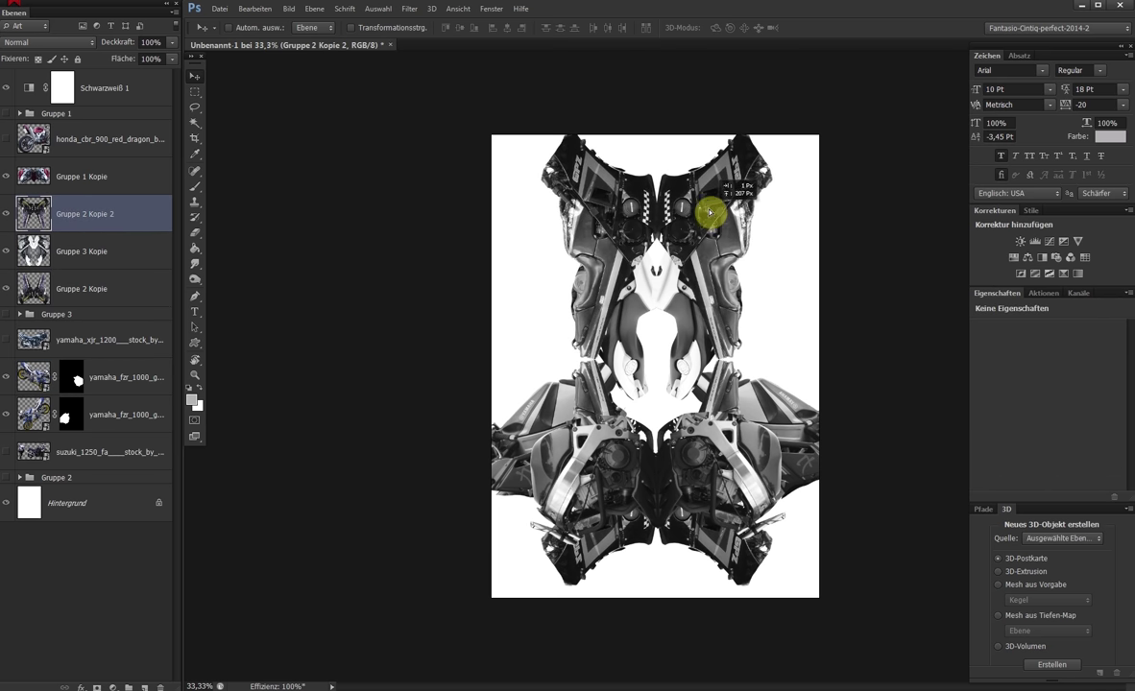
pyautogui.moveTo(714, 215)
pyautogui.mouseDown()
pyautogui.moveTo(710, 333)
pyautogui.moveTo(720, 322)
pyautogui.mouseUp()
pyautogui.hotkey('ctrl', '[')
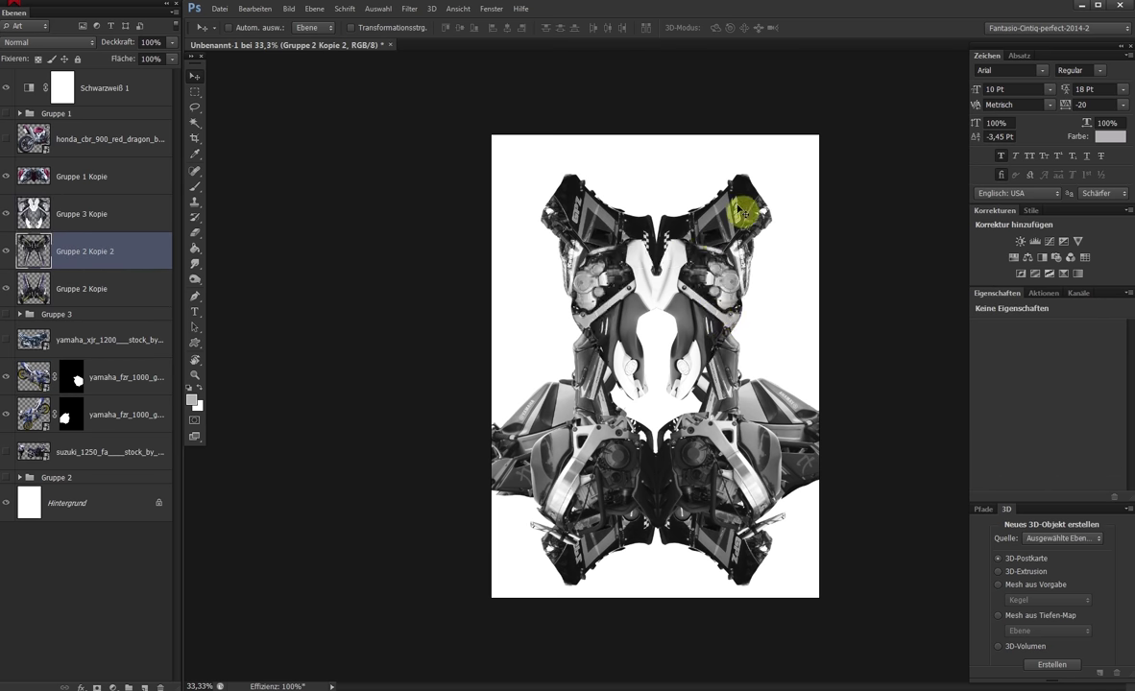
# Scale the Kawasaki copy to about 59% at the centre and bring the Yamaha XJR to the top
pyautogui.hotkey('ctrl', 't')
pyautogui.moveTo(631, 107)
pyautogui.mouseDown()
pyautogui.moveTo(748, 430)
pyautogui.moveTo(731, 361)
pyautogui.moveTo(639, 189)
pyautogui.mouseUp()
pyautogui.moveTo(697, 266); pyautogui.dragTo(701, 327)
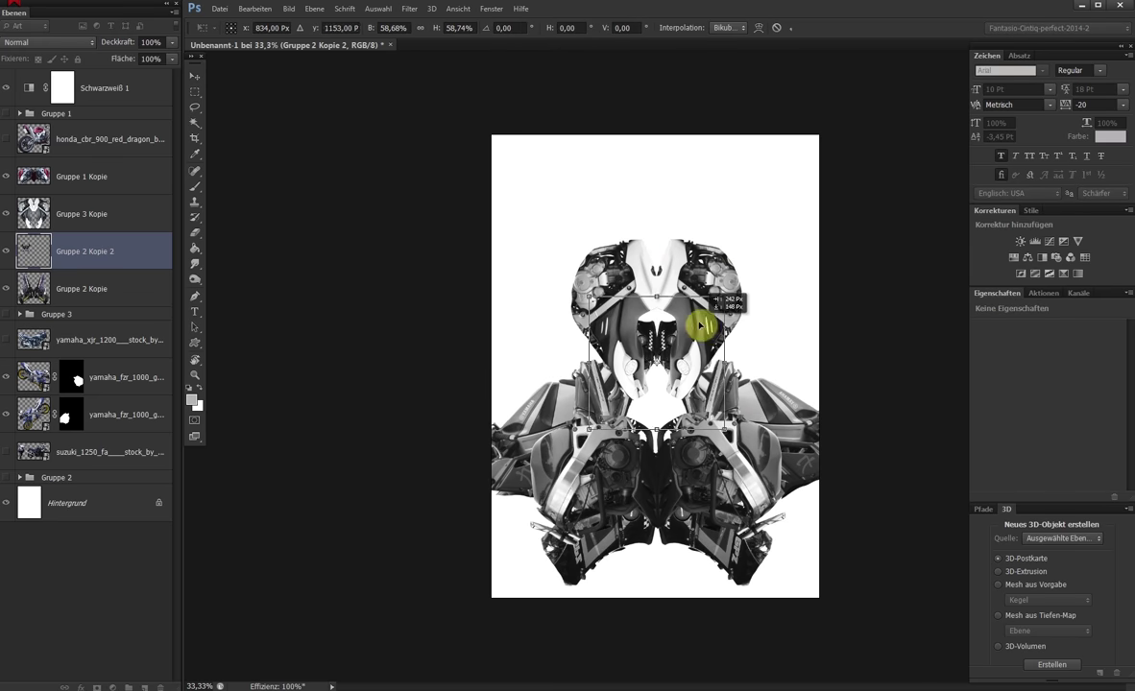
pyautogui.press('Return')
pyautogui.click(13, 338)
pyautogui.moveTo(410, 425)
pyautogui.mouseDown()
pyautogui.moveTo(608, 203)
pyautogui.moveTo(786, 222)
pyautogui.mouseUp()
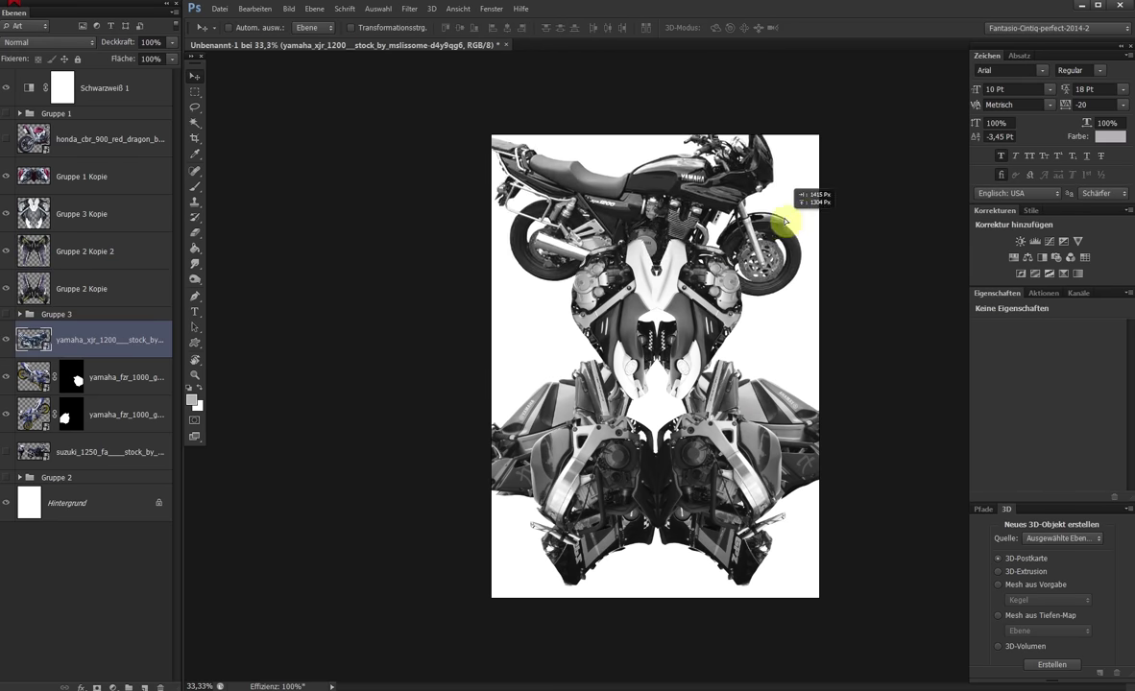
# Mask away most of the top motorcycle and move the remaining part upward
pyautogui.click(114, 686)
pyautogui.press('v')
pyautogui.moveTo(634, 190)
pyautogui.mouseDown()
pyautogui.moveTo(580, 438)
pyautogui.moveTo(540, 510)
pyautogui.mouseUp()
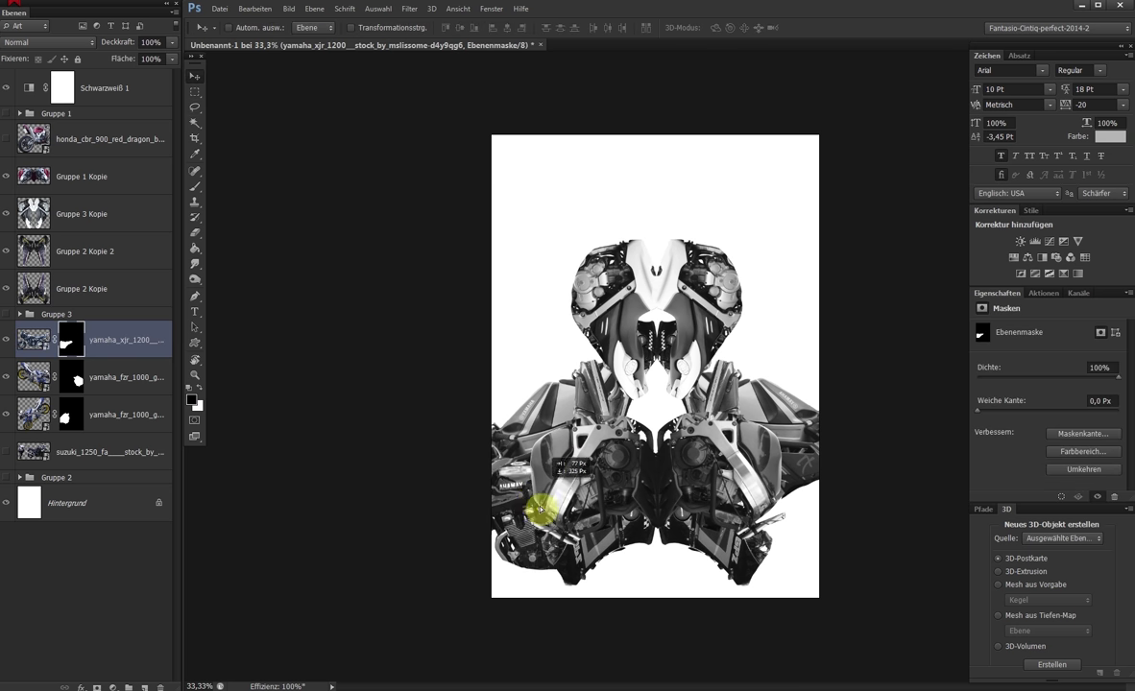
pyautogui.hotkey('ctrl', 't')
pyautogui.moveTo(608, 535)
pyautogui.mouseDown()
pyautogui.moveTo(678, 546)
pyautogui.moveTo(724, 362)
pyautogui.mouseUp()
pyautogui.press('Return')
# Copy an outlined piece of the head part onto its own layer and duplicate it
pyautogui.click(115, 261)
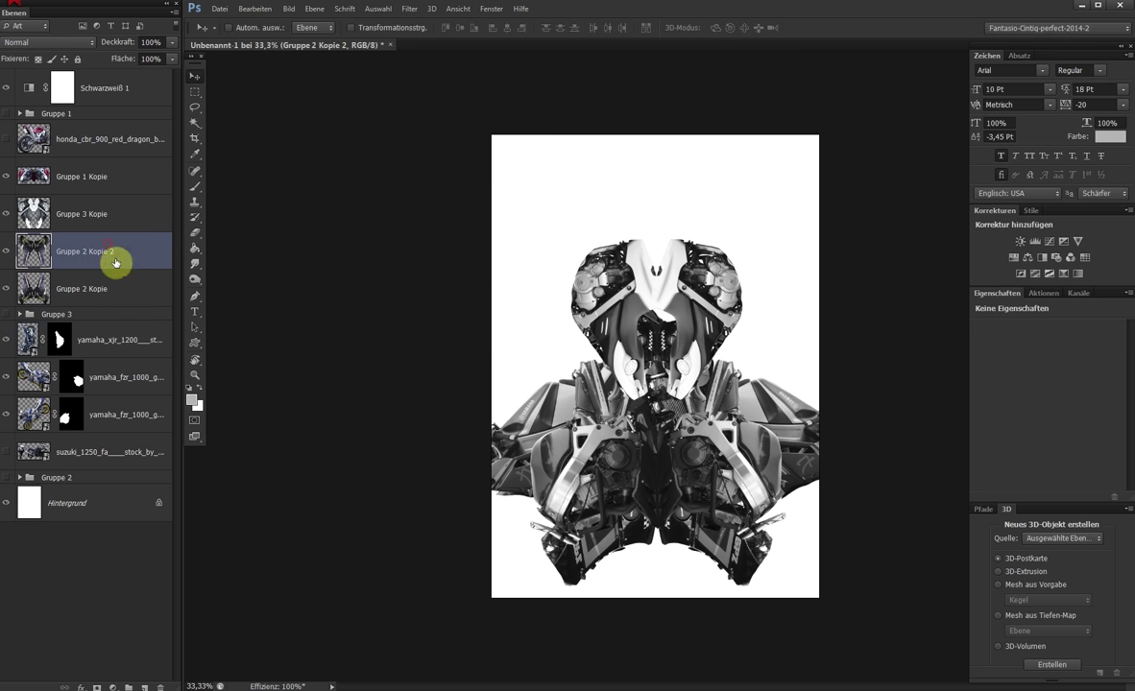
pyautogui.click(101, 216)
pyautogui.moveTo(670, 276); pyautogui.dragTo(669, 270)
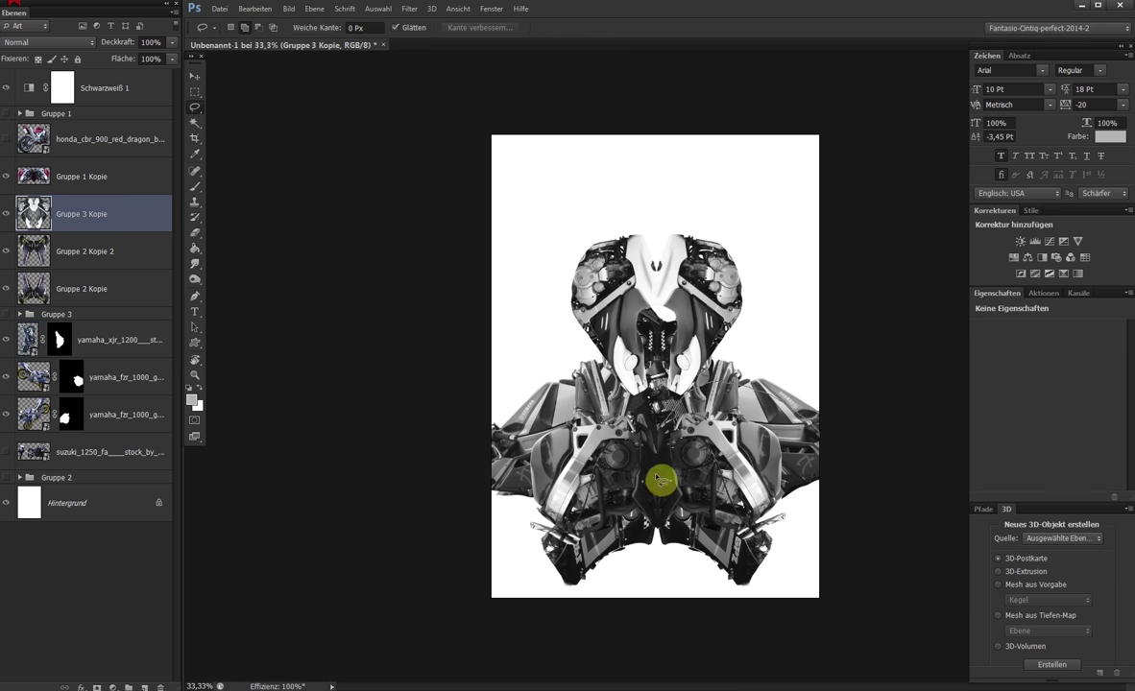
pyautogui.hotkey('ctrl', 'j')
pyautogui.moveTo(734, 438)
pyautogui.mouseDown()
pyautogui.moveTo(777, 262)
pyautogui.moveTo(734, 279)
pyautogui.moveTo(596, 274)
pyautogui.mouseUp()
pyautogui.hotkey('ctrl', 't')
pyautogui.press('Return')
pyautogui.hotkey('ctrl', 'j')
# Group the two copied pieces and rotate the pair upside down at the bottom
pyautogui.keyDown('shift'); pyautogui.click(109, 257); pyautogui.keyUp('shift')
pyautogui.hotkey('ctrl', 'g')
pyautogui.hotkey('ctrl', 't')
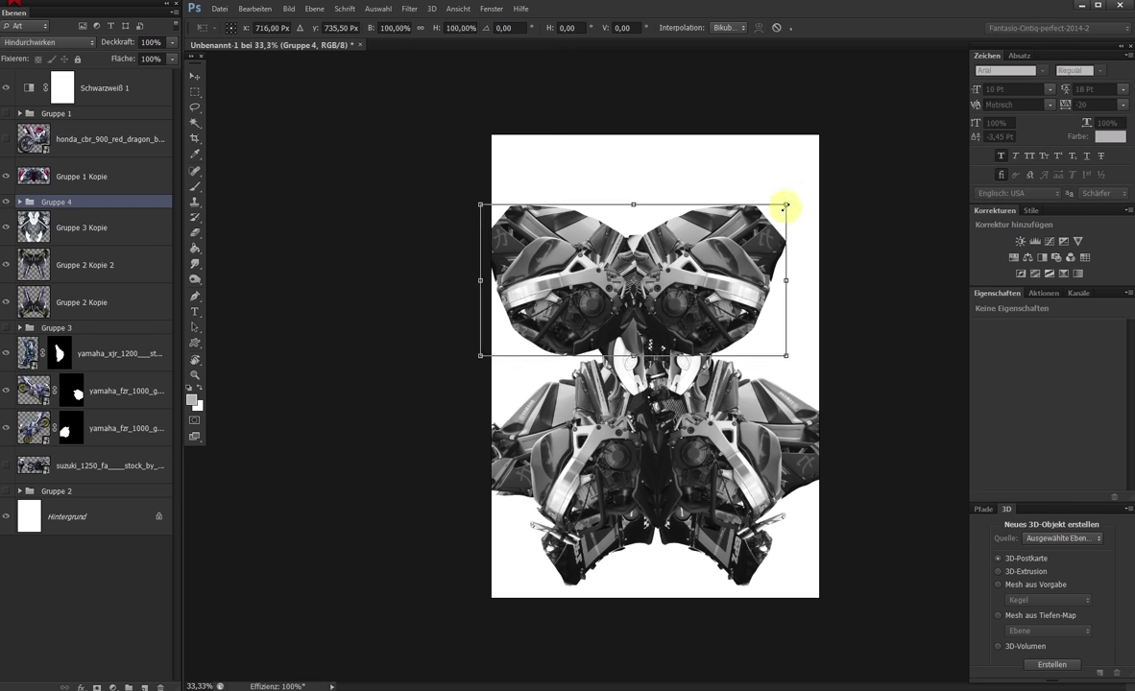
pyautogui.moveTo(785, 202)
pyautogui.mouseDown()
pyautogui.moveTo(803, 470)
pyautogui.moveTo(692, 596)
pyautogui.mouseUp()
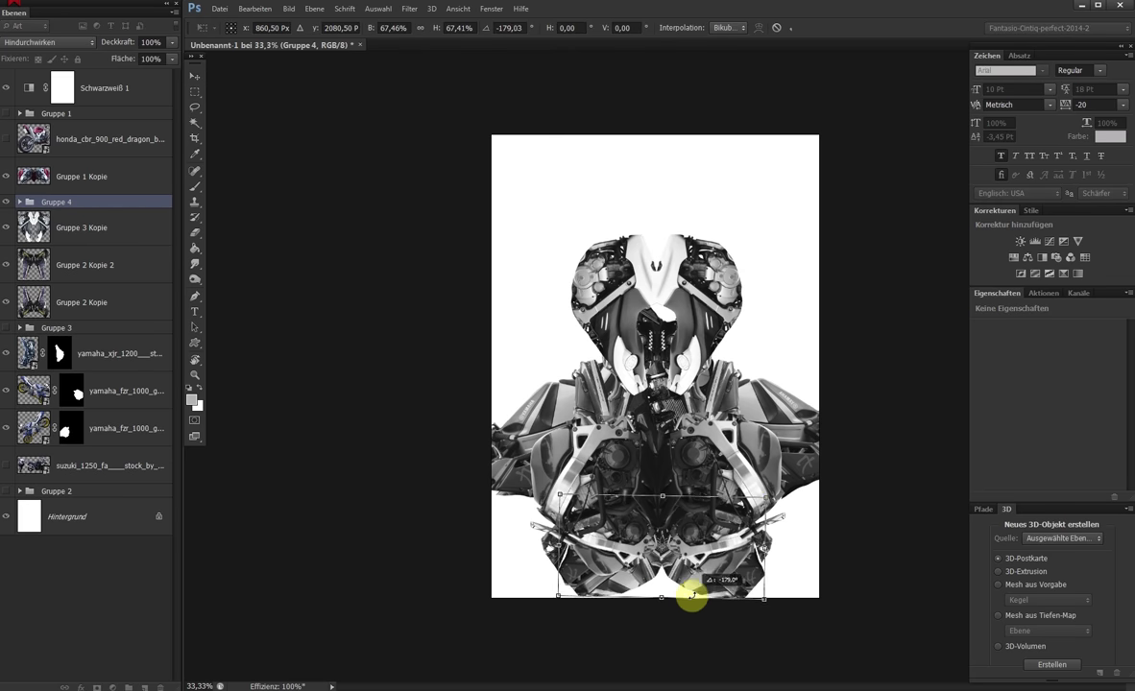
pyautogui.press('Return')
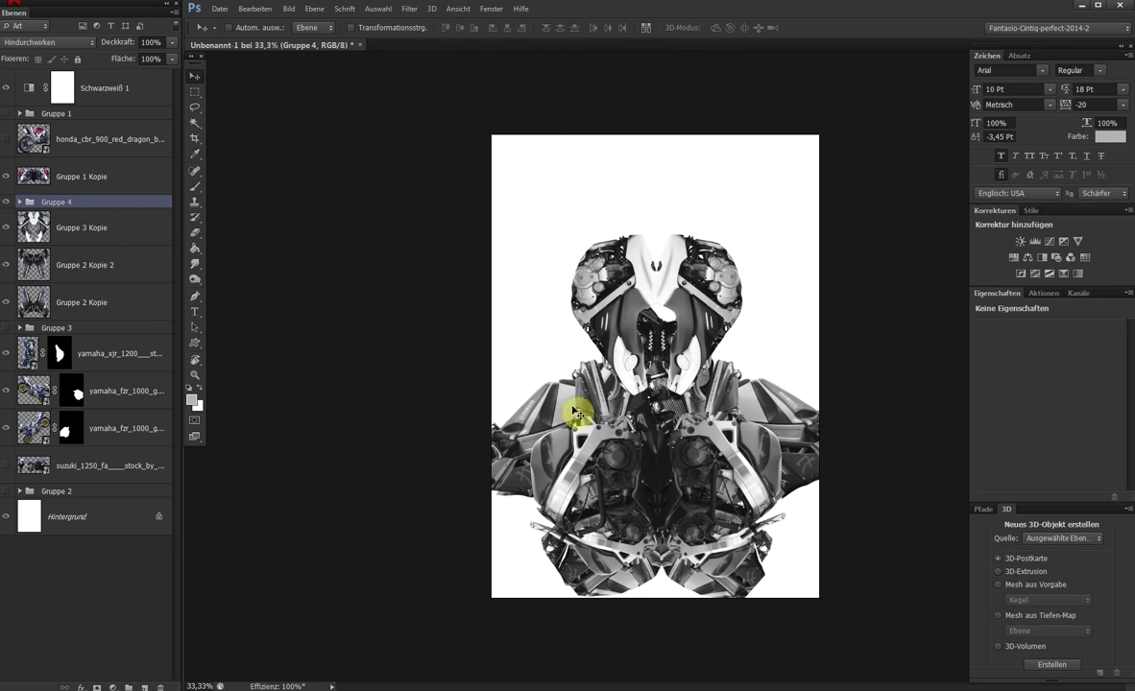
# Place a white fairing piece at lower left and merge a mirrored copy on the right into 'Ebene 2'
pyautogui.hotkey('ctrl', 'shift', 'c')
pyautogui.hotkey('ctrl', 'v')
pyautogui.hotkey('ctrl', 't')
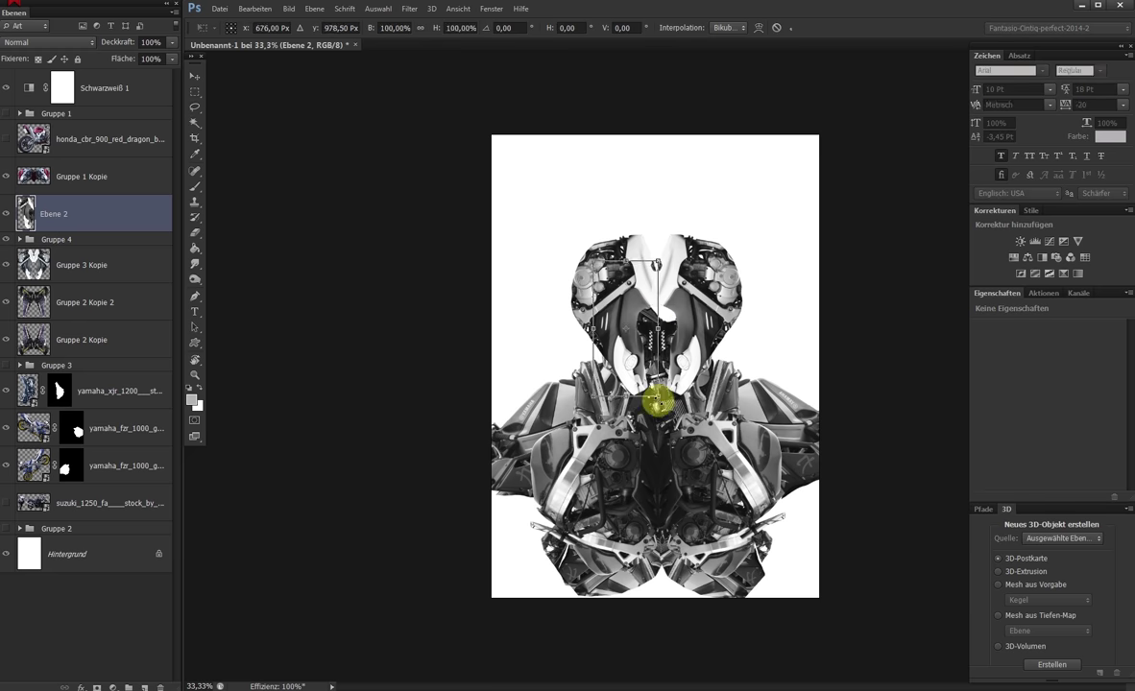
pyautogui.moveTo(661, 326); pyautogui.dragTo(606, 540)
pyautogui.press('Return')
pyautogui.hotkey('ctrl', ']')
pyautogui.hotkey('ctrl', ']')
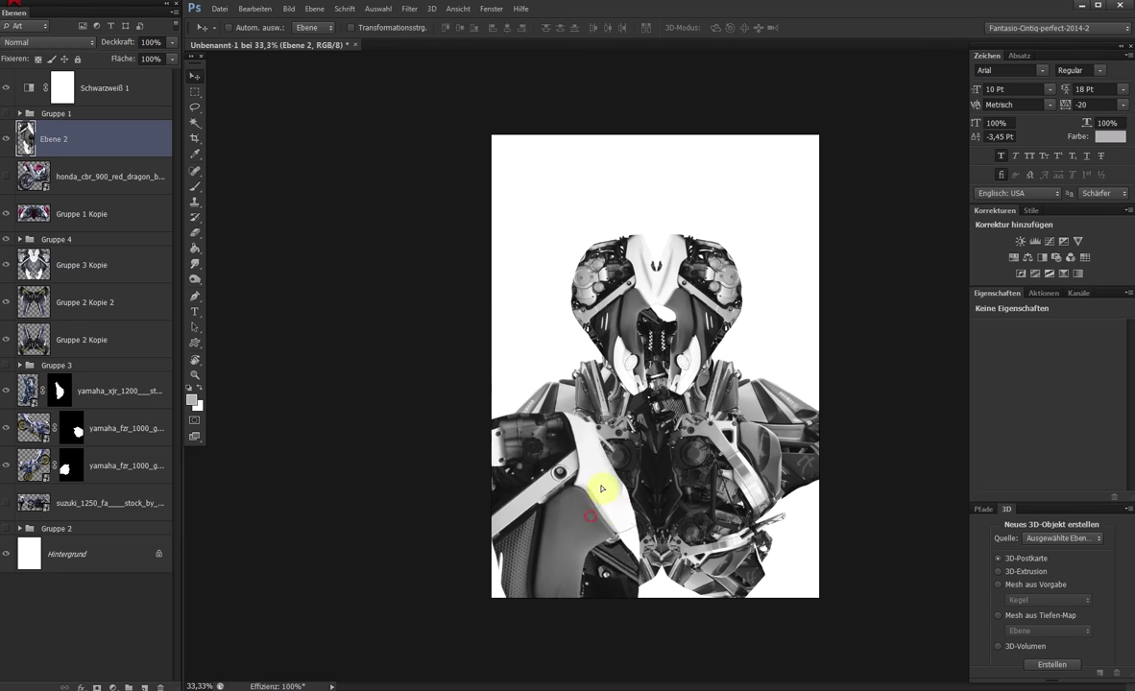
pyautogui.moveTo(602, 488)
pyautogui.mouseDown()
pyautogui.moveTo(577, 499)
pyautogui.moveTo(809, 502)
pyautogui.mouseUp()
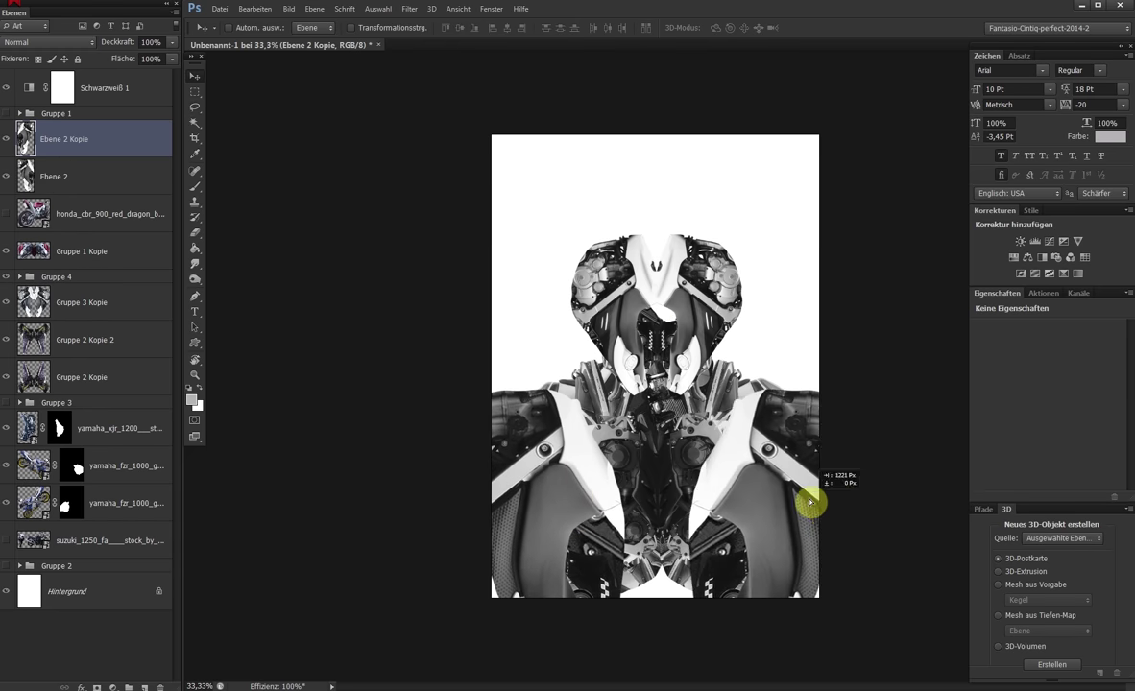
pyautogui.hotkey('ctrl', 'e')
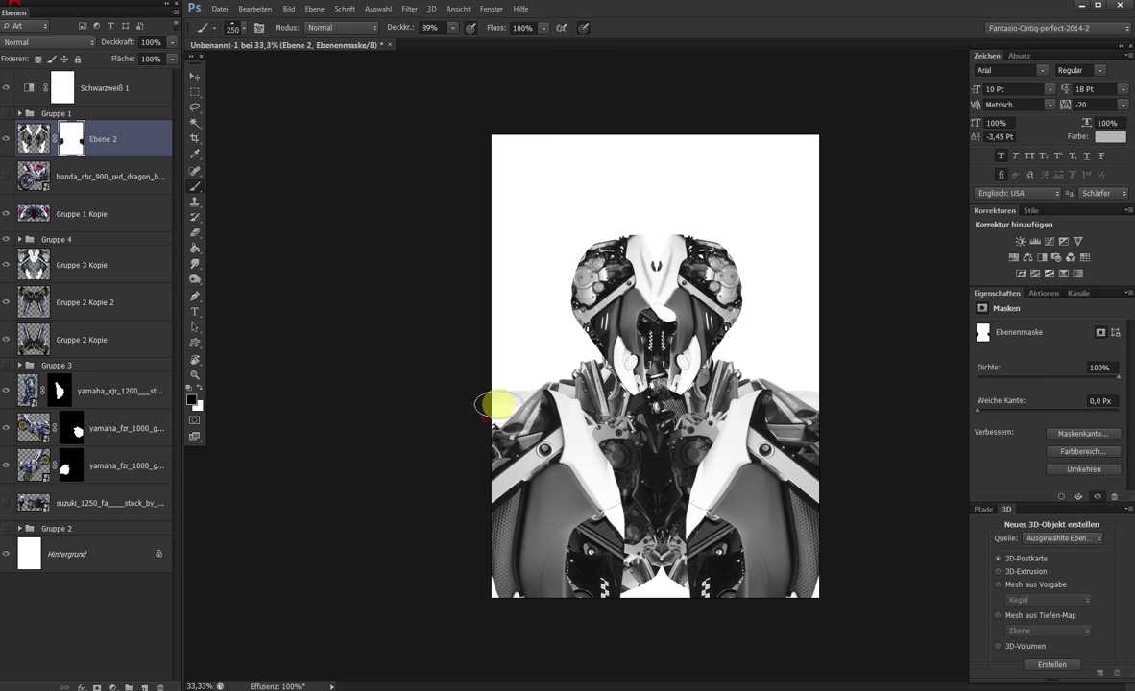
# Rename the third yamaha_fzr layer to 'v'
pyautogui.doubleClick(115, 466)
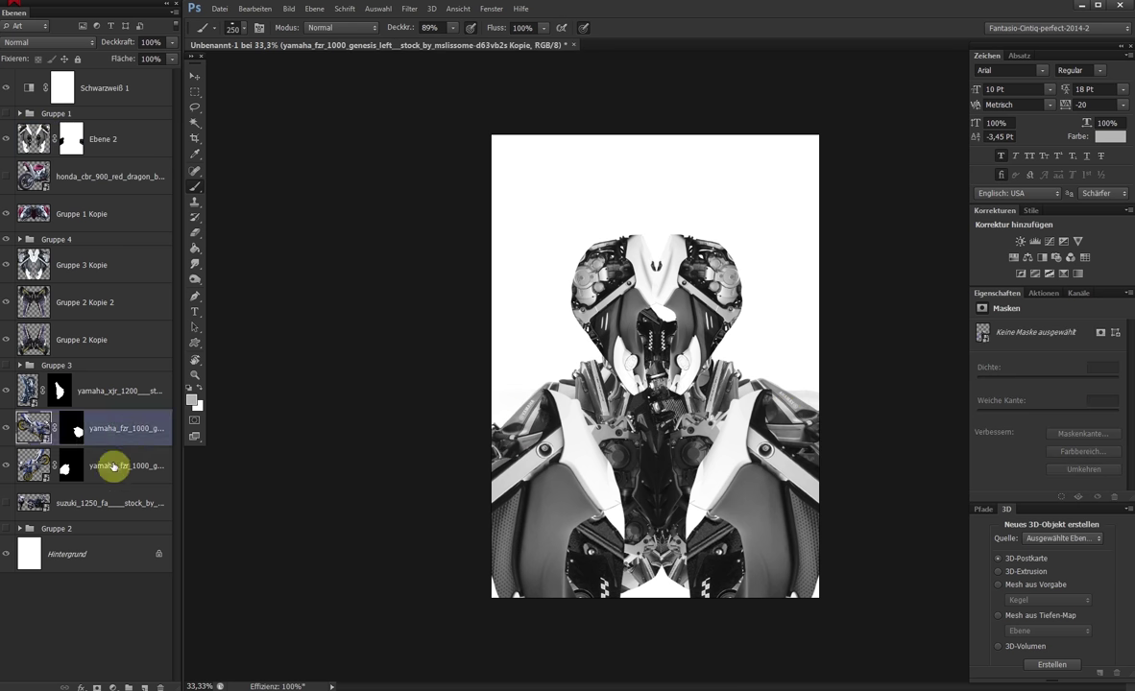
pyautogui.write('v')
pyautogui.press('Return')
pyautogui.hotkey('ctrl', 't')
# Rotate the v layer piece about 35° and move it into position
pyautogui.moveTo(666, 236); pyautogui.dragTo(679, 246)
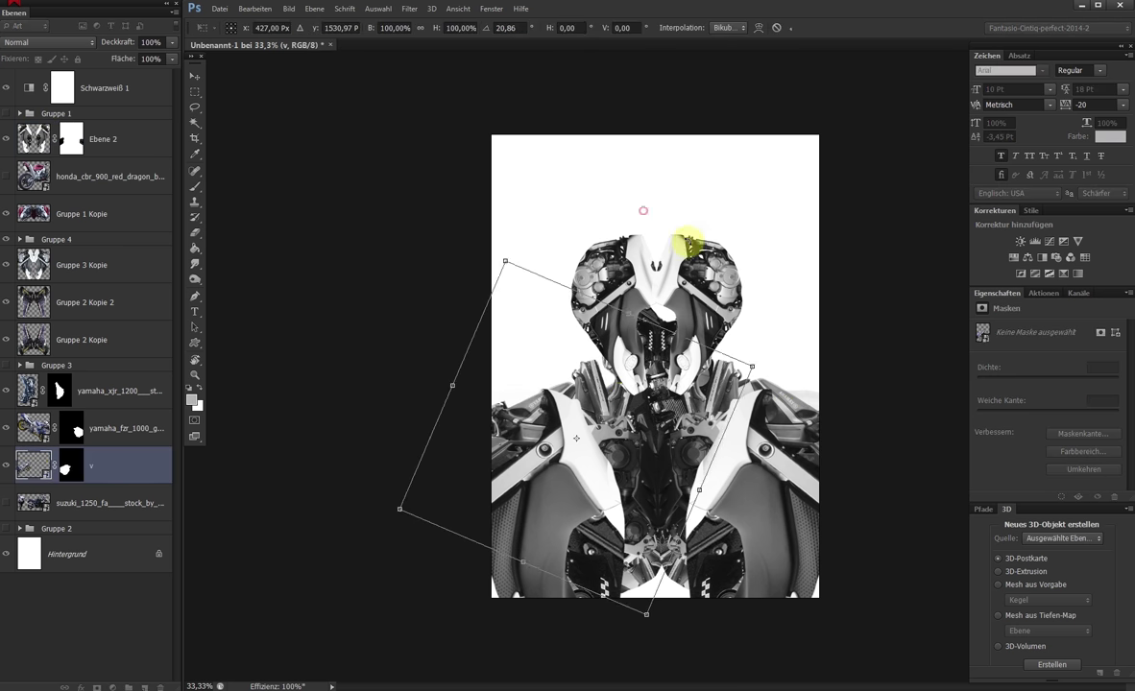
pyautogui.moveTo(602, 354); pyautogui.dragTo(630, 360)
pyautogui.press('Return')
# Shrink the Ebene 2 shoulder fairings slightly
pyautogui.click(135, 149)
pyautogui.hotkey('ctrl', 't')
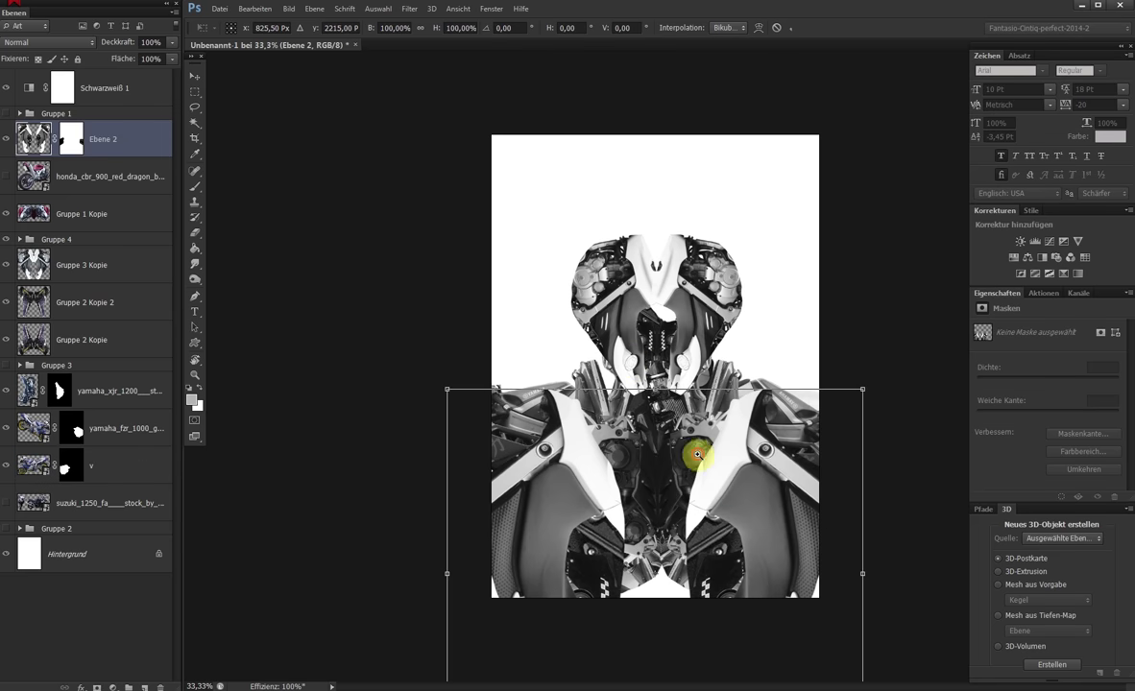
pyautogui.scroll(-2, 684, 452)
pyautogui.moveTo(793, 623); pyautogui.dragTo(720, 543)
pyautogui.press('Return')
pyautogui.scroll(2, 670, 405)
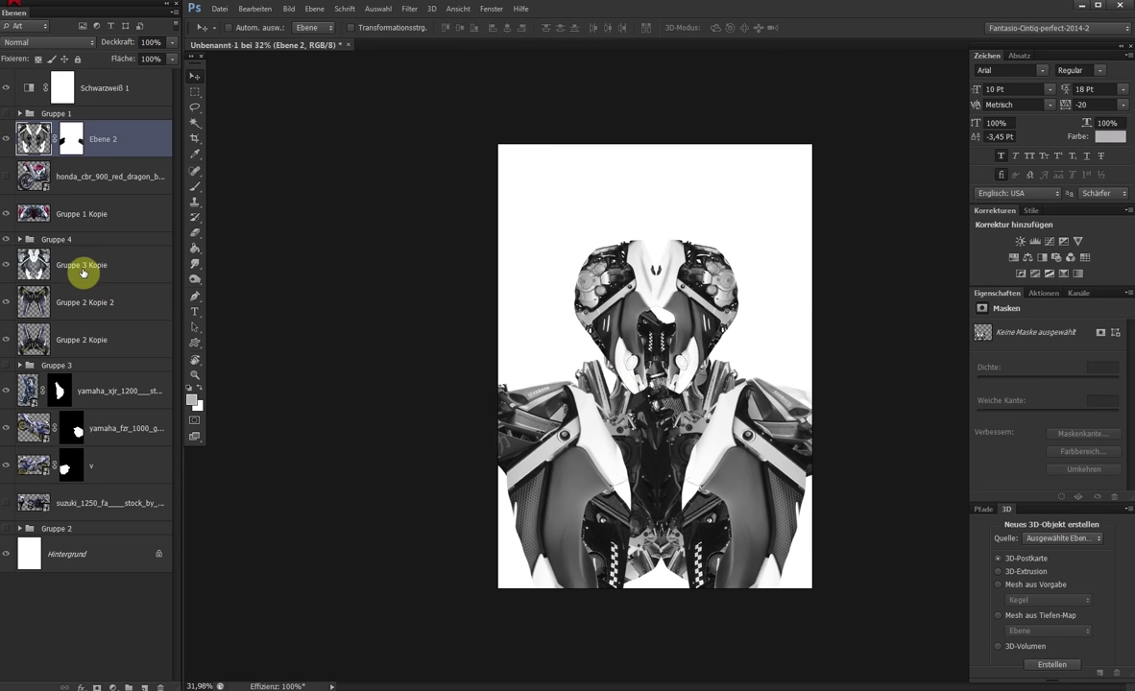
# Duplicate the Gruppe 3 Kopie head layer and rotate the copy 180° upside down
pyautogui.click(105, 265)
pyautogui.hotkey('ctrl', 'j')
pyautogui.hotkey('ctrl', 't')
pyautogui.moveTo(655, 216)
pyautogui.mouseDown()
pyautogui.moveTo(673, 429)
pyautogui.moveTo(691, 323)
pyautogui.mouseUp()
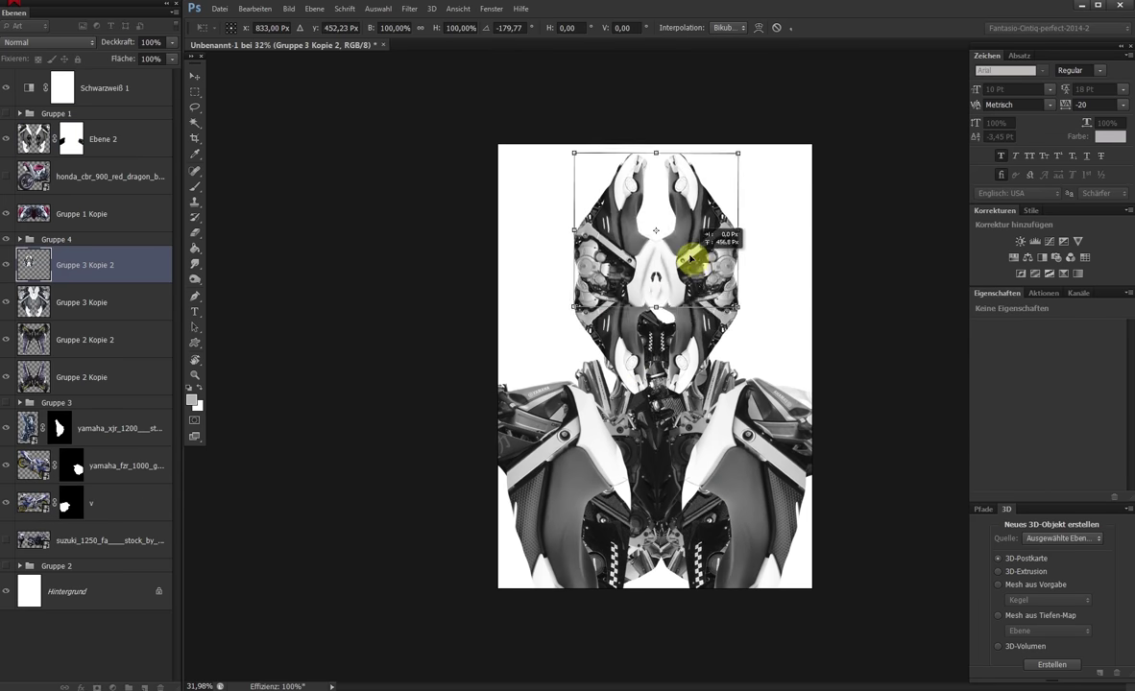
pyautogui.press('Return')
# Clip a Gradient Map to the flipped head, set to Multiply with 76% fill
pyautogui.click(1078, 274)
pyautogui.click(1044, 332)
pyautogui.press('Return')
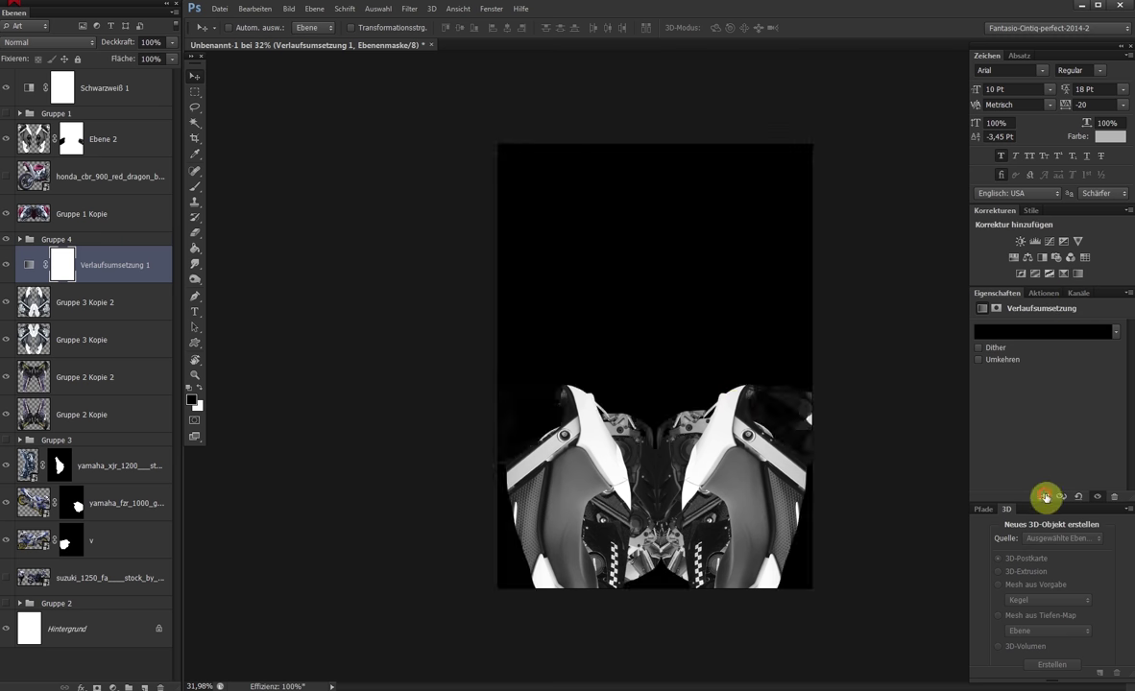
pyautogui.click(1045, 496)
pyautogui.click(172, 59)
pyautogui.moveTo(158, 73); pyautogui.dragTo(79, 80)
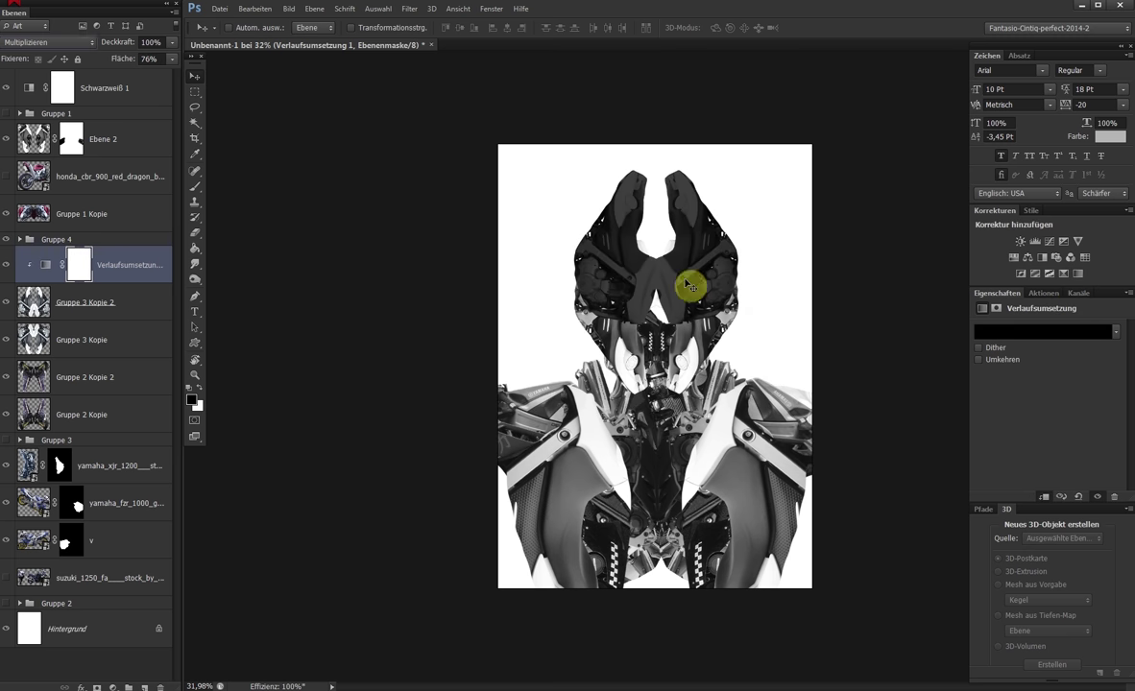
# Try a lower position for the flipped head, undo it, and group it with its gradient map as Gruppe 5
pyautogui.keyDown('ctrl'); pyautogui.click(679, 285); pyautogui.keyUp('ctrl')
pyautogui.moveTo(679, 285); pyautogui.dragTo(690, 508)
pyautogui.hotkey('ctrl', 'z')
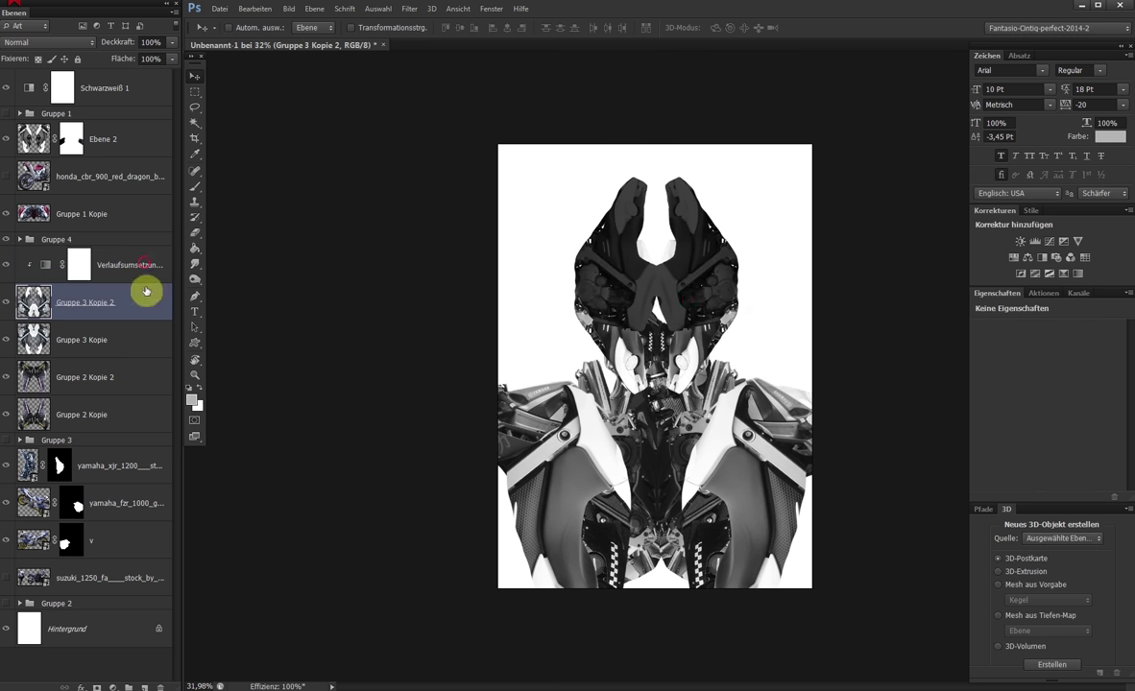
pyautogui.hotkey('ctrl', 'g')
# Duplicate Gruppe 1 Kopie and rotate the copy upside down at the top of the head
pyautogui.hotkey('ctrl', 'j')
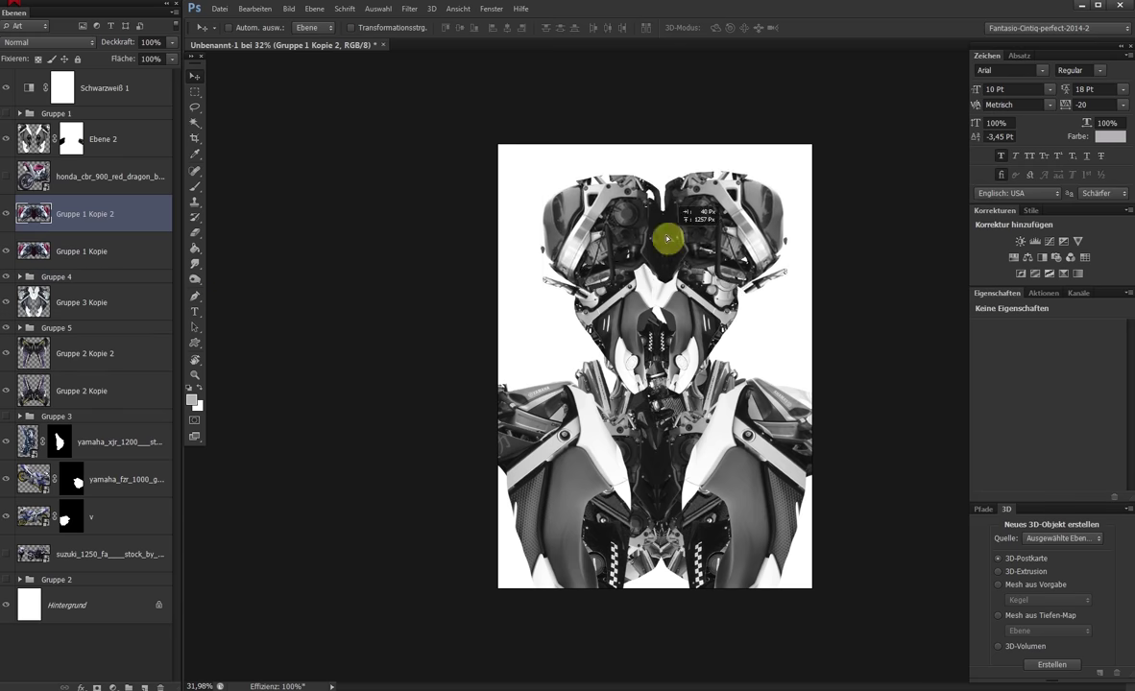
pyautogui.hotkey('ctrl', 't')
pyautogui.moveTo(773, 171)
pyautogui.mouseDown()
pyautogui.moveTo(676, 235)
pyautogui.moveTo(585, 188)
pyautogui.moveTo(783, 248)
pyautogui.mouseUp()
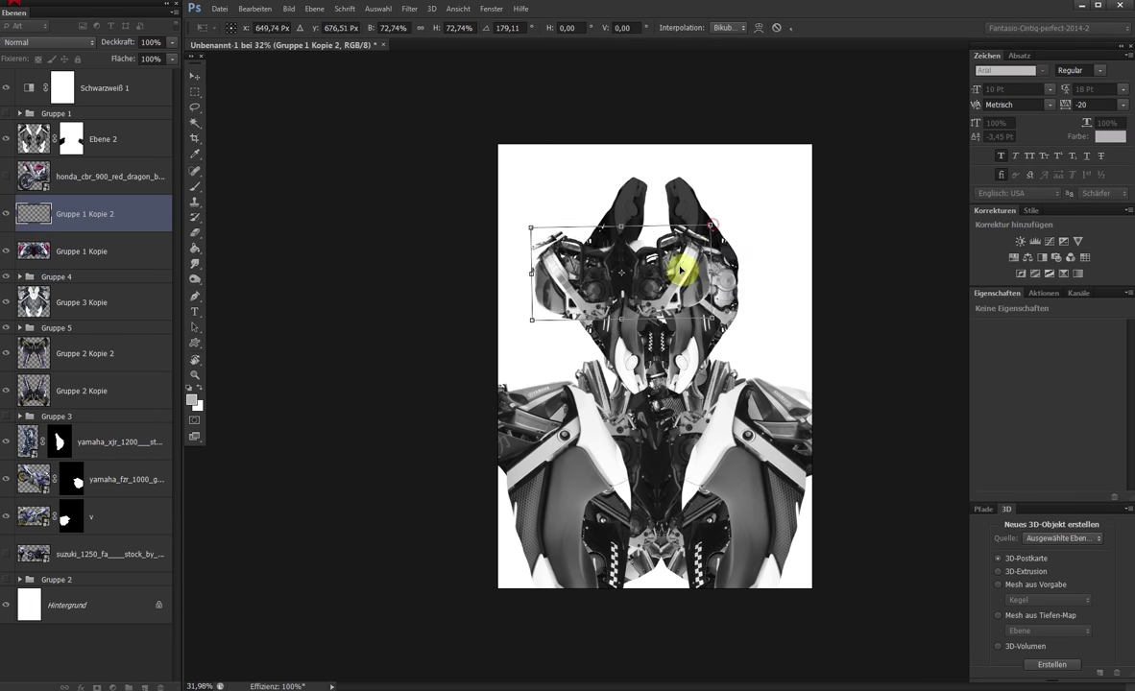
pyautogui.press('Return')
# Move Gruppe 2 Kopie 2 up and reshape it at the top of the head
pyautogui.click(84, 354)
pyautogui.moveTo(668, 374); pyautogui.dragTo(668, 337)
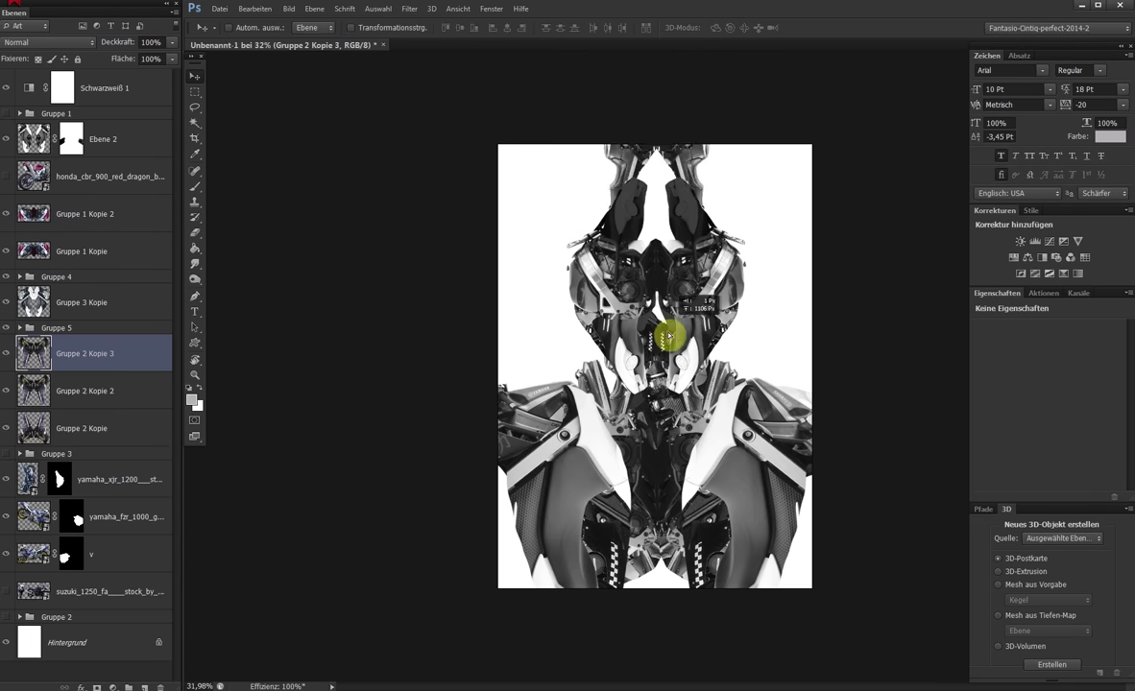
pyautogui.hotkey('ctrl', 't')
pyautogui.moveTo(755, 405)
pyautogui.mouseDown()
pyautogui.moveTo(801, 210)
pyautogui.moveTo(773, 235)
pyautogui.mouseUp()
pyautogui.press('Return')
# Lasso a piece onto new layer Ebene 3, then rotate and lift it upward
pyautogui.press('l')
pyautogui.hotkey('ctrl', 'j')
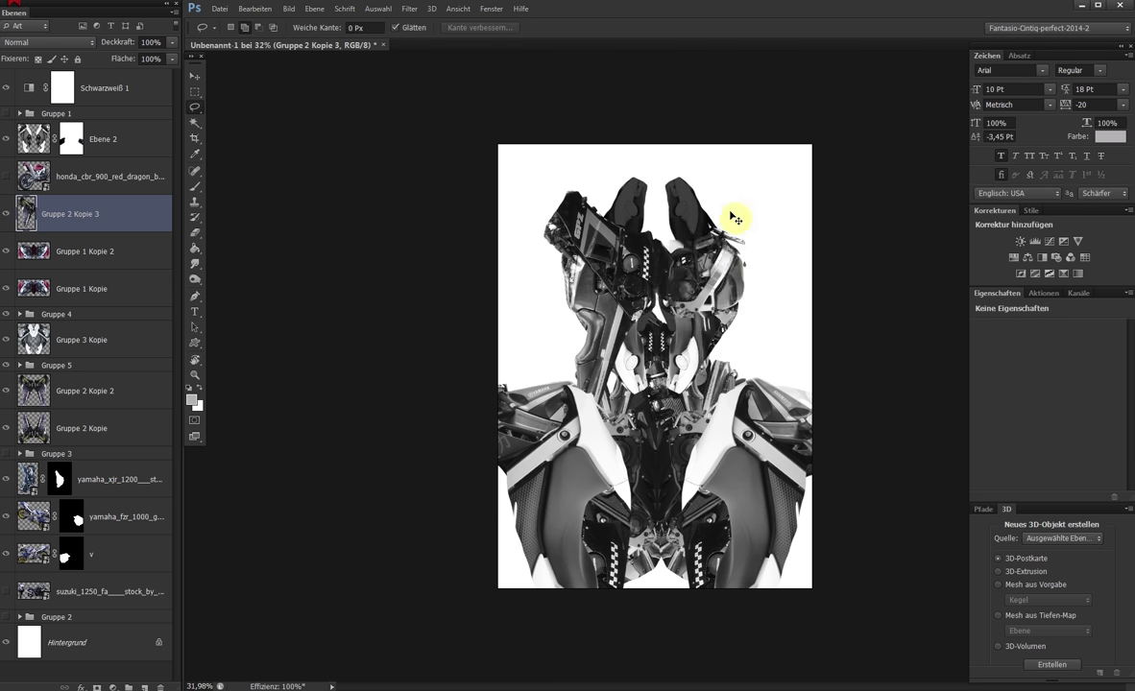
pyautogui.hotkey('ctrl', 't')
pyautogui.moveTo(912, 195)
pyautogui.mouseDown()
pyautogui.moveTo(722, 240)
pyautogui.moveTo(666, 238)
pyautogui.mouseUp()
pyautogui.press('Return')
# Duplicate Ebene 3 as a mirrored copy, rotate it to match, and reorder it in the stack
pyautogui.hotkey('ctrl', 'j')
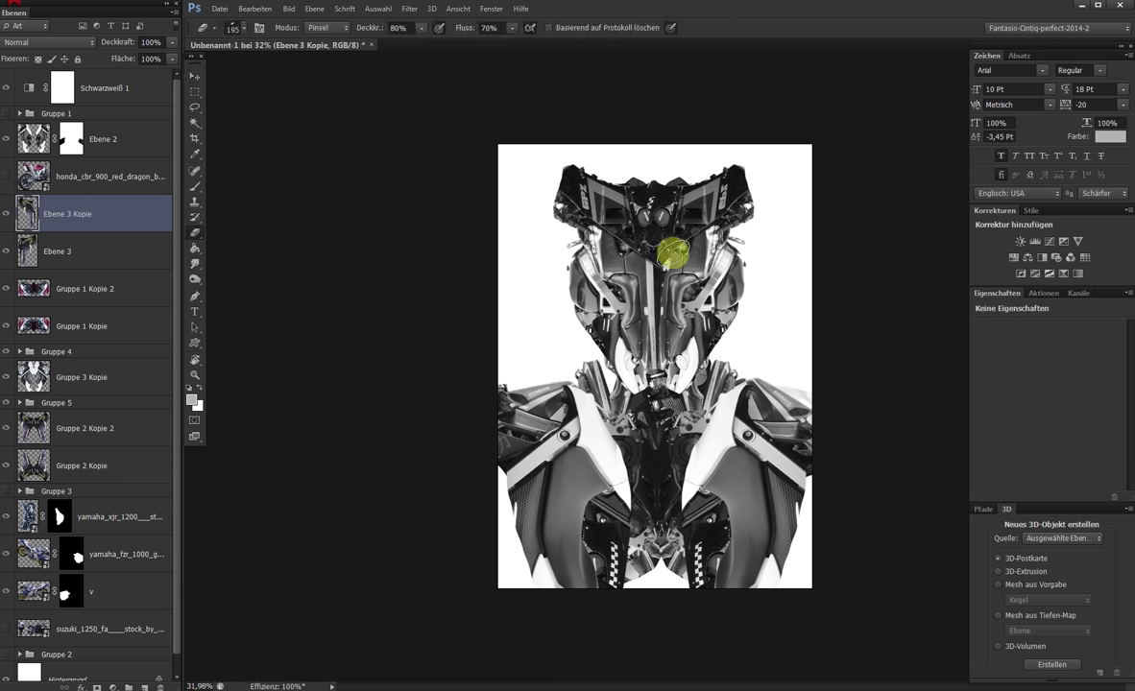
pyautogui.hotkey('ctrl', 't')
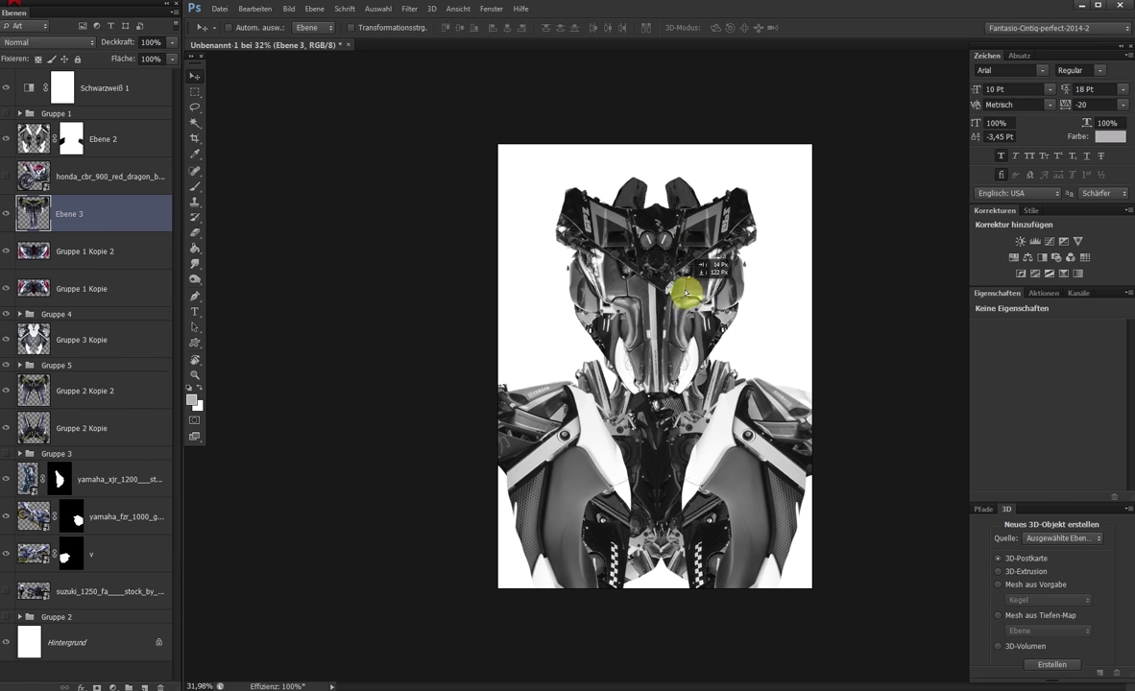
pyautogui.moveTo(628, 234)
pyautogui.mouseDown()
pyautogui.moveTo(740, 446)
pyautogui.moveTo(704, 330)
pyautogui.mouseUp()
pyautogui.press('Return')
pyautogui.moveTo(106, 214); pyautogui.dragTo(120, 204)
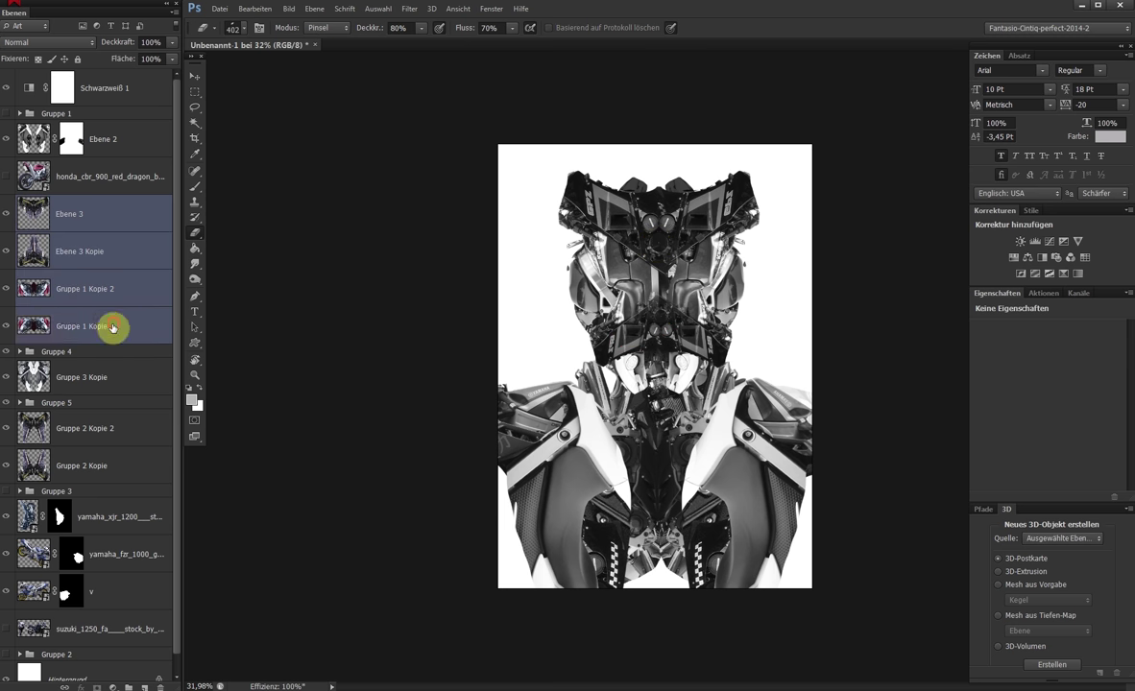
# Group the four head layers as Gruppe 6, then test a black-to-white Gradient Map and delete it
pyautogui.hotkey('ctrl', 'g')
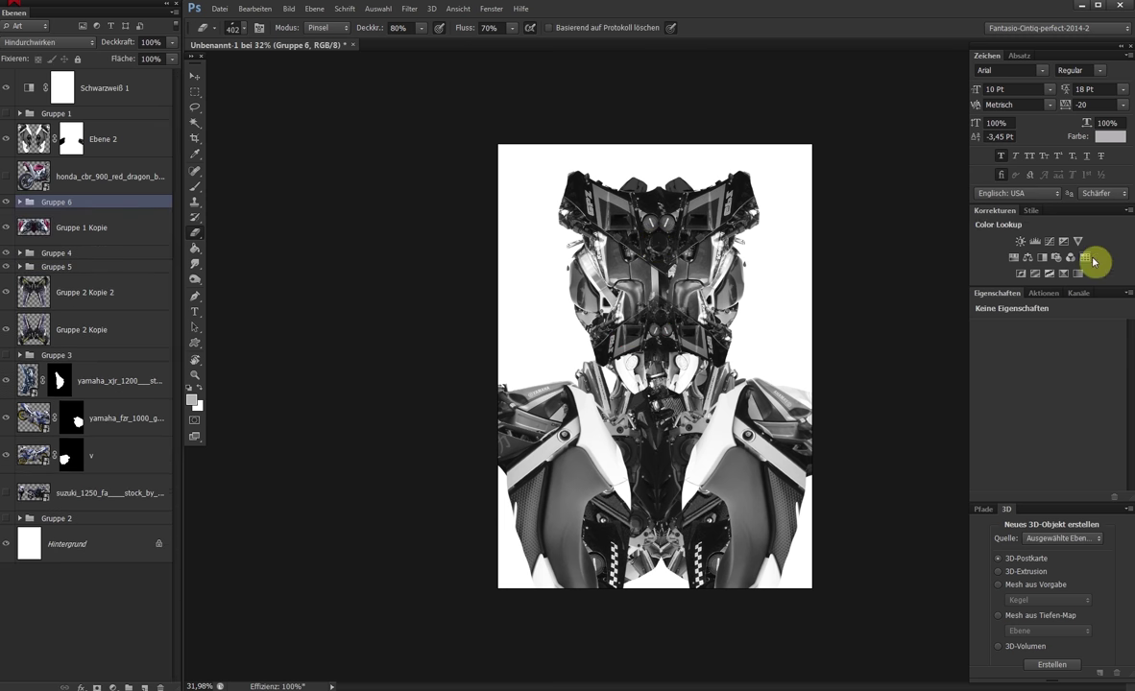
pyautogui.click(1085, 258)
pyautogui.click(1042, 331)
pyautogui.click(361, 207)
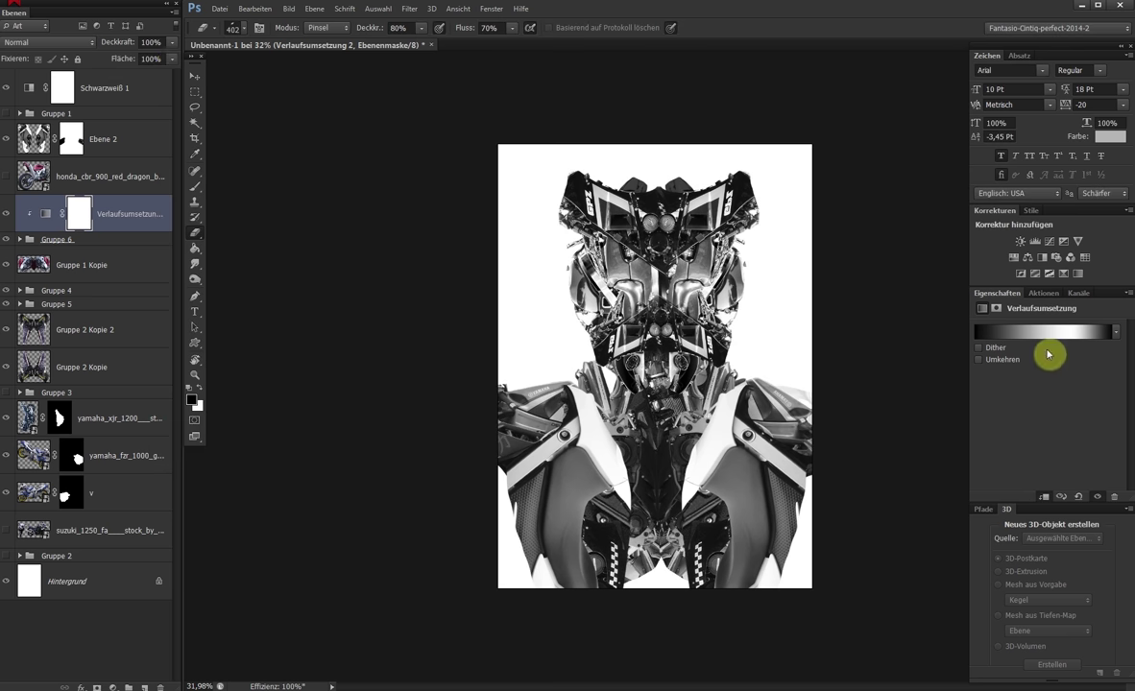
pyautogui.moveTo(137, 77); pyautogui.dragTo(147, 77)
pyautogui.press('Down')
pyautogui.press('Down')
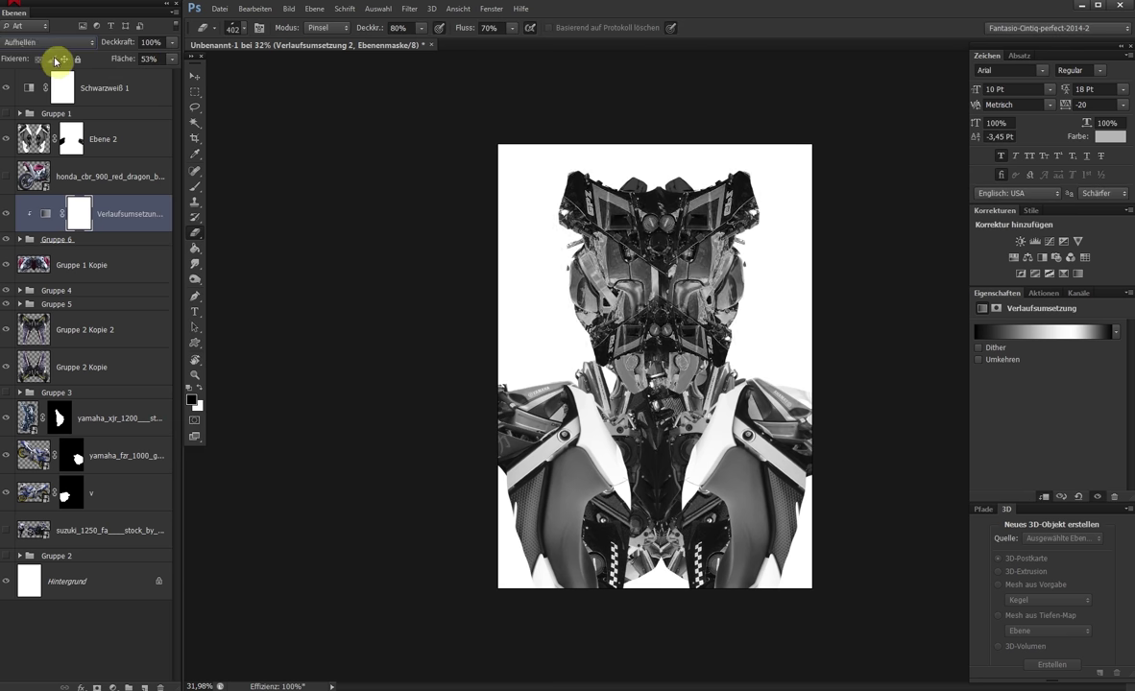
pyautogui.press('Down')
pyautogui.press('Down')
pyautogui.press('Down')
pyautogui.press('Down')
pyautogui.press('Down')
pyautogui.press('Down')
pyautogui.click(143, 214)
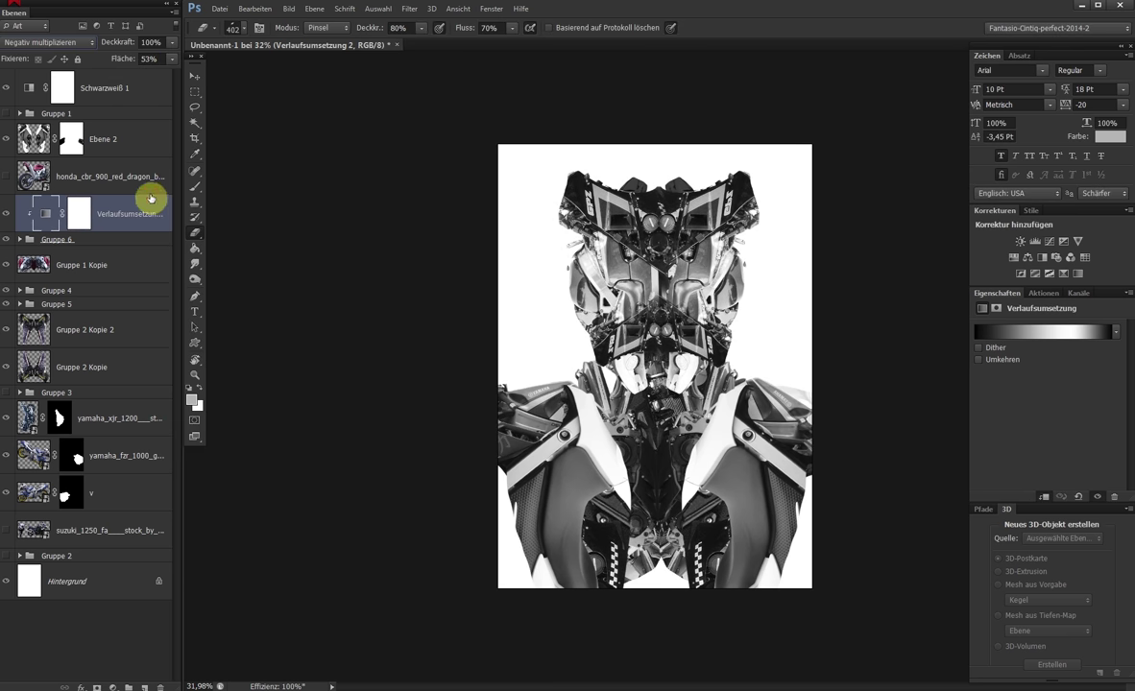
pyautogui.press('Delete')
# Narrow and reshape the top of Ebene 3 inside Gruppe 6 into two points
pyautogui.click(21, 202)
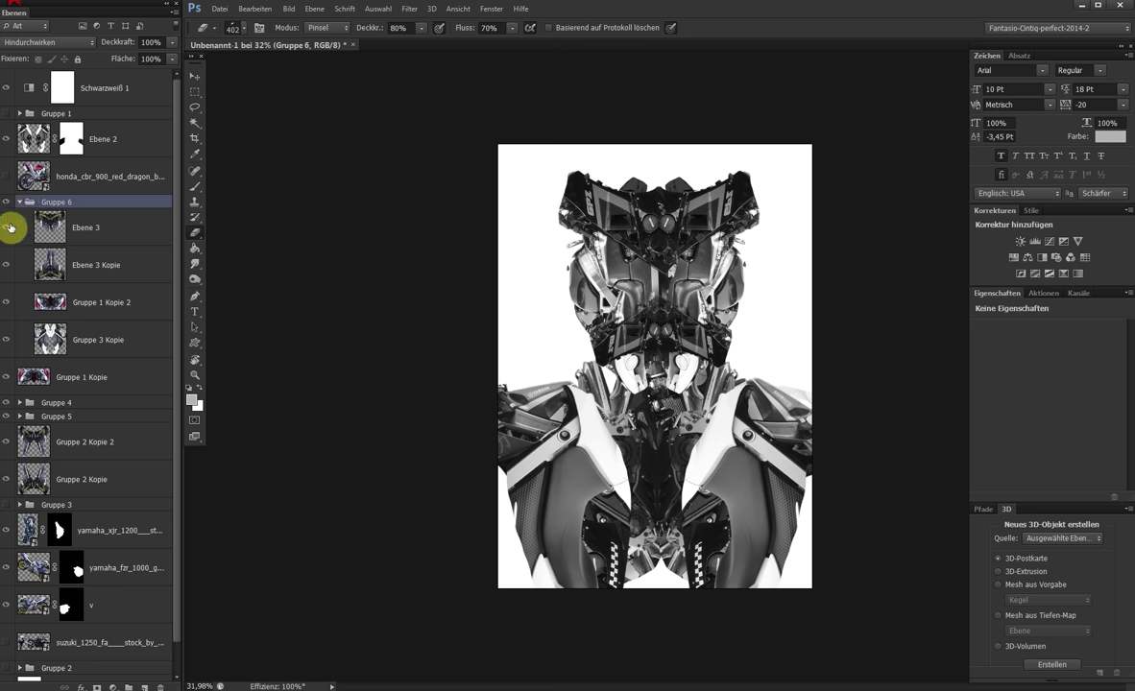
pyautogui.hotkey('ctrl', 't')
pyautogui.moveTo(732, 202)
pyautogui.mouseDown()
pyautogui.moveTo(728, 252)
pyautogui.moveTo(716, 248)
pyautogui.mouseUp()
pyautogui.press('Return')
pyautogui.press('v')
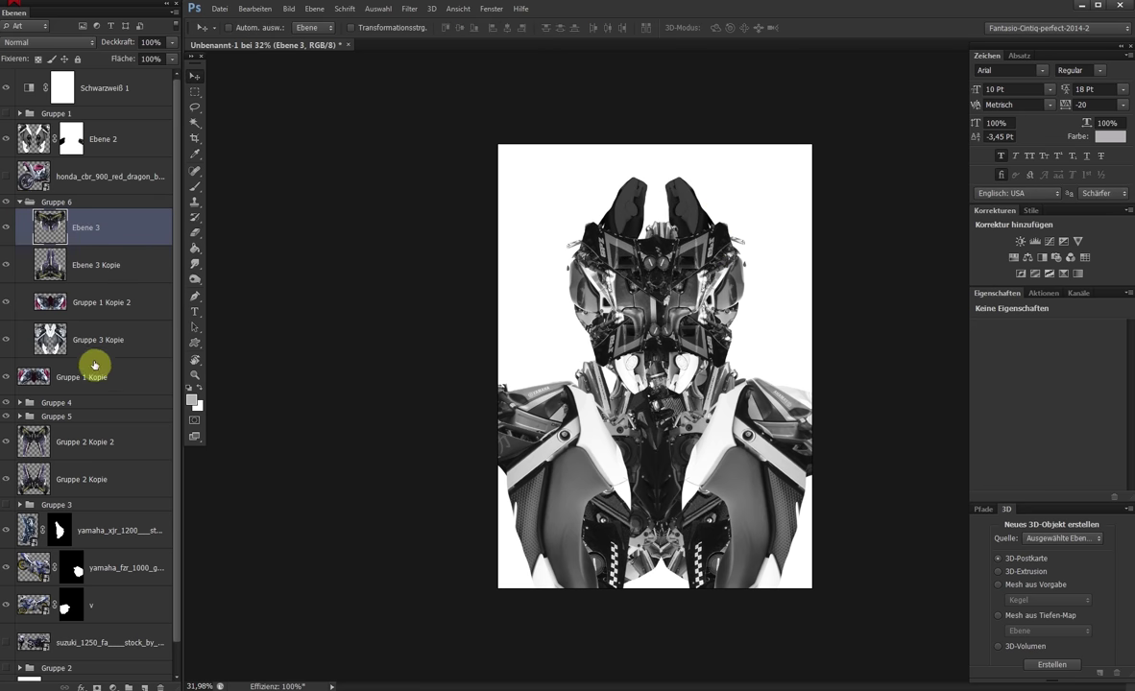
# Move the suzuki layer to the top of the stack and onto the head
pyautogui.click(33, 643)
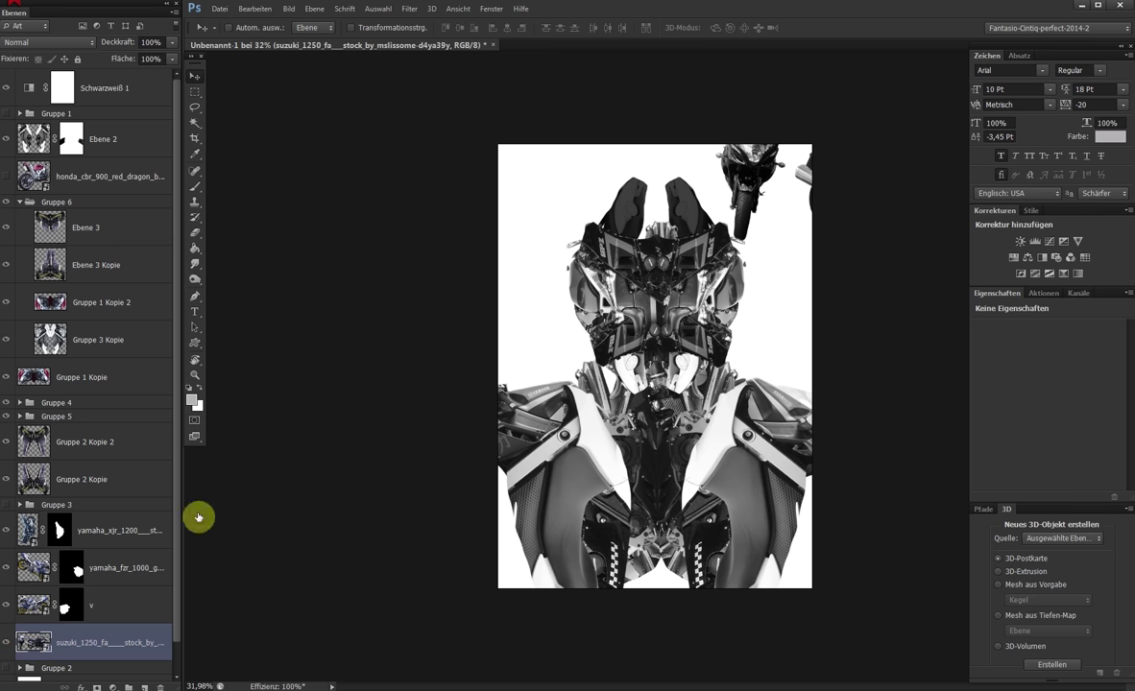
pyautogui.press('l')
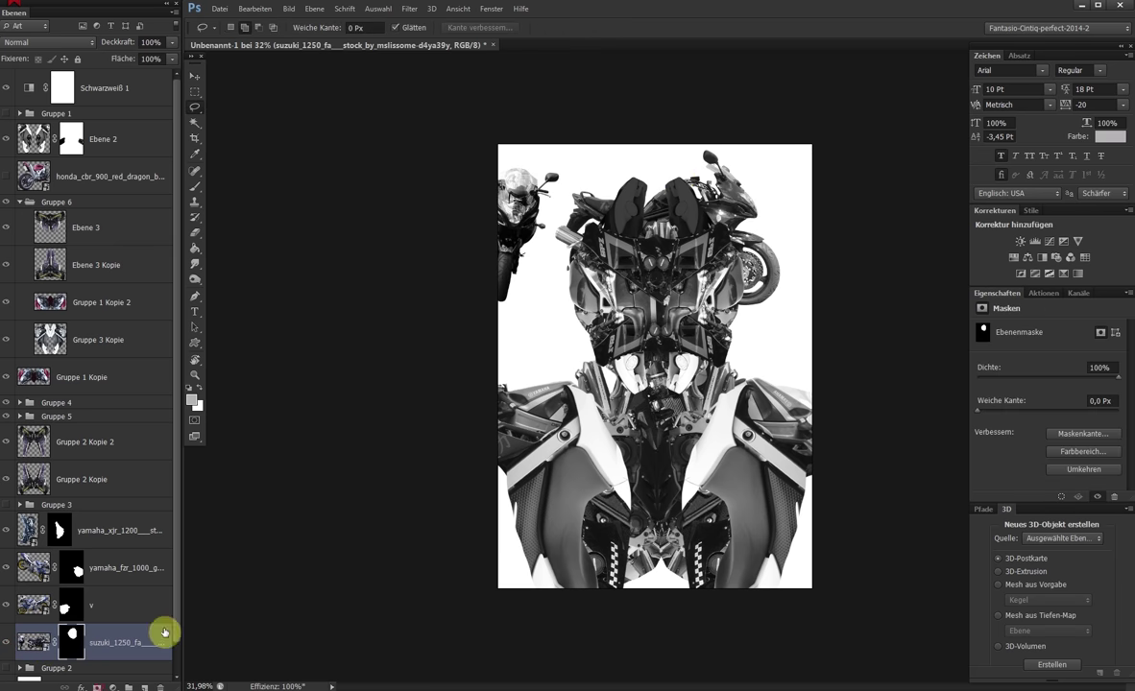
pyautogui.moveTo(164, 632); pyautogui.dragTo(126, 135)
pyautogui.press('v')
pyautogui.moveTo(664, 247); pyautogui.dragTo(679, 180)
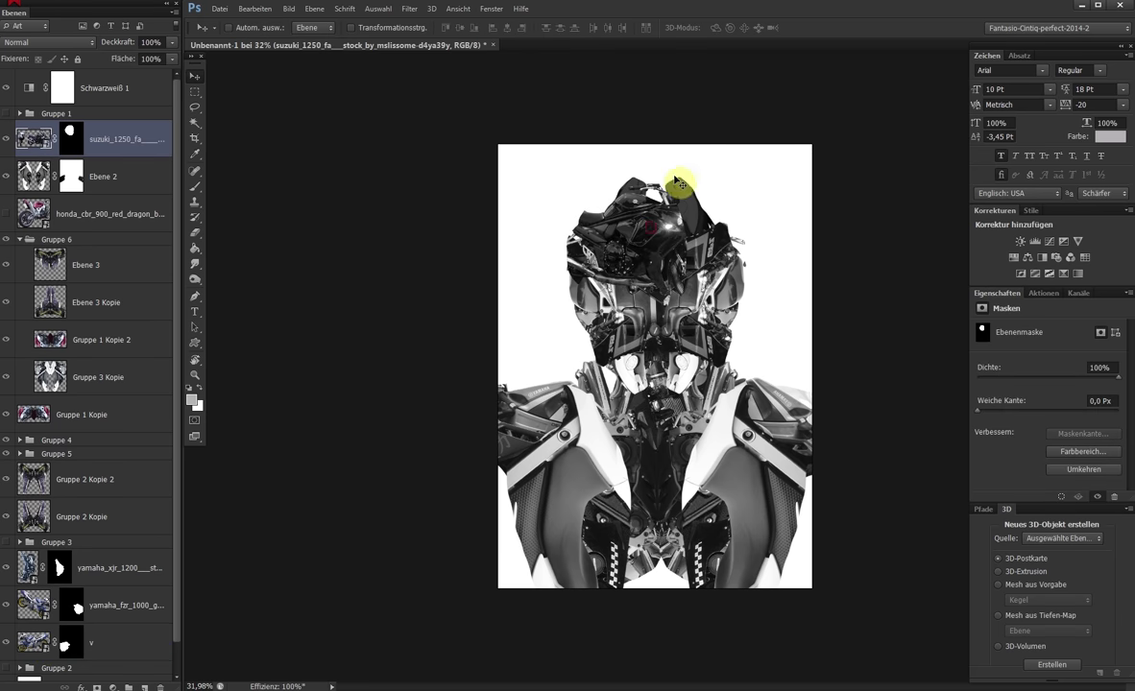
# Rotate the suzuki parts over the head, paint on their mask, and shift them into place
pyautogui.hotkey('ctrl', 't')
pyautogui.moveTo(866, 421)
pyautogui.mouseDown()
pyautogui.moveTo(730, 540)
pyautogui.moveTo(633, 310)
pyautogui.mouseUp()
pyautogui.press('Return')
pyautogui.press('b')
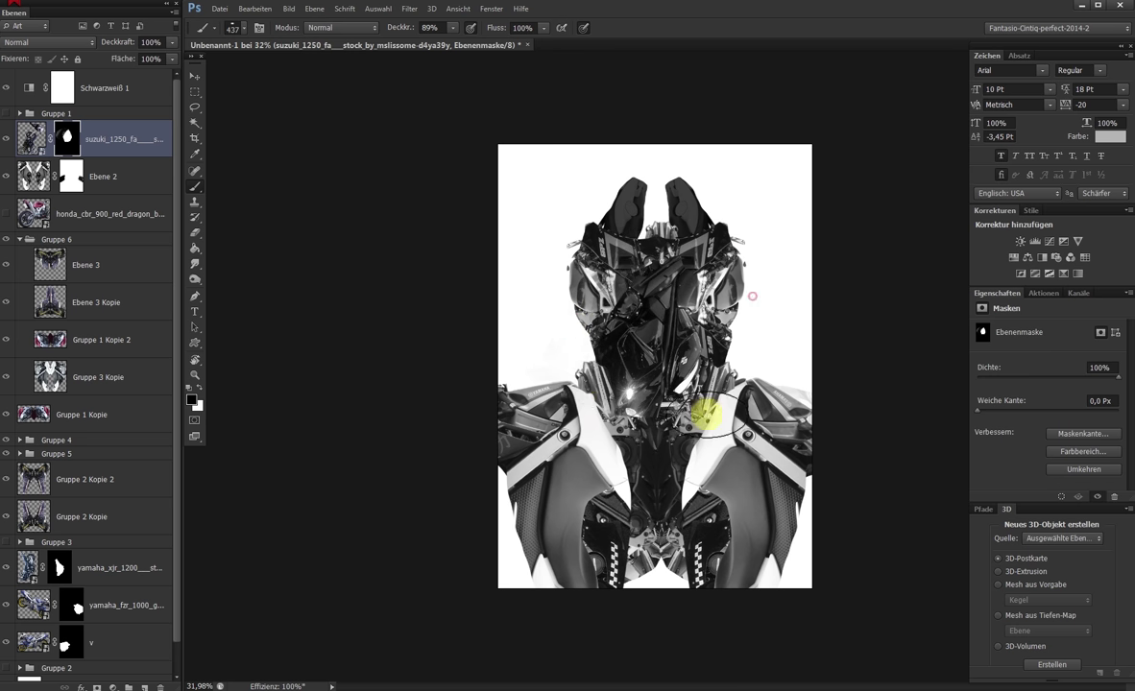
pyautogui.press('v')
pyautogui.moveTo(576, 307); pyautogui.dragTo(684, 395)
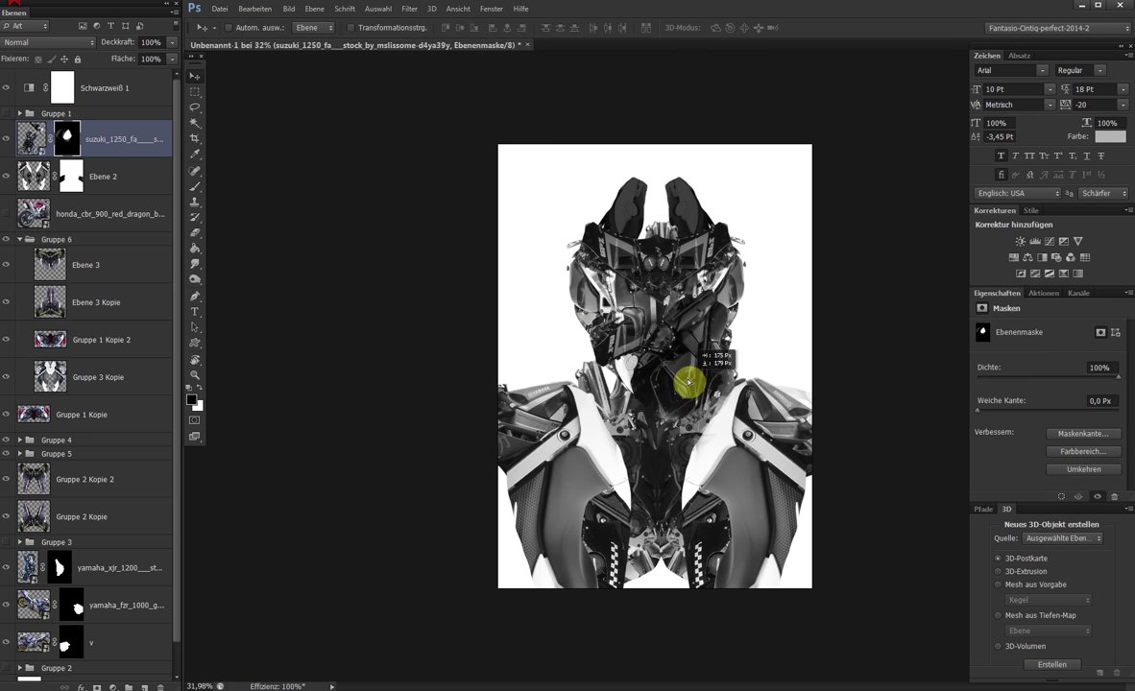
# Tilt the suzuki parts across the head and drag a duplicate to the right
pyautogui.hotkey('ctrl', 't')
pyautogui.moveTo(818, 438); pyautogui.dragTo(735, 368)
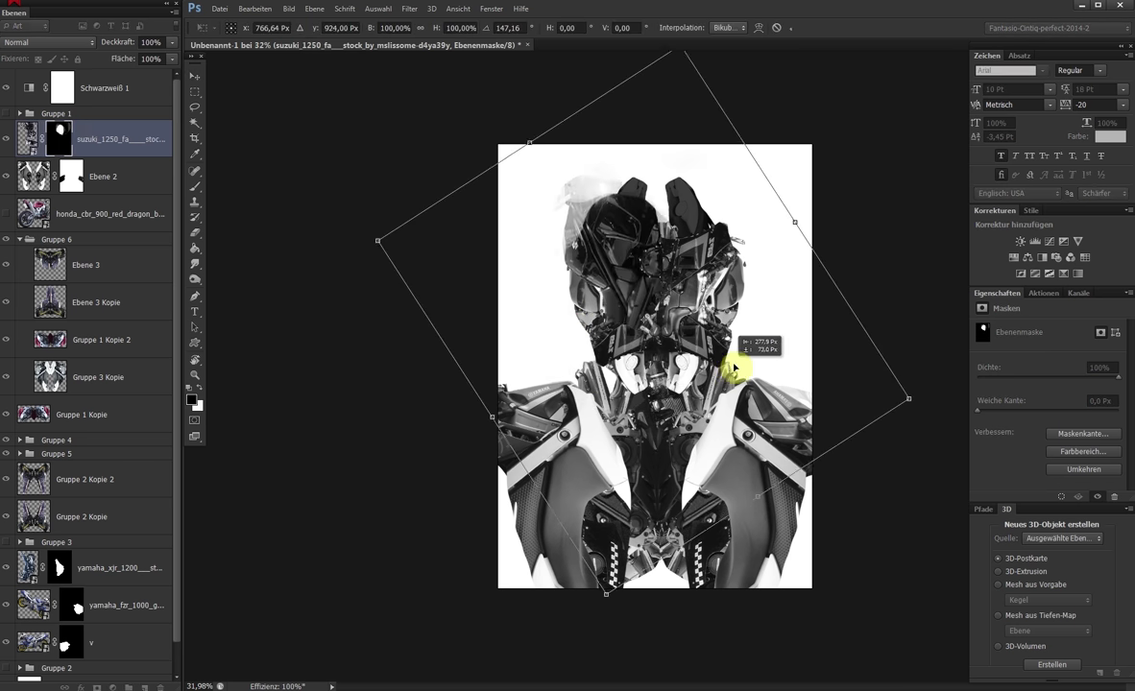
pyautogui.press('Return')
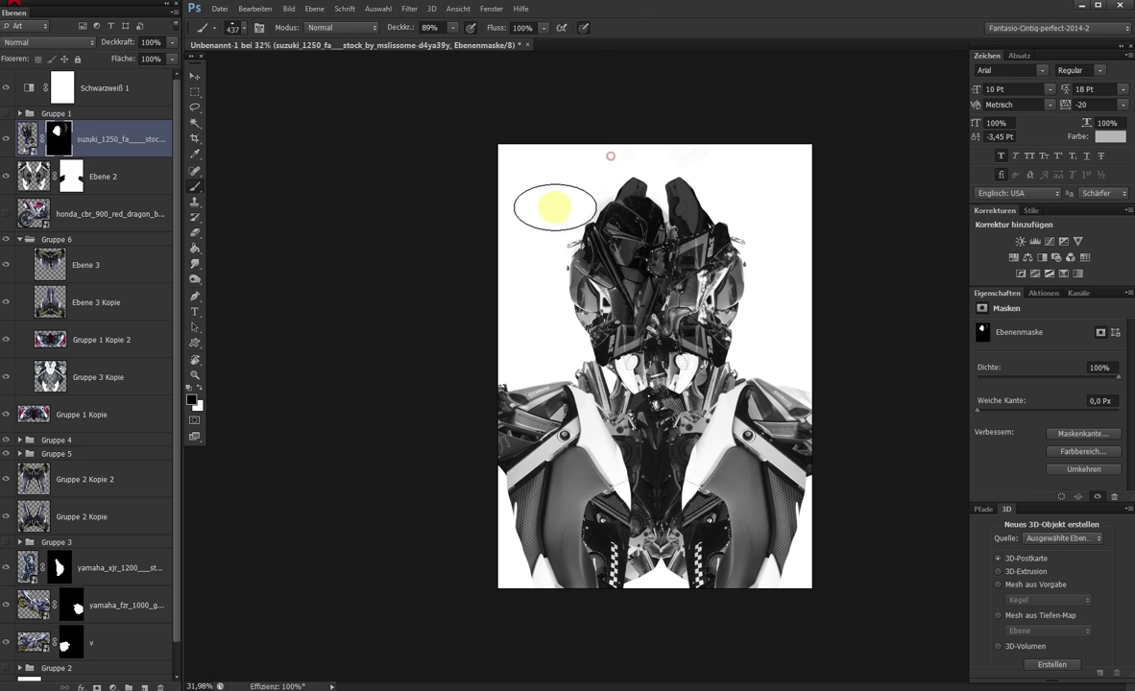
pyautogui.press('v')
pyautogui.moveTo(616, 245); pyautogui.dragTo(684, 244)
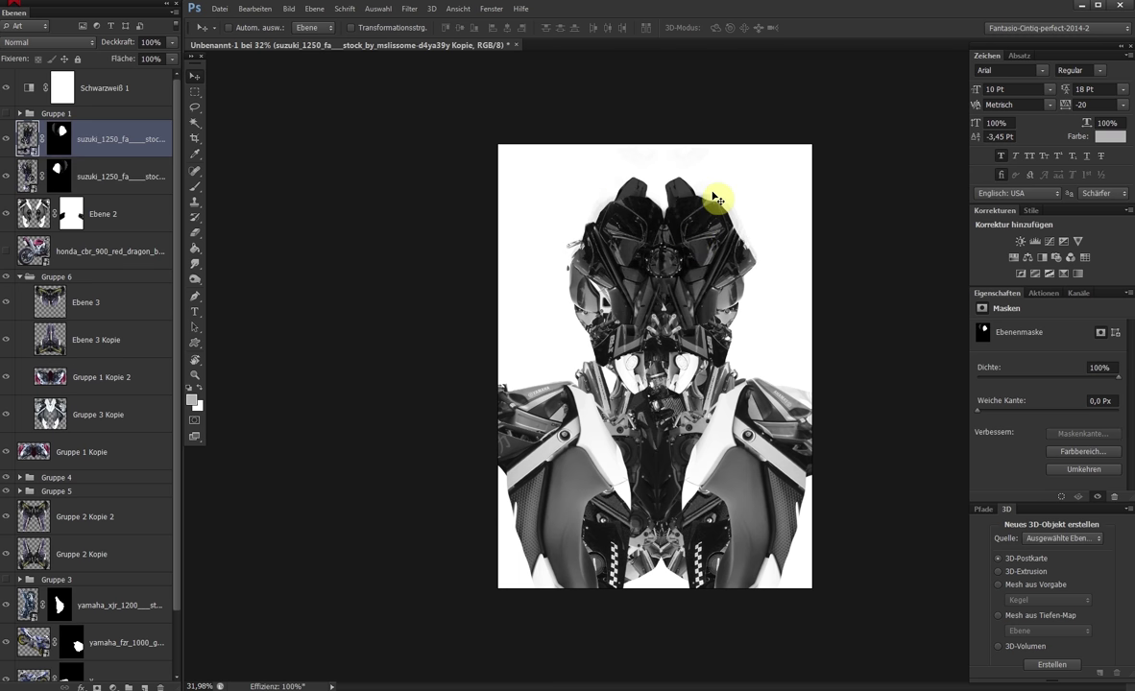
# Reshape both suzuki layers together and group them as Gruppe 7
pyautogui.keyDown('shift'); pyautogui.click(126, 170); pyautogui.keyUp('shift')
pyautogui.hotkey('ctrl', 't')
pyautogui.moveTo(818, 68); pyautogui.dragTo(739, 255)
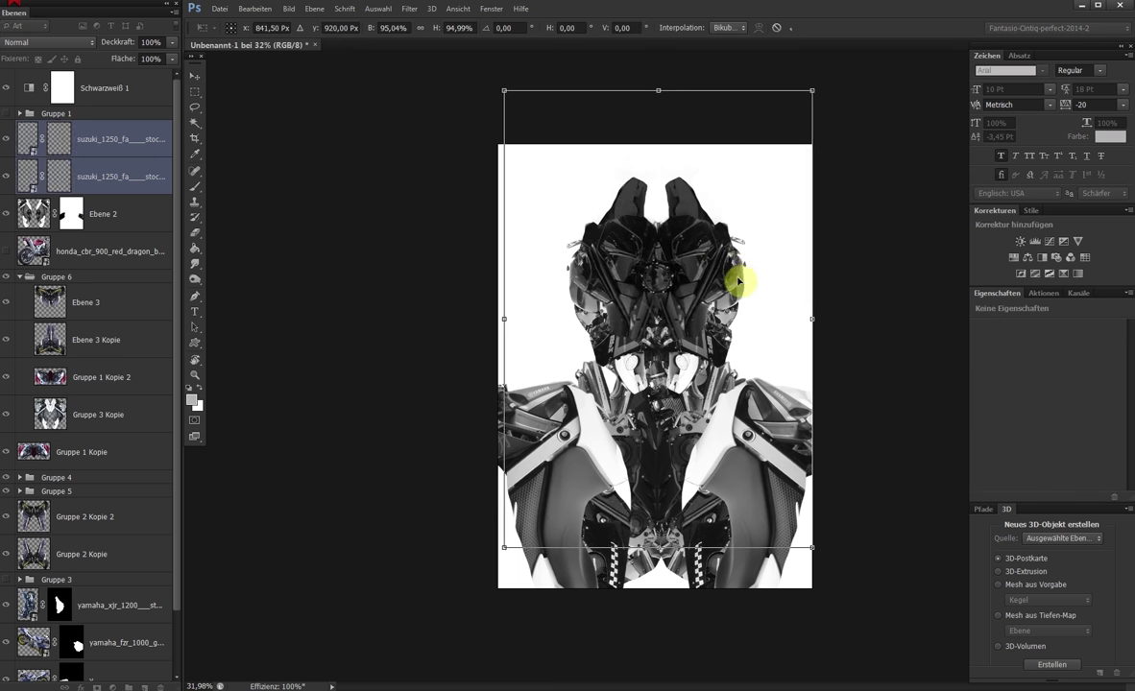
pyautogui.press('Return')
pyautogui.keyDown('shift'); pyautogui.click(137, 252); pyautogui.keyUp('shift')
pyautogui.hotkey('ctrl', 'g')
# Duplicate Gruppe 7, enlarge the copy to about 180%, shift it, and rotate it upside down
pyautogui.hotkey('ctrl', 'j')
pyautogui.hotkey('ctrl', 't')
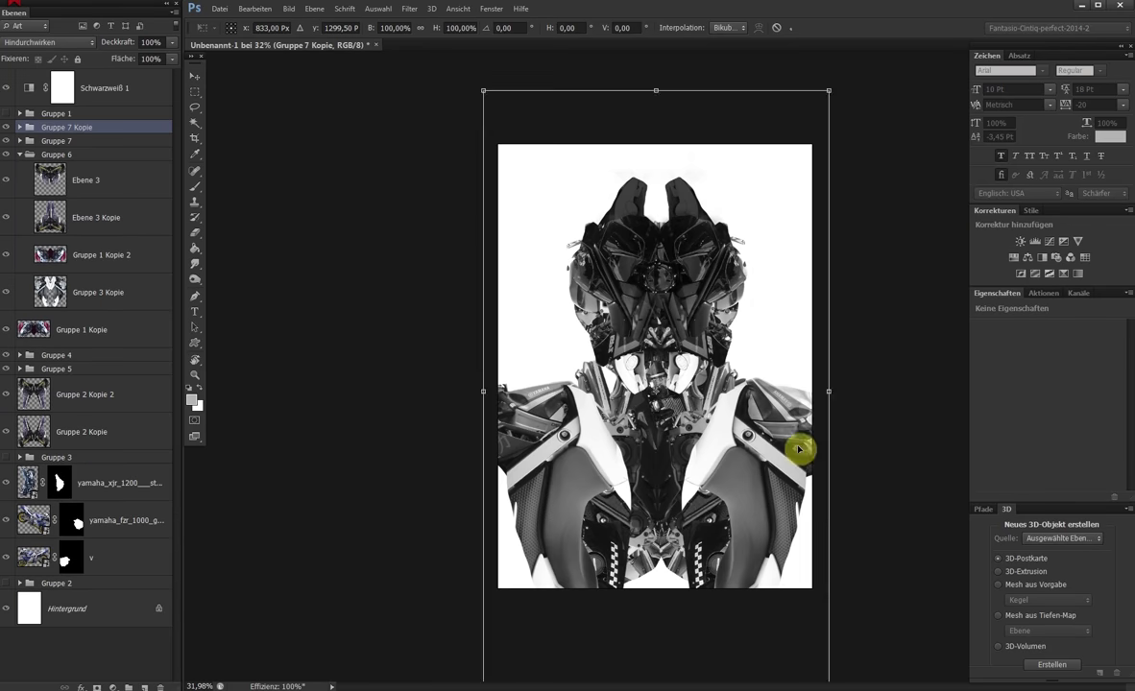
pyautogui.scroll(-3, 801, 449)
pyautogui.moveTo(824, 610); pyautogui.dragTo(875, 678)
pyautogui.moveTo(794, 392); pyautogui.dragTo(735, 452)
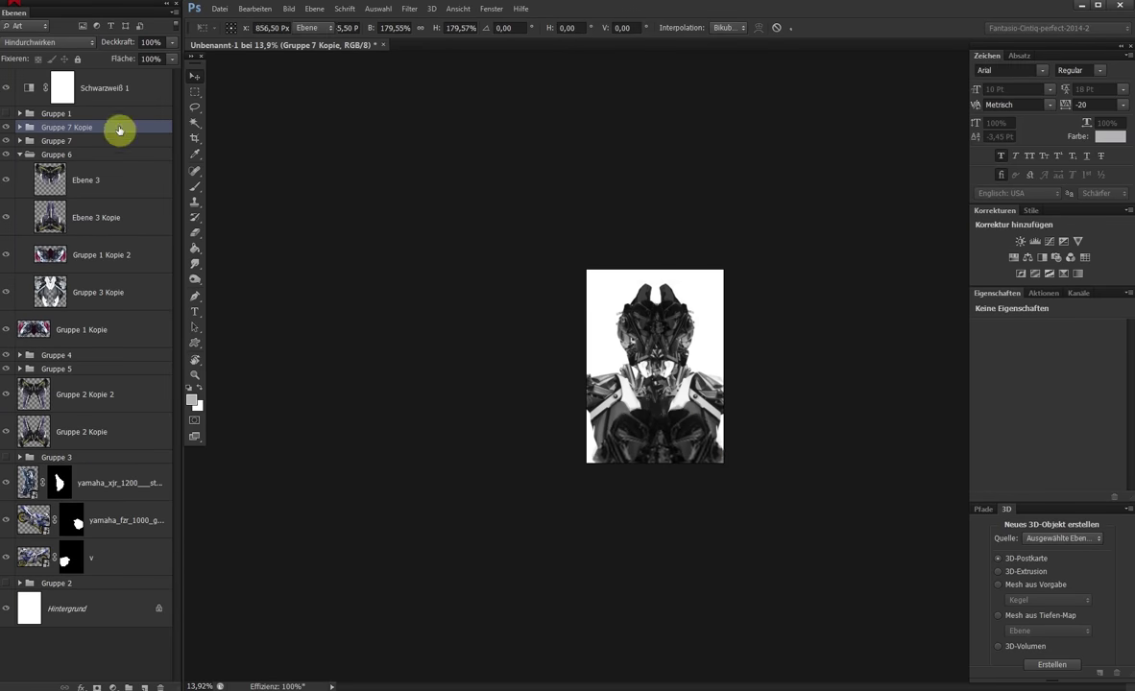
pyautogui.scroll(2, 755, 380)
pyautogui.scroll(-1, 712, 357)
pyautogui.moveTo(712, 357)
pyautogui.mouseDown()
pyautogui.moveTo(591, 459)
pyautogui.moveTo(928, 256)
pyautogui.moveTo(945, 278)
pyautogui.moveTo(755, 228)
pyautogui.moveTo(739, 142)
pyautogui.mouseUp()
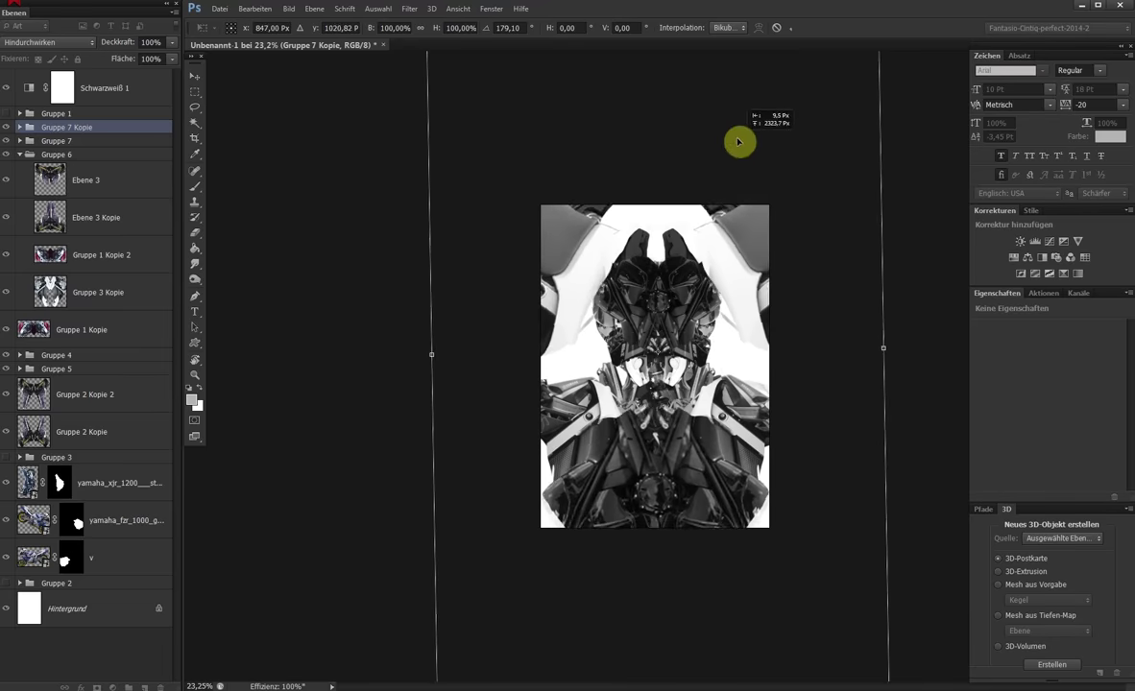
pyautogui.press('Return')
pyautogui.scroll(1, 722, 329)
pyautogui.scroll(-2, 717, 347)
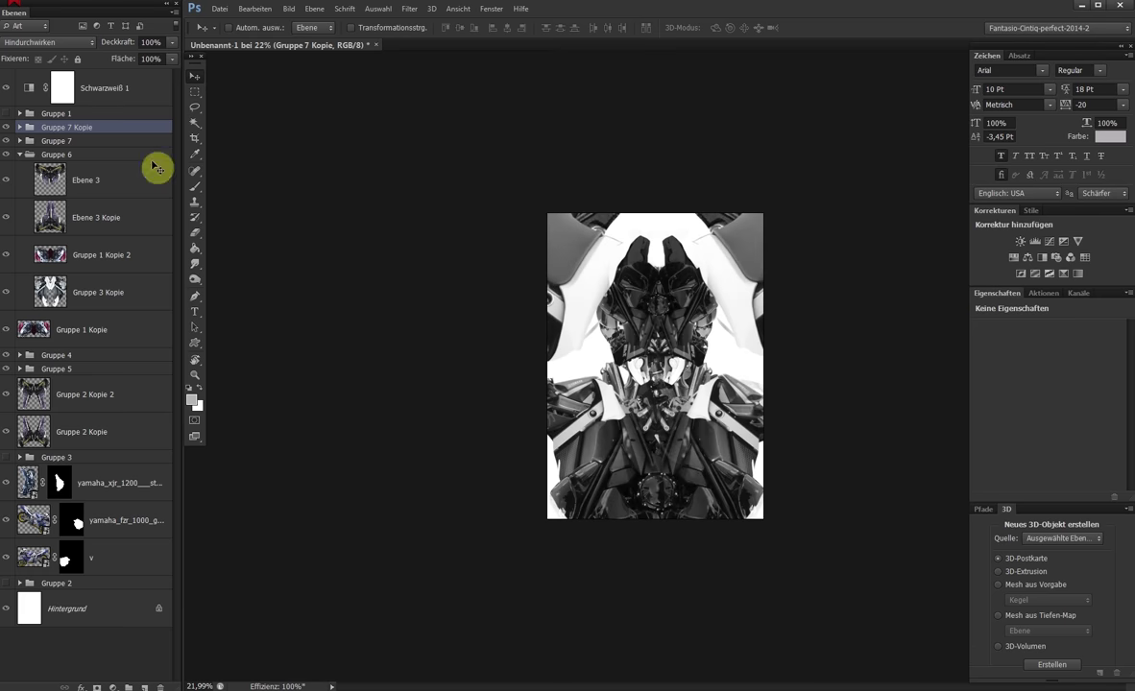
pyautogui.click(20, 127)
# Move Ebene 2 out of Gruppe 7 Kopie to the top, lower it, then scale and rotate it
pyautogui.moveTo(17, 223); pyautogui.dragTo(119, 119)
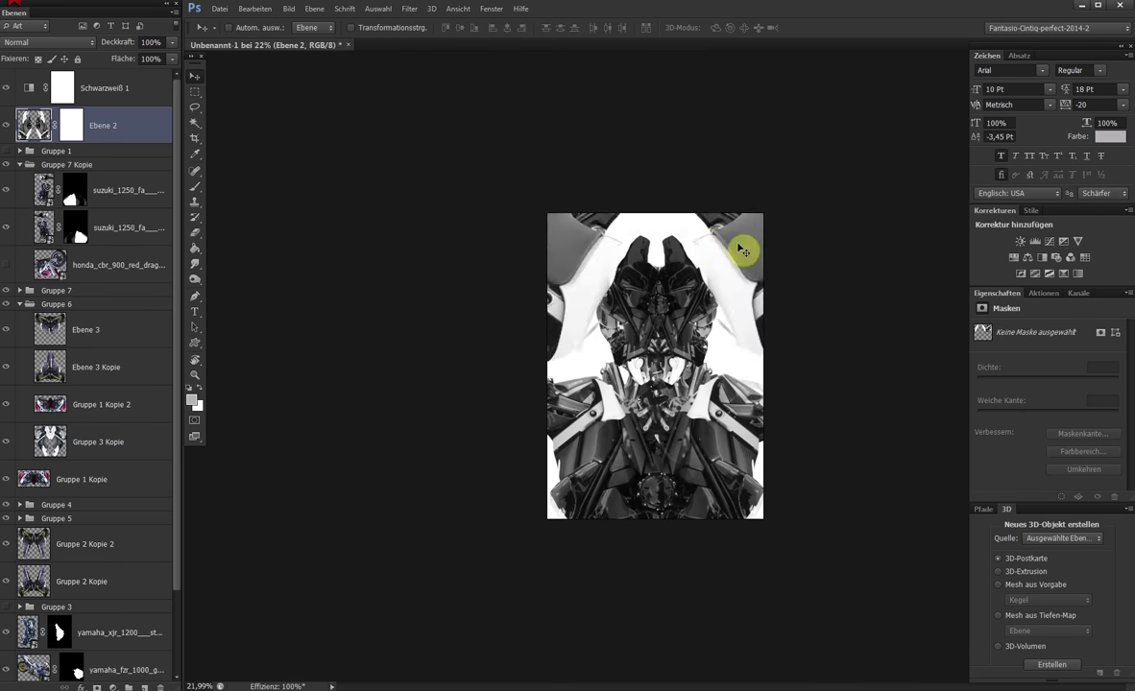
pyautogui.moveTo(743, 249)
pyautogui.mouseDown()
pyautogui.moveTo(742, 668)
pyautogui.moveTo(751, 355)
pyautogui.mouseUp()
pyautogui.hotkey('ctrl', 't')
pyautogui.moveTo(874, 271)
pyautogui.mouseDown()
pyautogui.moveTo(776, 397)
pyautogui.moveTo(818, 452)
pyautogui.mouseUp()
pyautogui.moveTo(830, 254); pyautogui.dragTo(812, 304)
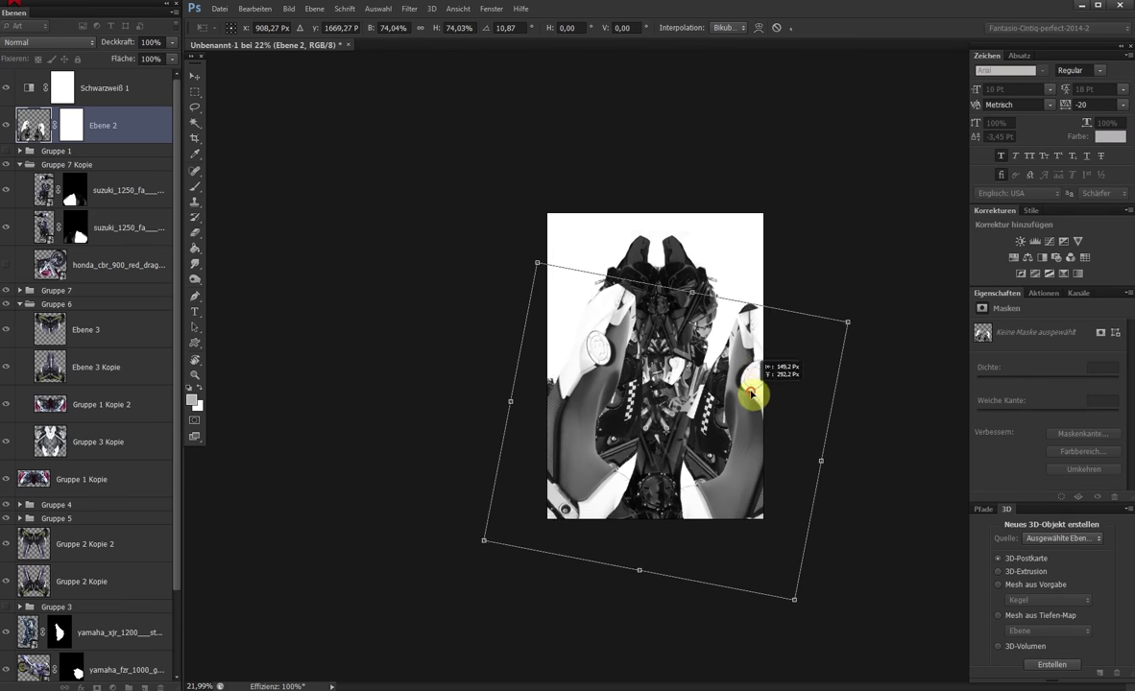
pyautogui.moveTo(752, 400); pyautogui.dragTo(704, 337)
pyautogui.press('Return')
# Replace Ebene 2's white mask with a new mask from a lasso selection
pyautogui.press('l')
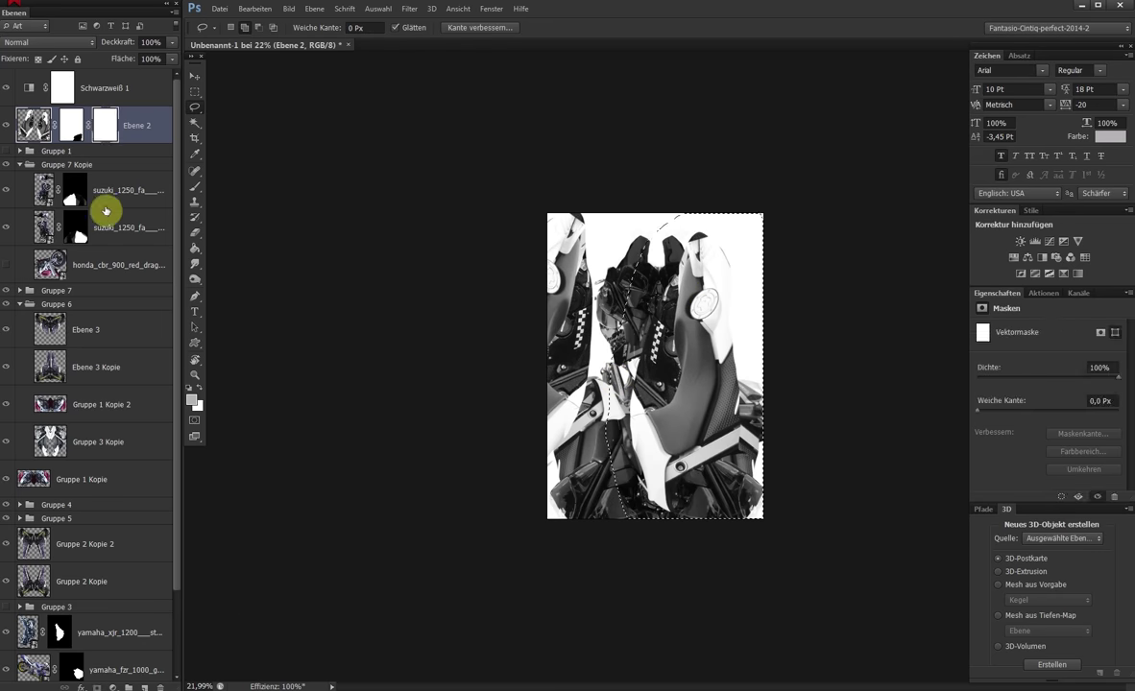
pyautogui.moveTo(75, 130); pyautogui.dragTo(159, 689)
pyautogui.click(722, 255)
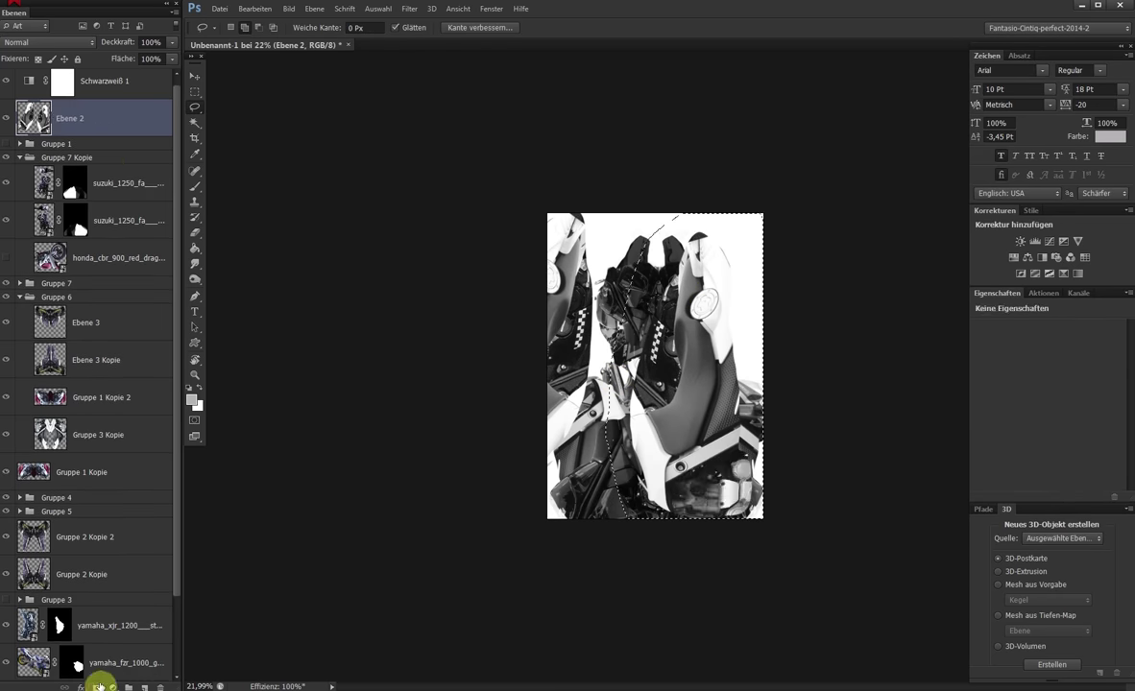
pyautogui.click(96, 689)
# Rotate and reposition Ebene 2 over the chest and paint on its mask
pyautogui.hotkey('ctrl', 't')
pyautogui.moveTo(753, 215)
pyautogui.mouseDown()
pyautogui.moveTo(749, 468)
pyautogui.moveTo(766, 386)
pyautogui.moveTo(623, 469)
pyautogui.mouseUp()
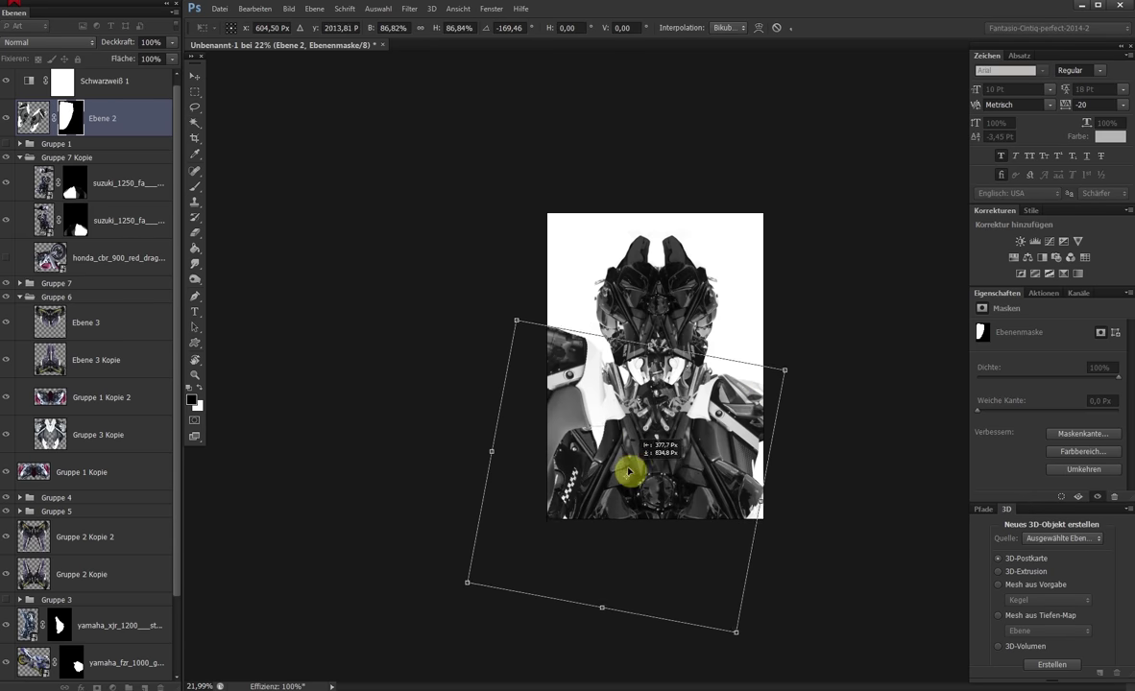
pyautogui.press('Return')
pyautogui.press('b')
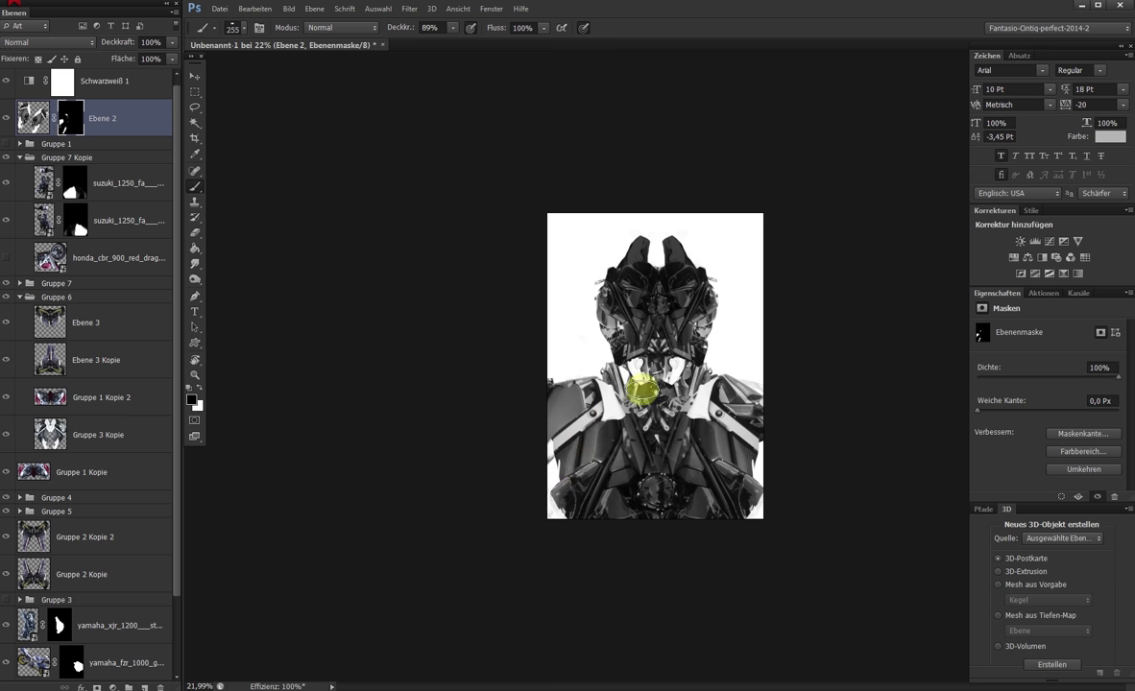
# Duplicate Ebene 2 and try rotating the copy about 32°, then discard and delete both layers
pyautogui.hotkey('ctrl', 'j')
pyautogui.press('v')
pyautogui.moveTo(641, 389); pyautogui.dragTo(637, 439)
pyautogui.hotkey('ctrl', 't')
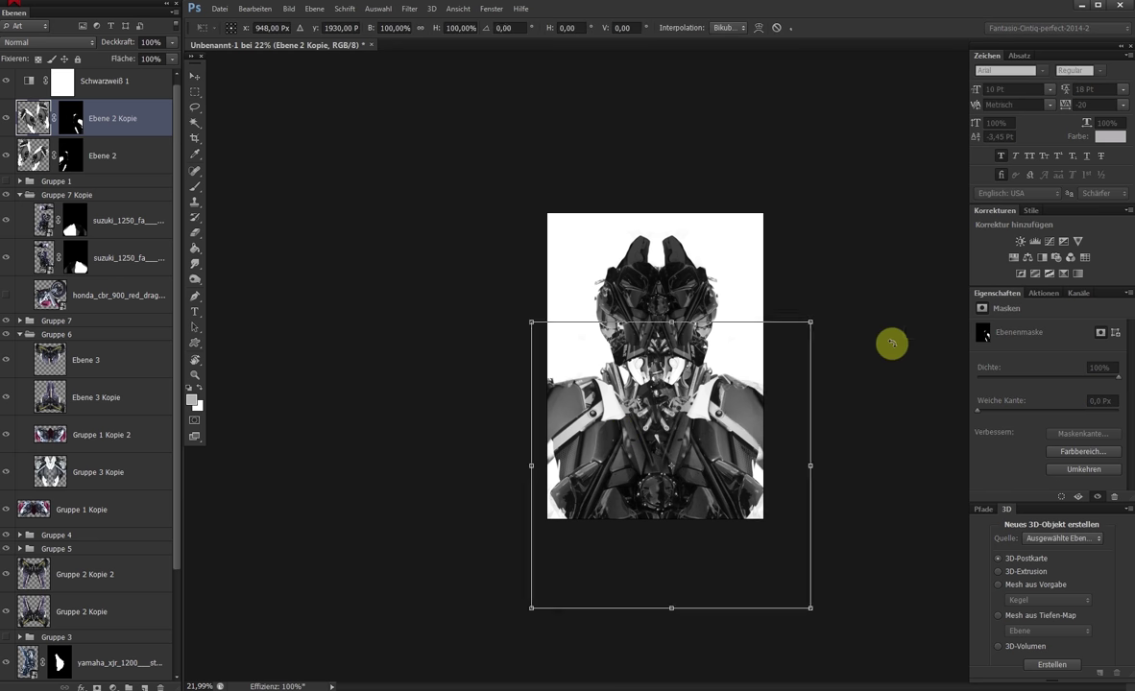
pyautogui.moveTo(892, 339); pyautogui.dragTo(763, 418)
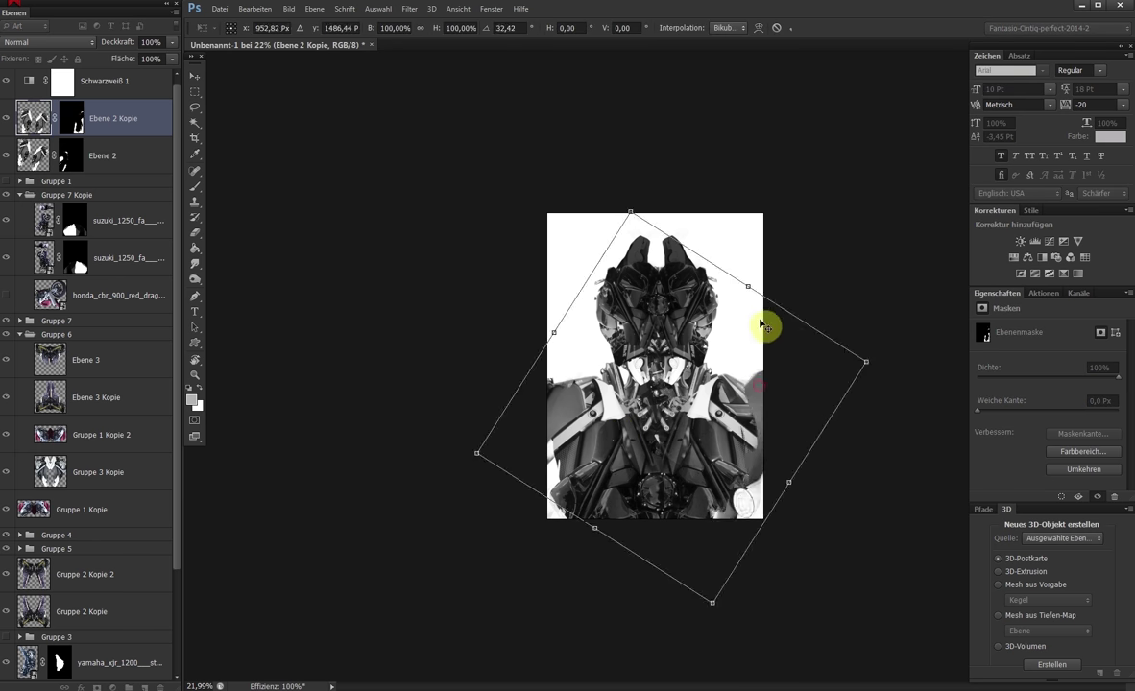
pyautogui.press('Escape')
pyautogui.press('Delete')
pyautogui.press('Delete')
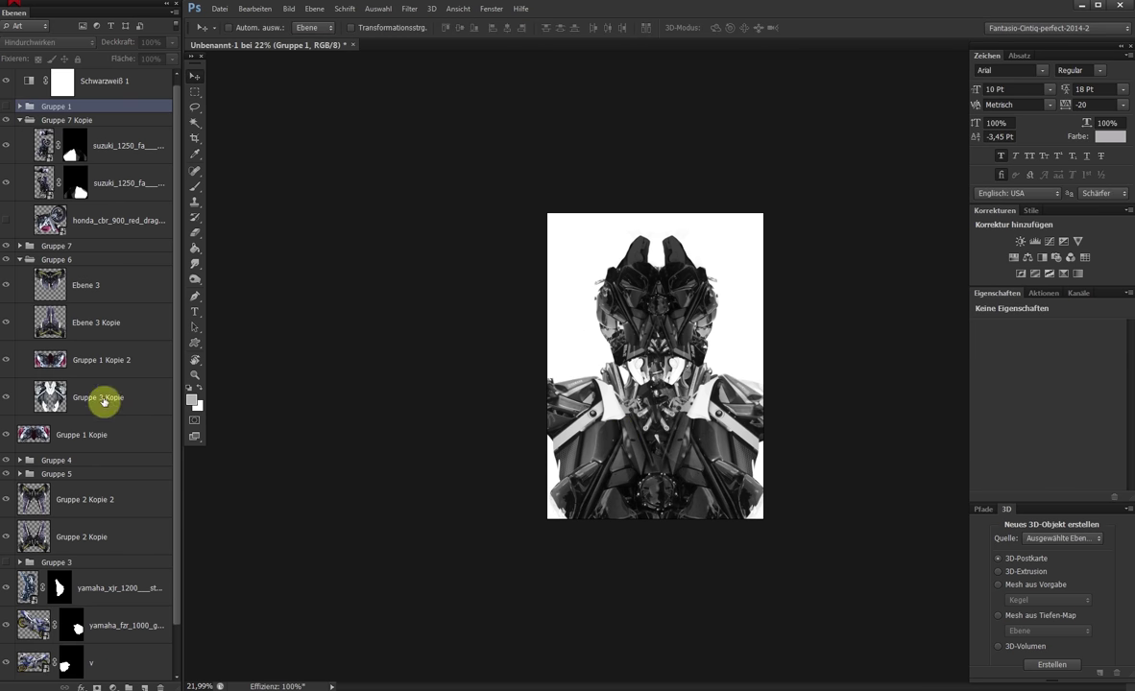
# Duplicate the yamaha_xjr_1200 layer, move the copy to the top of the stack and tilt it about 6°
pyautogui.click(103, 401)
pyautogui.click(112, 576)
pyautogui.hotkey('ctrl', 'j')
pyautogui.moveTo(540, 473)
pyautogui.mouseDown()
pyautogui.moveTo(592, 315)
pyautogui.moveTo(781, 507)
pyautogui.mouseUp()
pyautogui.moveTo(111, 588); pyautogui.dragTo(109, 100)
pyautogui.moveTo(730, 384); pyautogui.dragTo(771, 442)
pyautogui.hotkey('ctrl', 't')
pyautogui.moveTo(771, 353)
pyautogui.mouseDown()
pyautogui.moveTo(833, 381)
pyautogui.moveTo(591, 410)
pyautogui.moveTo(552, 435)
pyautogui.moveTo(712, 200)
pyautogui.mouseUp()
pyautogui.press('Return')
# Select all layers and shrink the whole composition to 77.5%
pyautogui.scroll(-3, 115, 384)
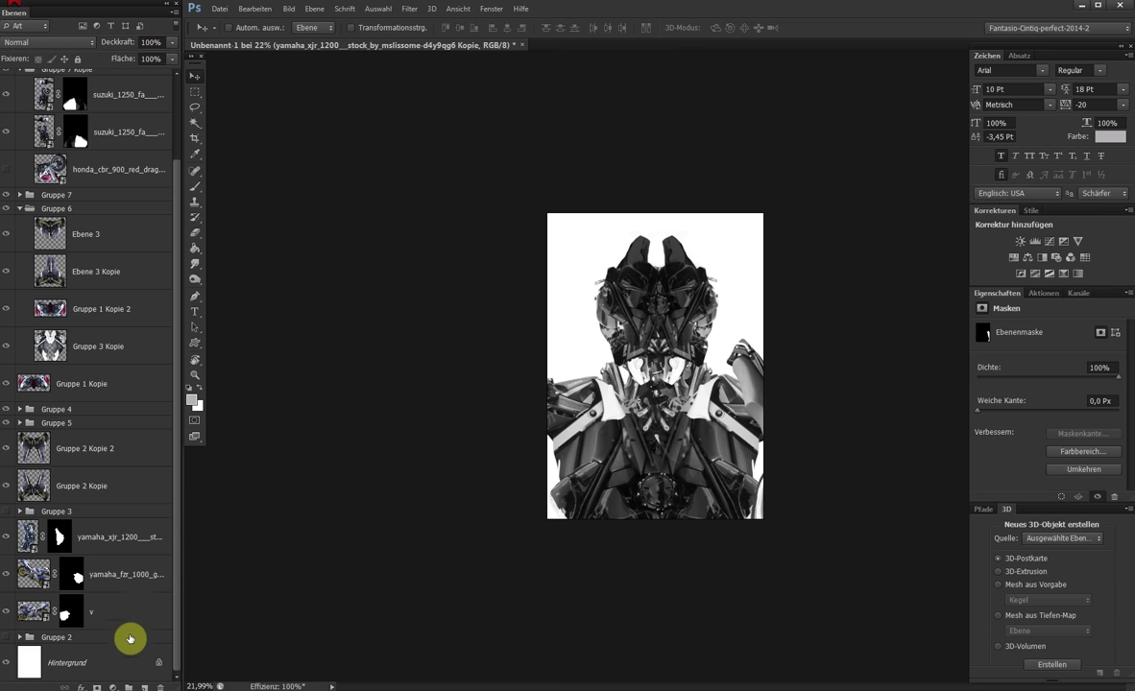
pyautogui.keyDown('shift'); pyautogui.click(127, 636); pyautogui.keyUp('shift')
pyautogui.hotkey('ctrl', 't')
pyautogui.scroll(-3, 793, 223)
pyautogui.moveTo(759, 261); pyautogui.dragTo(725, 294)
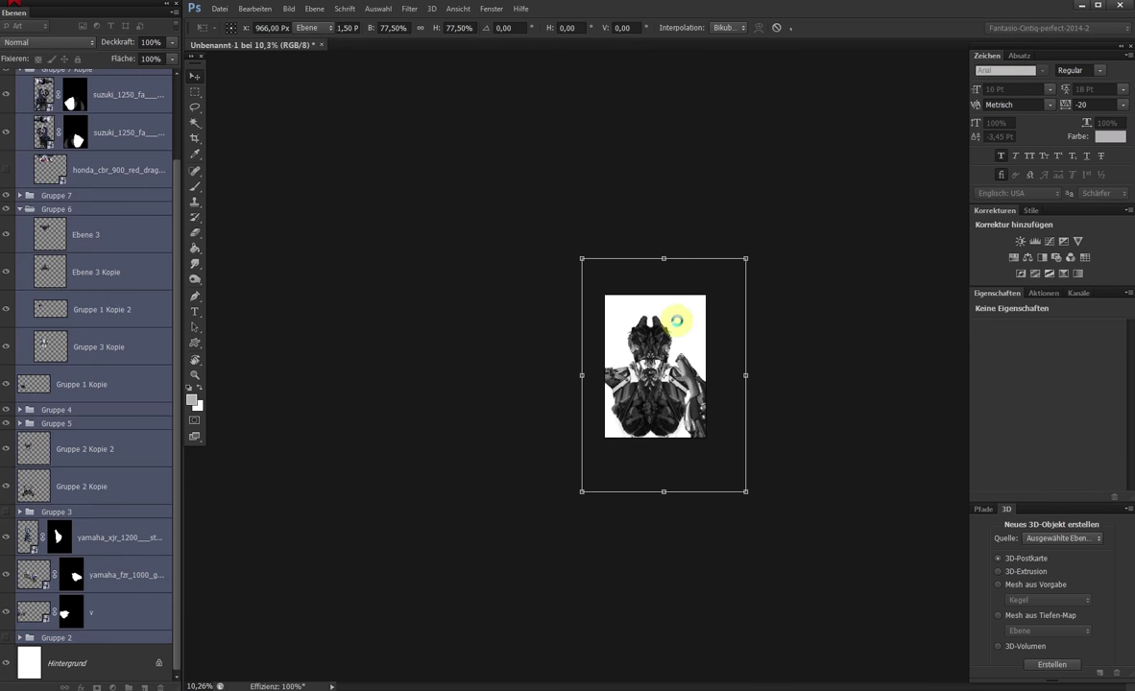
pyautogui.press('Return')
# Move the yamaha copy up the right side and rotate it to lie along the right shoulder
pyautogui.scroll(5, 679, 325)
pyautogui.scroll(3, 178, 122)
pyautogui.click(120, 124)
pyautogui.press('l')
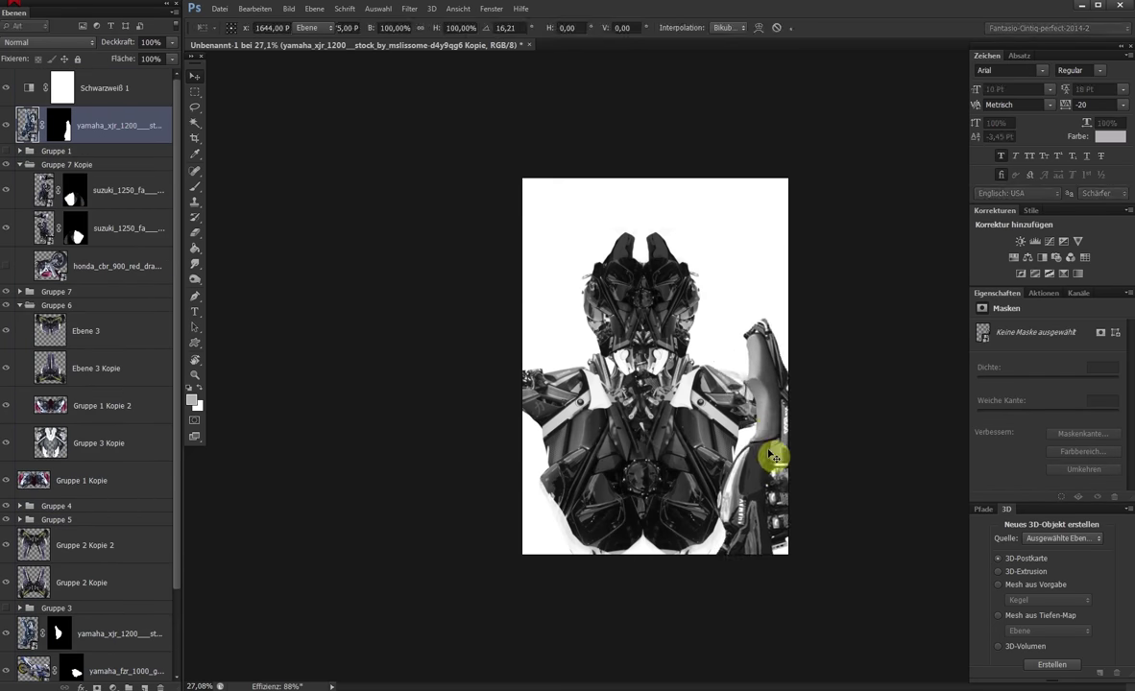
pyautogui.moveTo(773, 456); pyautogui.dragTo(725, 379)
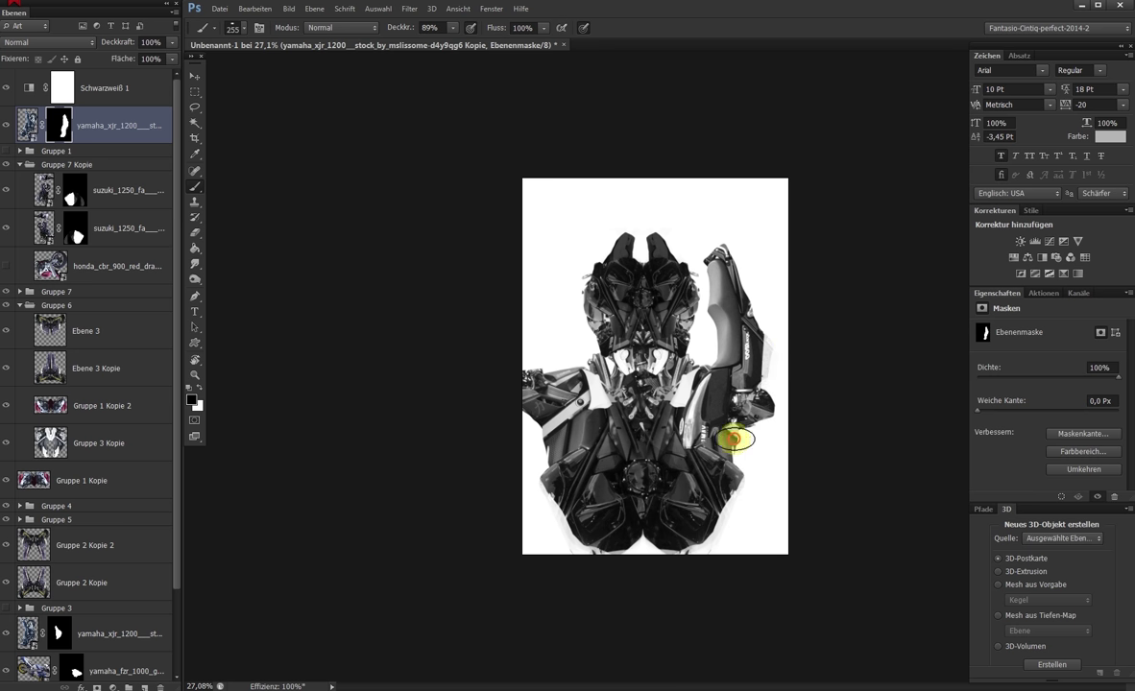
pyautogui.hotkey('ctrl', 't')
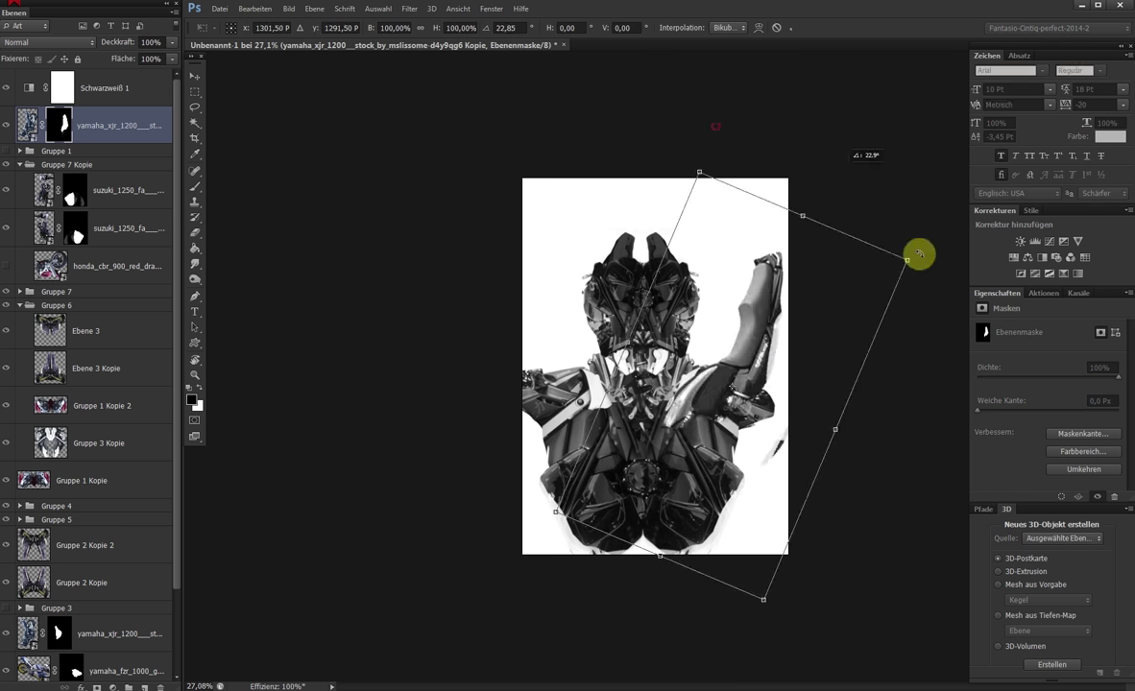
pyautogui.moveTo(917, 249); pyautogui.dragTo(841, 425)
pyautogui.press('Return')
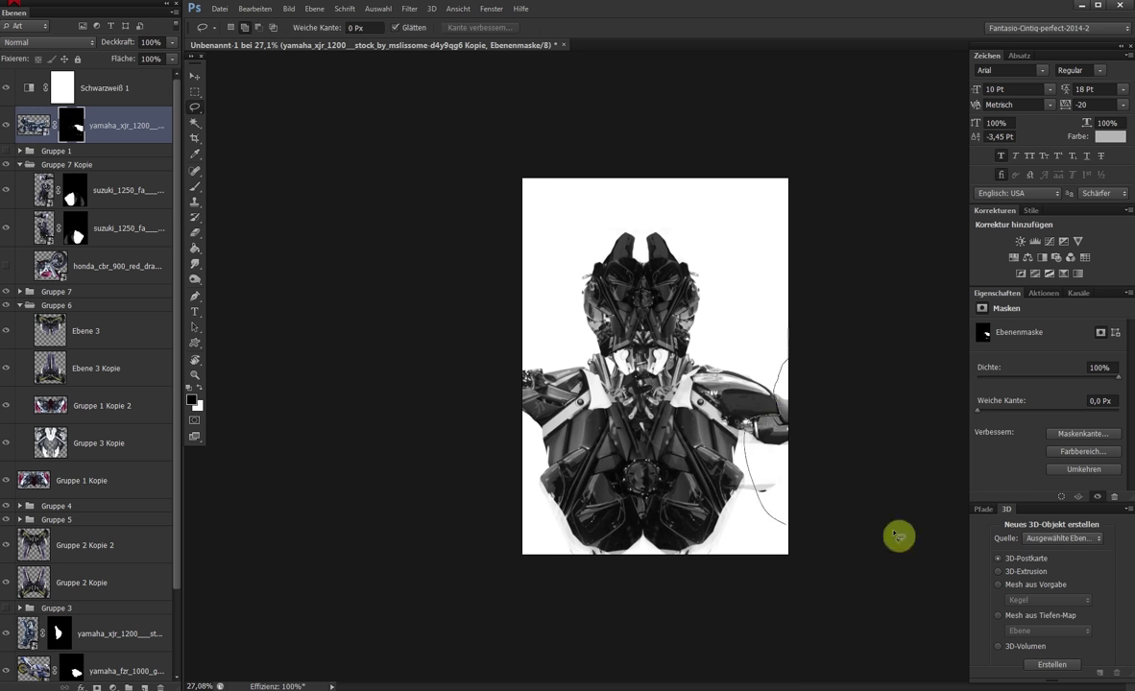
# Duplicate the masked yamaha layer and place the copy on the left shoulder
pyautogui.hotkey('ctrl', 'j')
pyautogui.click(35, 125)
pyautogui.press('v')
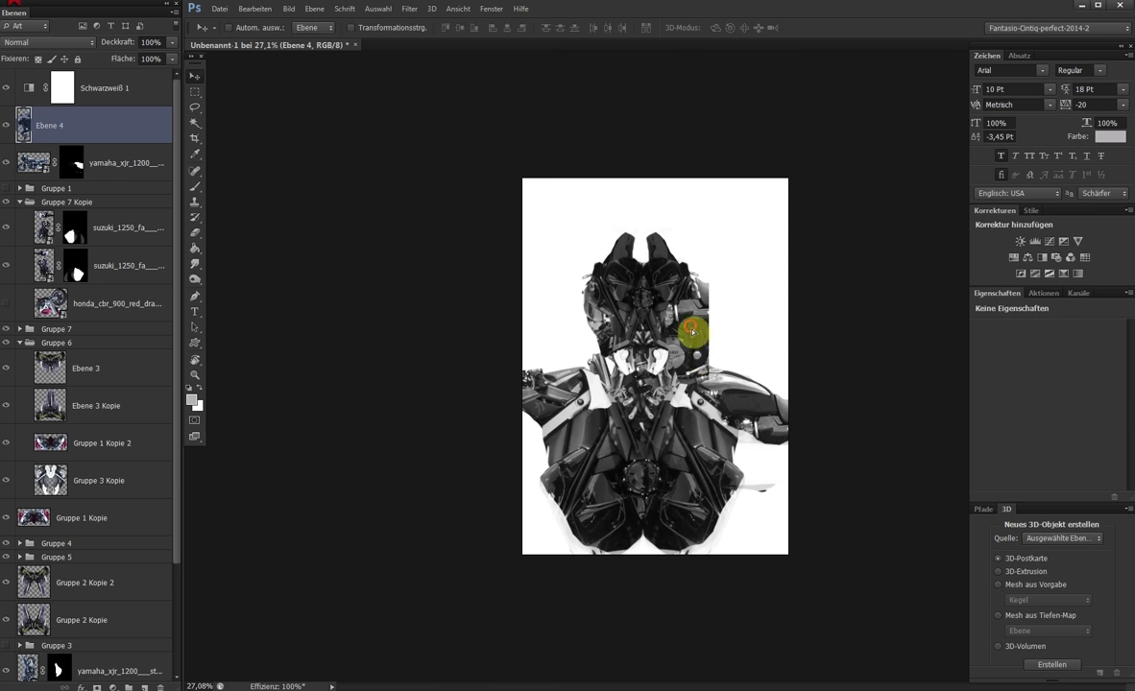
pyautogui.hotkey('ctrl', 'z')
pyautogui.hotkey('ctrl', 'j')
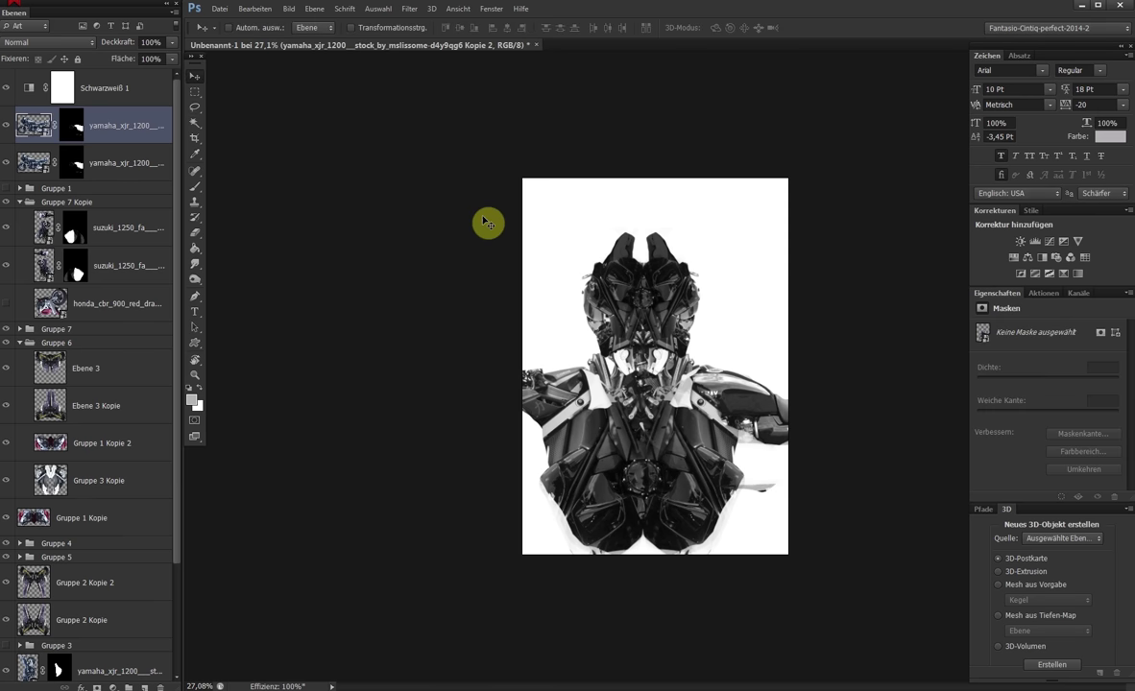
pyautogui.hotkey('ctrl', 't')
pyautogui.moveTo(810, 524)
pyautogui.mouseDown()
pyautogui.moveTo(803, 483)
pyautogui.moveTo(818, 456)
pyautogui.moveTo(806, 512)
pyautogui.moveTo(841, 464)
pyautogui.moveTo(788, 466)
pyautogui.moveTo(818, 454)
pyautogui.moveTo(560, 404)
pyautogui.mouseUp()
pyautogui.press('Return')
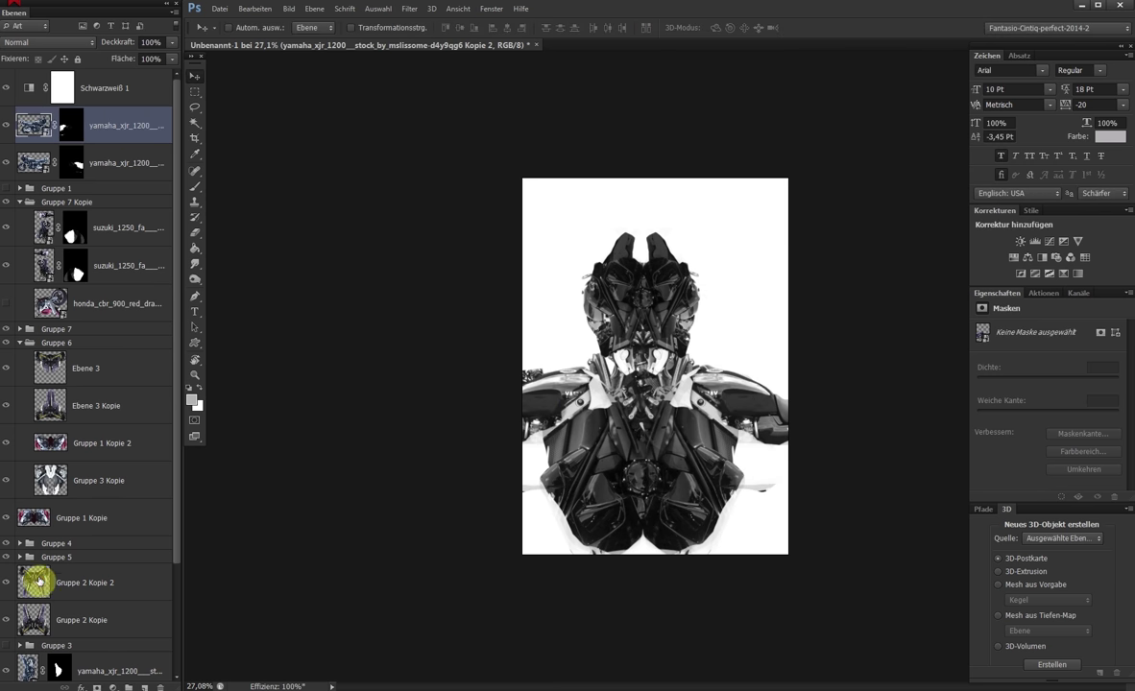
pyautogui.keyDown('ctrl'); pyautogui.click(615, 247); pyautogui.keyUp('ctrl')
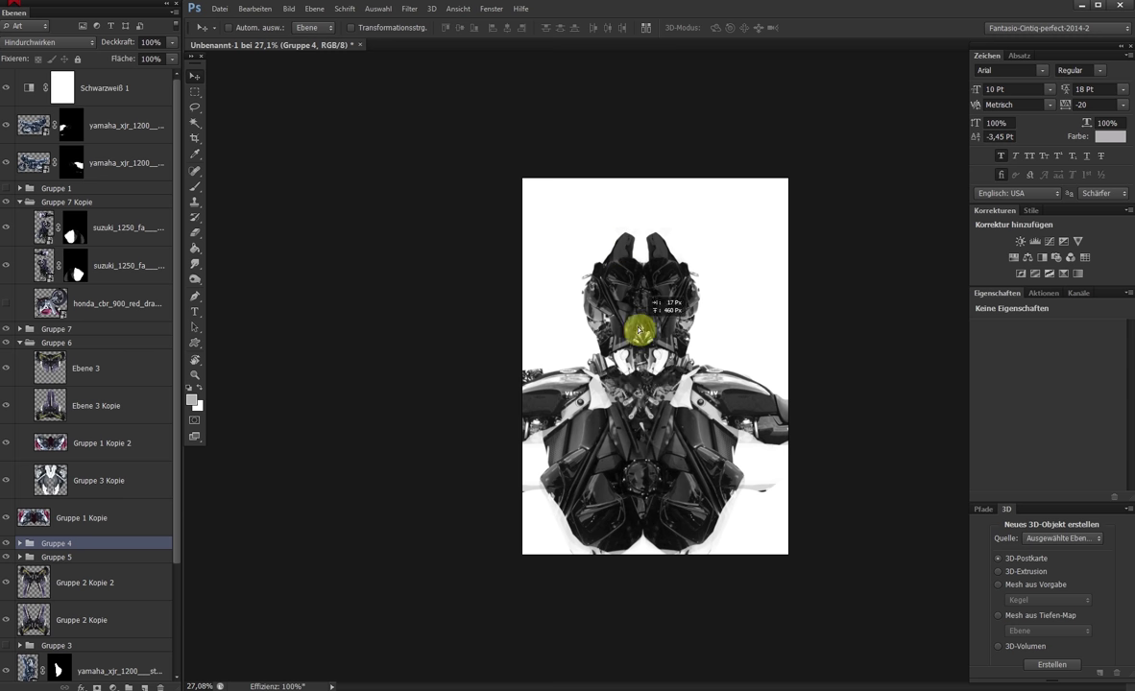
# Move Gruppe 4 up, then stretch, rotate and squash it over the lower torso
pyautogui.moveTo(639, 331); pyautogui.dragTo(633, 184)
pyautogui.hotkey('ctrl', 't')
pyautogui.moveTo(657, 396)
pyautogui.mouseDown()
pyautogui.moveTo(738, 449)
pyautogui.moveTo(717, 543)
pyautogui.mouseUp()
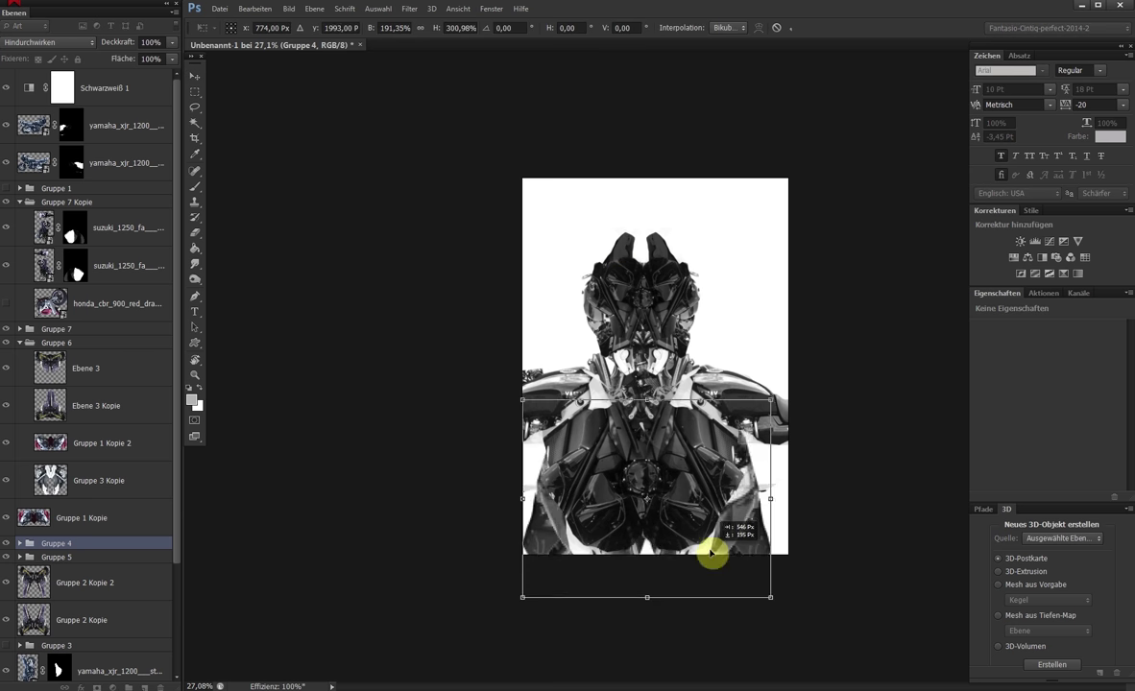
pyautogui.moveTo(696, 374)
pyautogui.mouseDown()
pyautogui.moveTo(842, 350)
pyautogui.moveTo(734, 520)
pyautogui.mouseUp()
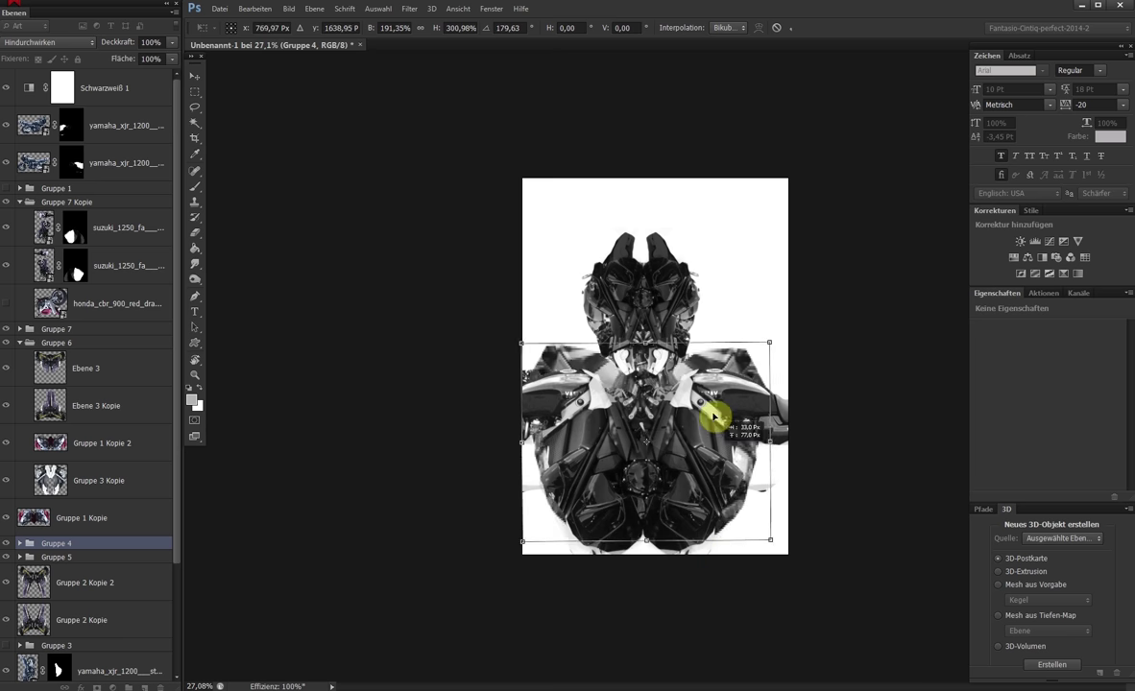
pyautogui.moveTo(772, 340)
pyautogui.mouseDown()
pyautogui.moveTo(641, 474)
pyautogui.moveTo(663, 509)
pyautogui.moveTo(659, 458)
pyautogui.mouseUp()
pyautogui.press('Return')
# Drag Gruppe 4 directly below Gruppe 1 and reposition its parts on the torso
pyautogui.moveTo(58, 544)
pyautogui.mouseDown()
pyautogui.moveTo(100, 378)
pyautogui.moveTo(96, 322)
pyautogui.mouseUp()
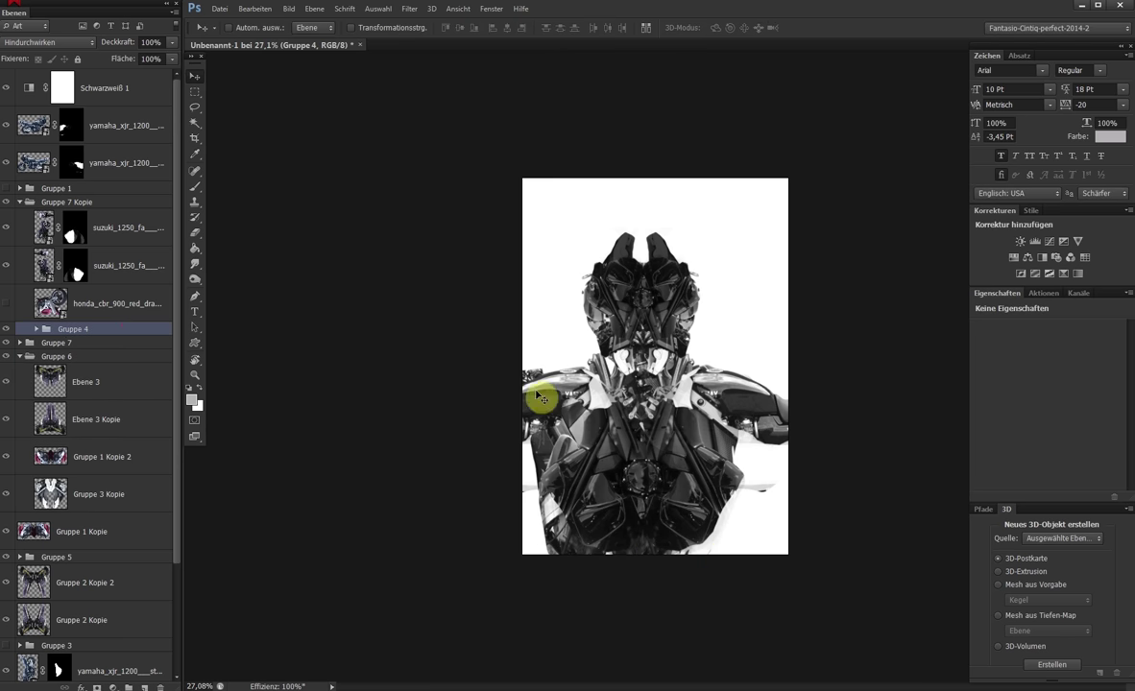
pyautogui.moveTo(124, 198); pyautogui.dragTo(127, 201)
pyautogui.moveTo(577, 464)
pyautogui.mouseDown()
pyautogui.moveTo(665, 483)
pyautogui.moveTo(663, 507)
pyautogui.mouseUp()
pyautogui.hotkey('ctrl', 't')
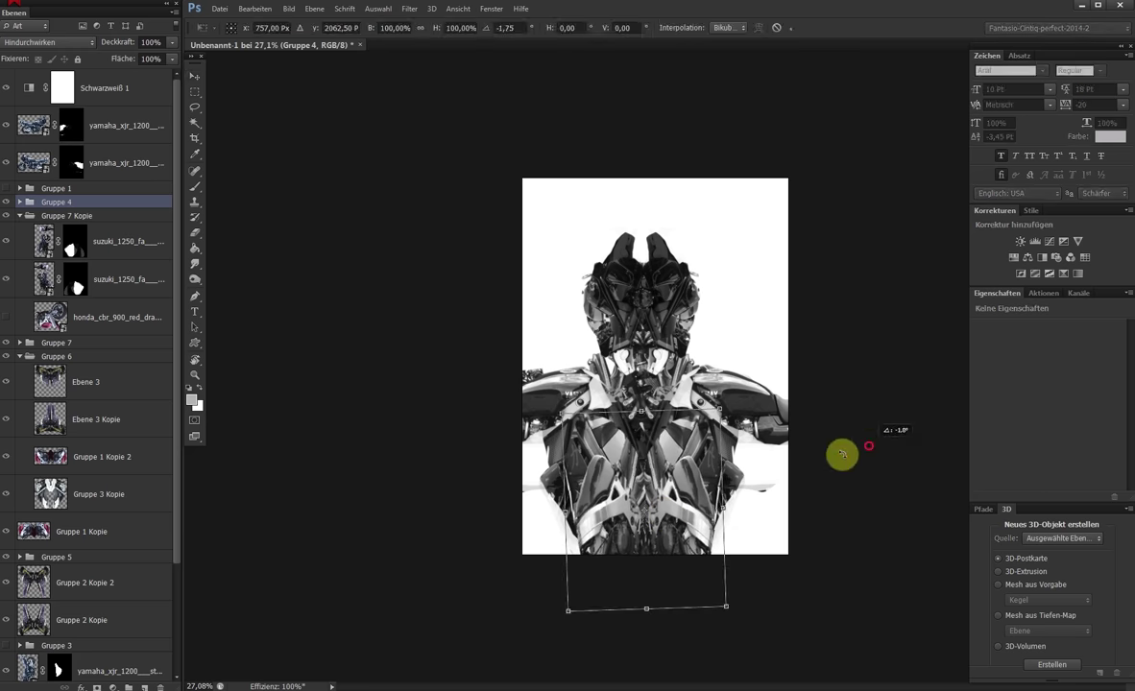
pyautogui.press('Return')
# Show the honda layer, add a layer mask and move the bike down and right
pyautogui.click(6, 317)
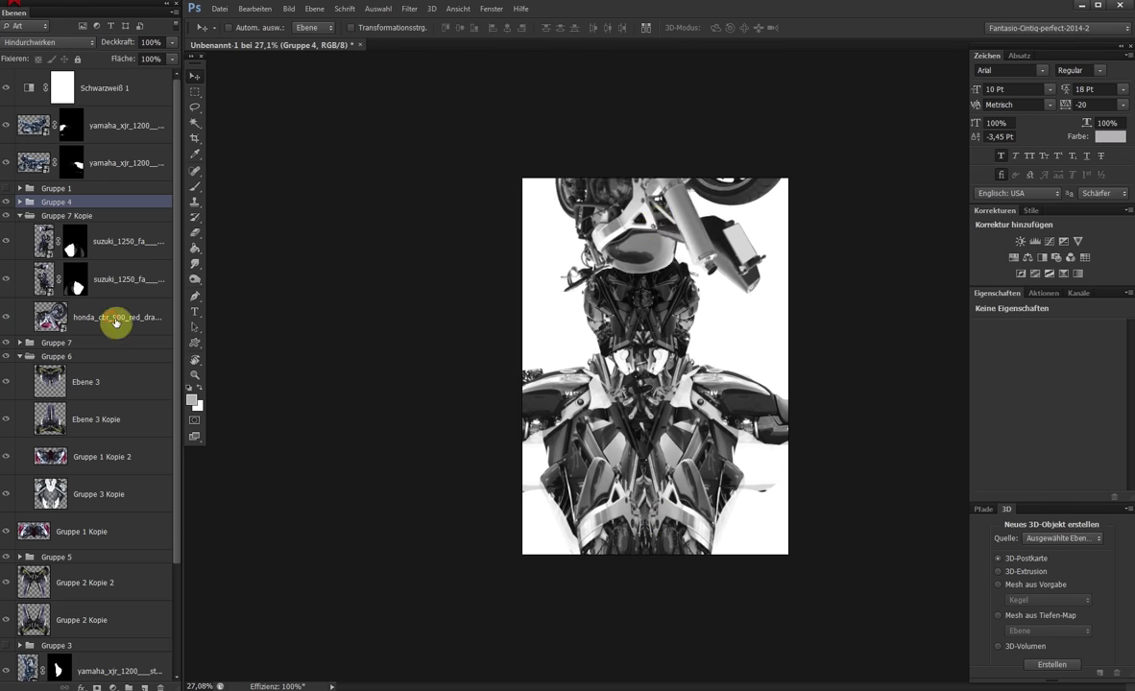
pyautogui.click(116, 318)
pyautogui.press('l')
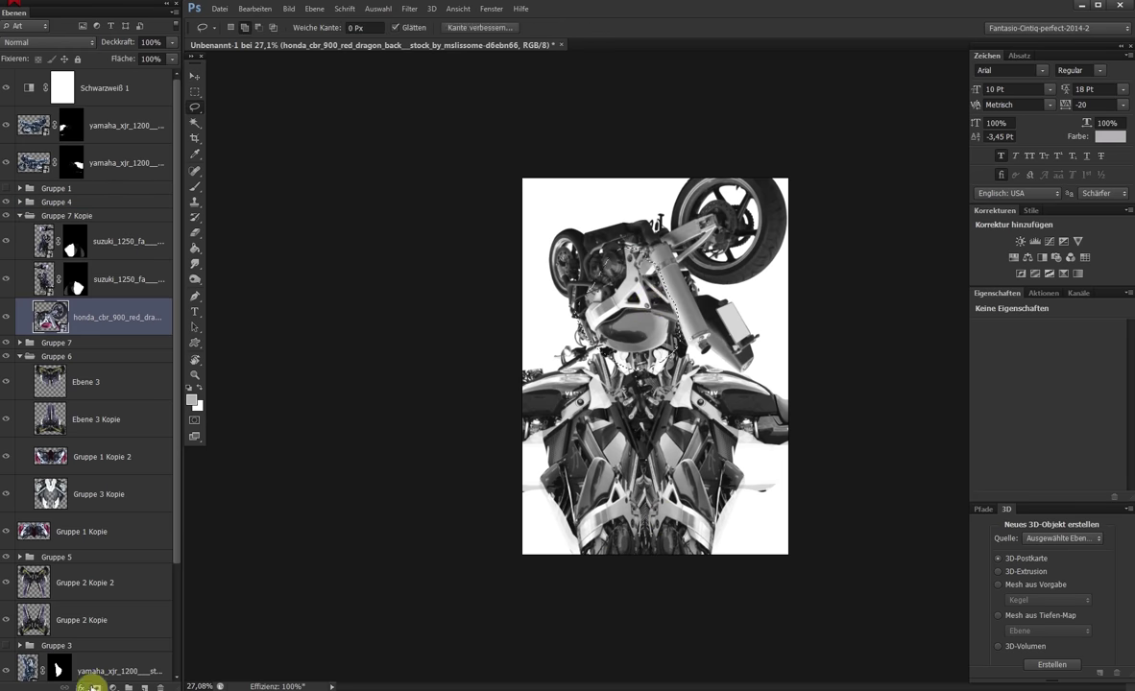
pyautogui.click(93, 687)
pyautogui.hotkey('ctrl', 't')
pyautogui.moveTo(740, 215)
pyautogui.mouseDown()
pyautogui.moveTo(776, 573)
pyautogui.moveTo(785, 297)
pyautogui.moveTo(768, 501)
pyautogui.moveTo(801, 274)
pyautogui.moveTo(781, 502)
pyautogui.moveTo(742, 481)
pyautogui.moveTo(734, 507)
pyautogui.moveTo(768, 524)
pyautogui.moveTo(774, 443)
pyautogui.moveTo(588, 481)
pyautogui.mouseUp()
pyautogui.press('Return')
# Make mirrored honda copies on the left and right sides of the head
pyautogui.hotkey('ctrl', 'j')
pyautogui.hotkey('ctrl', 't')
pyautogui.press('Return')
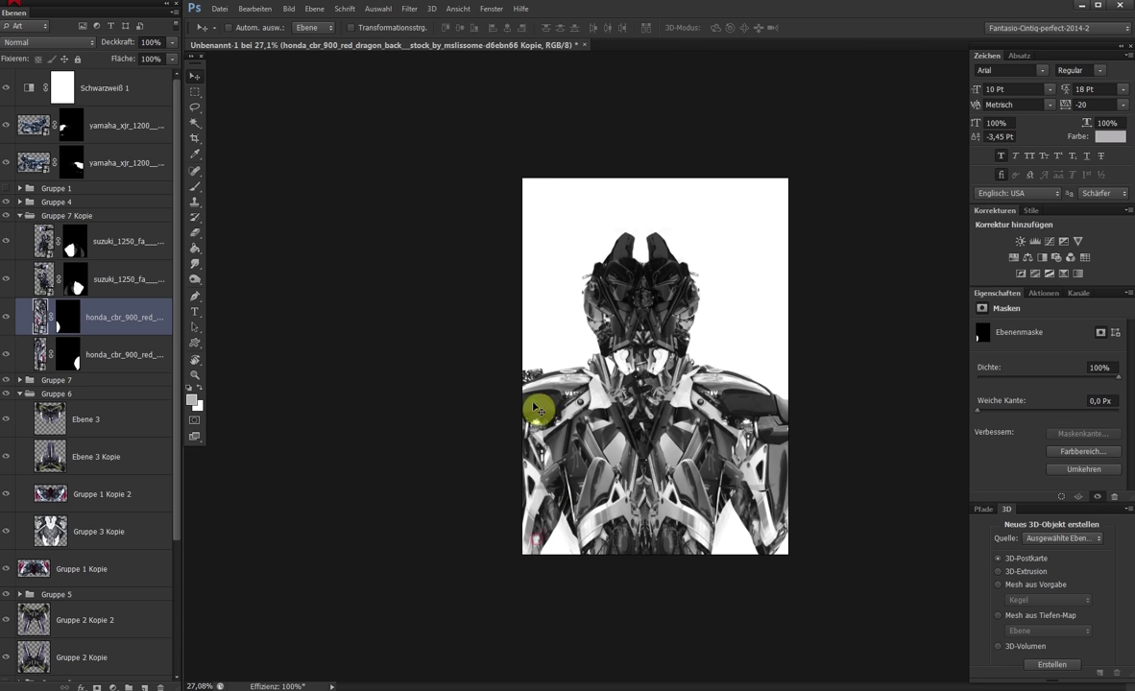
pyautogui.hotkey('ctrl', 'j')
pyautogui.moveTo(676, 385)
pyautogui.mouseDown()
pyautogui.moveTo(659, 241)
pyautogui.moveTo(644, 288)
pyautogui.moveTo(717, 241)
pyautogui.moveTo(701, 262)
pyautogui.mouseUp()
pyautogui.keyDown('alt'); pyautogui.scroll(3, 765, 190); pyautogui.keyUp('alt')
pyautogui.hotkey('ctrl', 't')
pyautogui.press('Return')
pyautogui.hotkey('ctrl', 'j')
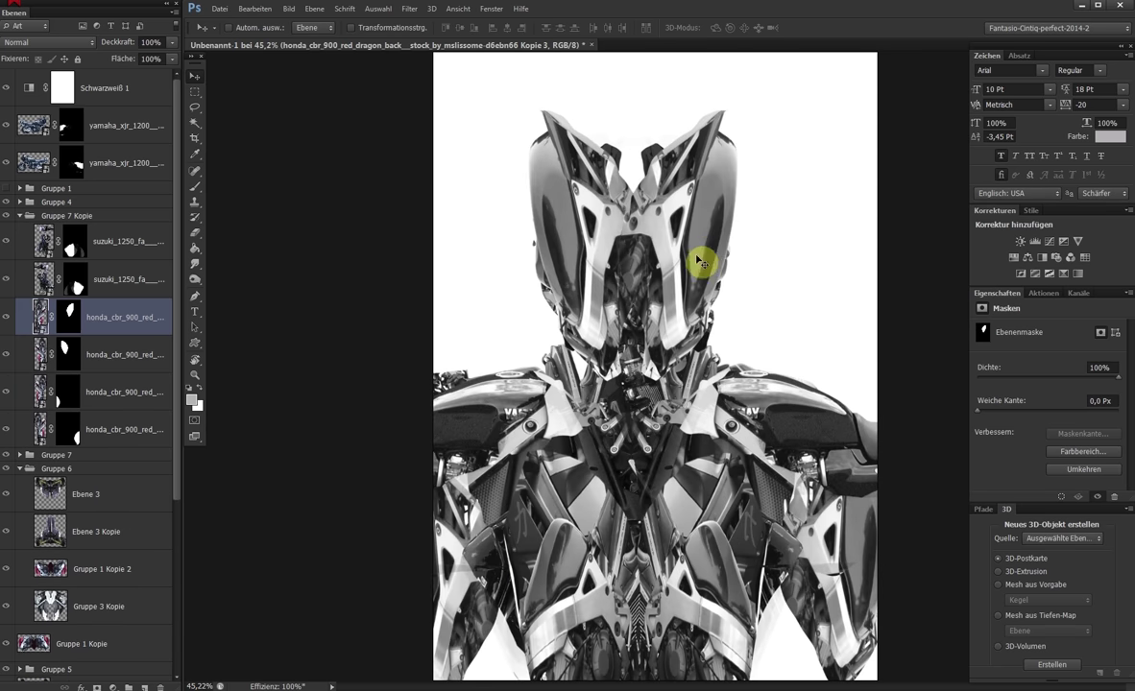
# Group two honda layers as Gruppe 8, add a white mask and brush on it in black
pyautogui.keyDown('shift'); pyautogui.click(125, 355); pyautogui.keyUp('shift')
pyautogui.hotkey('ctrl', 'g')
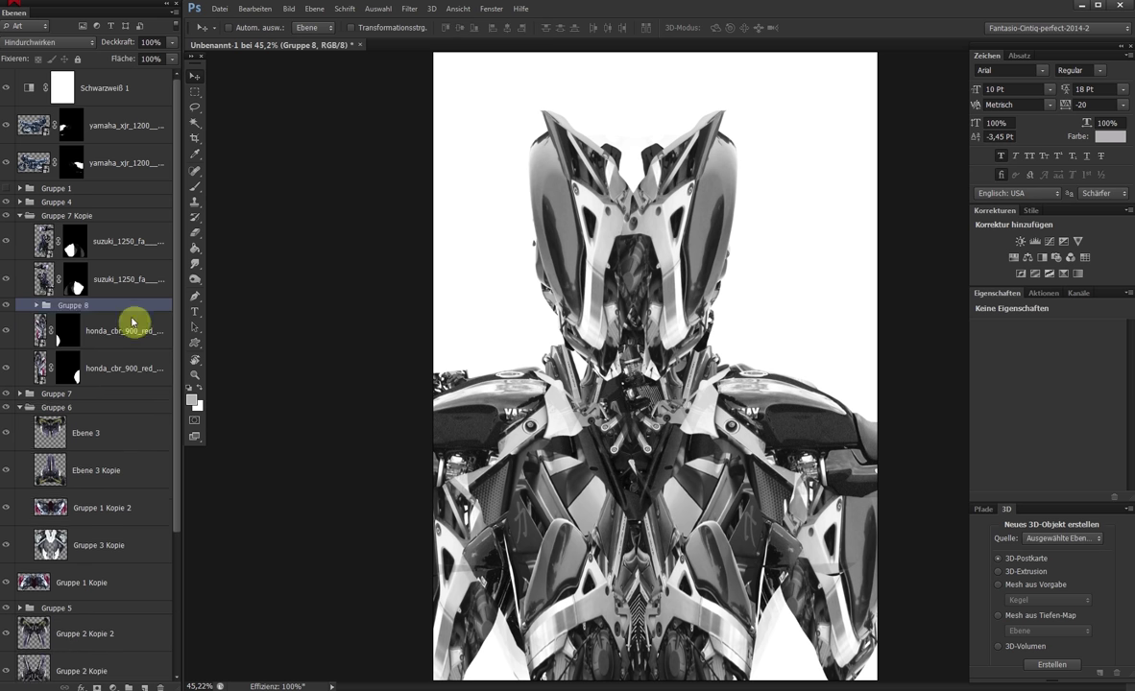
pyautogui.click(96, 688)
pyautogui.press('d')
pyautogui.press('b')
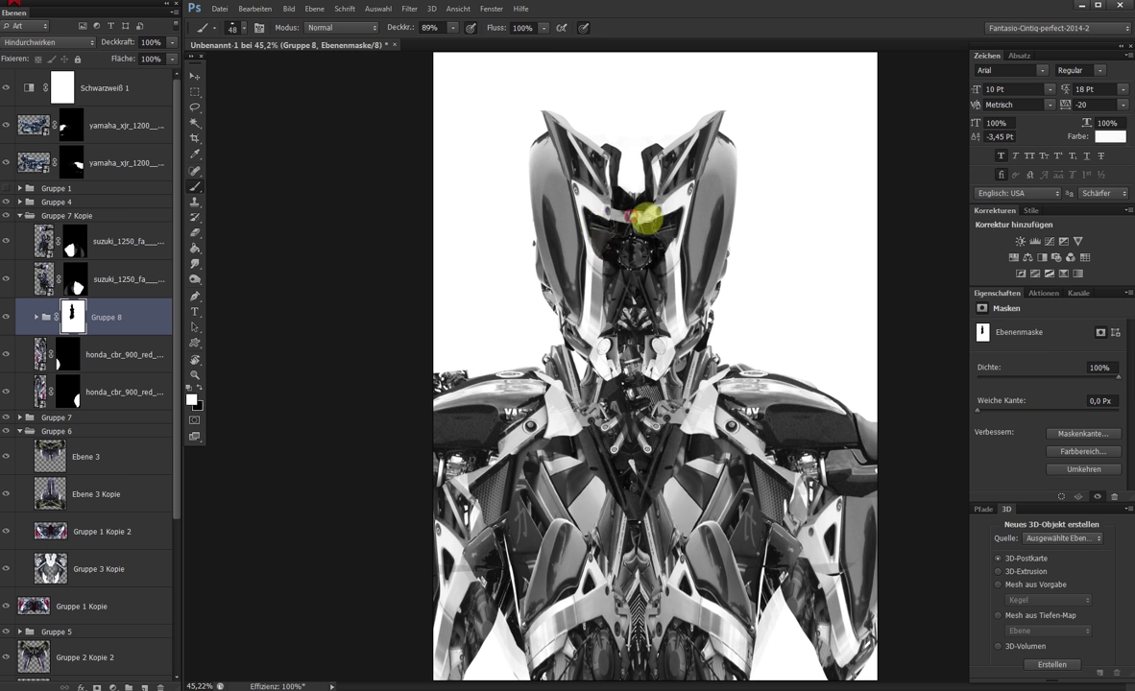
pyautogui.scroll(-2, 620, 221)
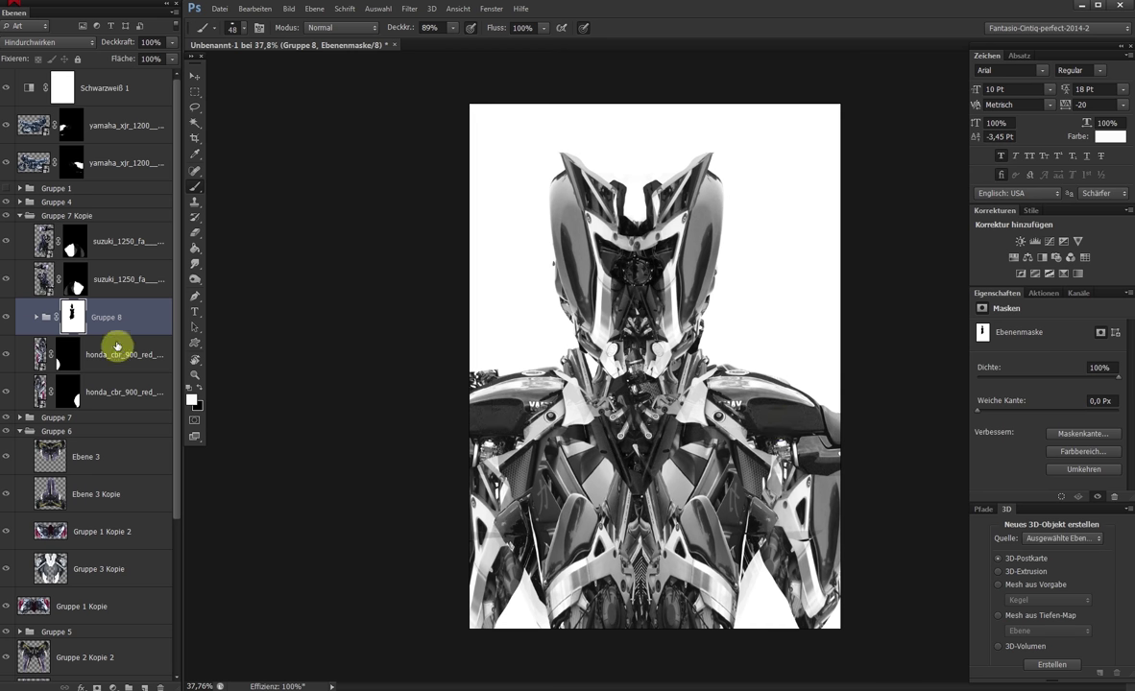
# Scale Gruppe 8 down to about 80%
pyautogui.hotkey('ctrl', 't')
pyautogui.moveTo(785, 425); pyautogui.dragTo(754, 382)
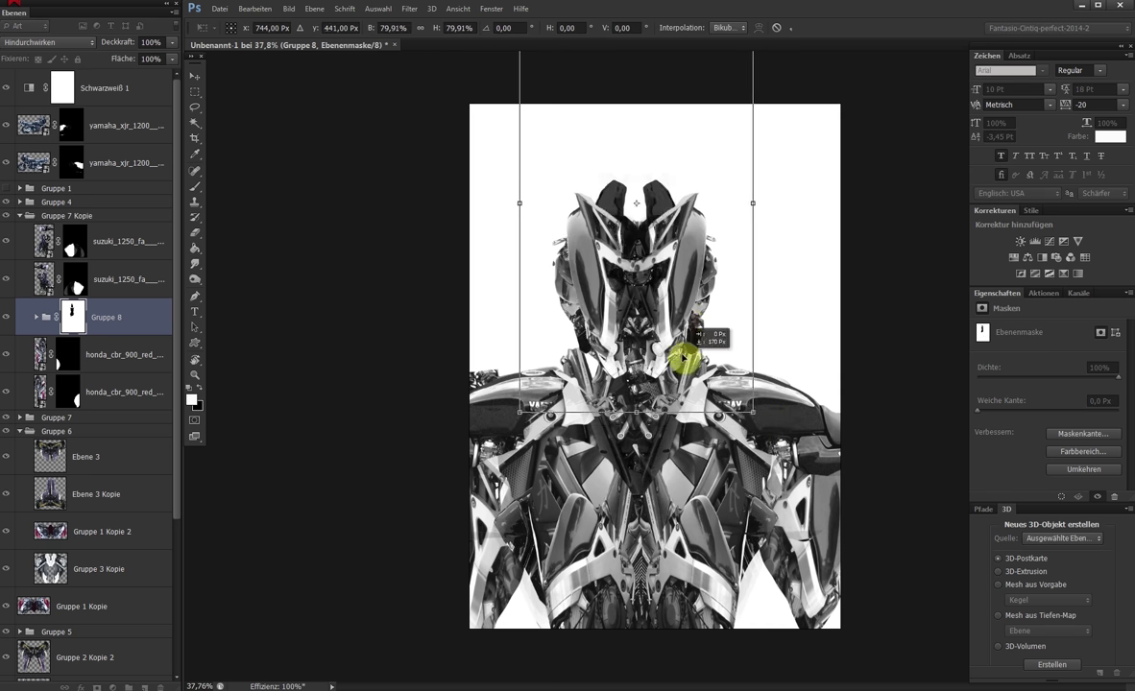
pyautogui.press('Return')
pyautogui.scroll(-3, 678, 242)
pyautogui.scroll(4, 678, 242)
# Expand Gruppe 8 and try rotating one honda piece, then cancel without changes
pyautogui.click(36, 317)
pyautogui.click(115, 354)
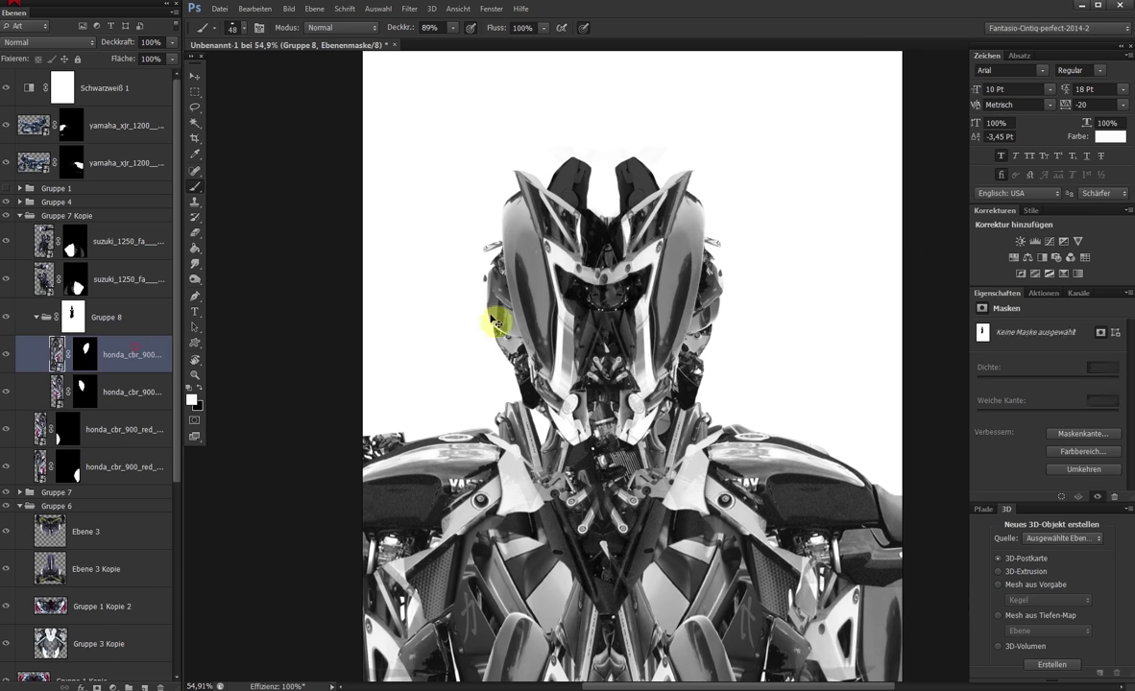
pyautogui.hotkey('ctrl', 't')
pyautogui.moveTo(717, 309); pyautogui.dragTo(720, 319)
pyautogui.press('Escape')
pyautogui.hotkey('ctrl', 't')
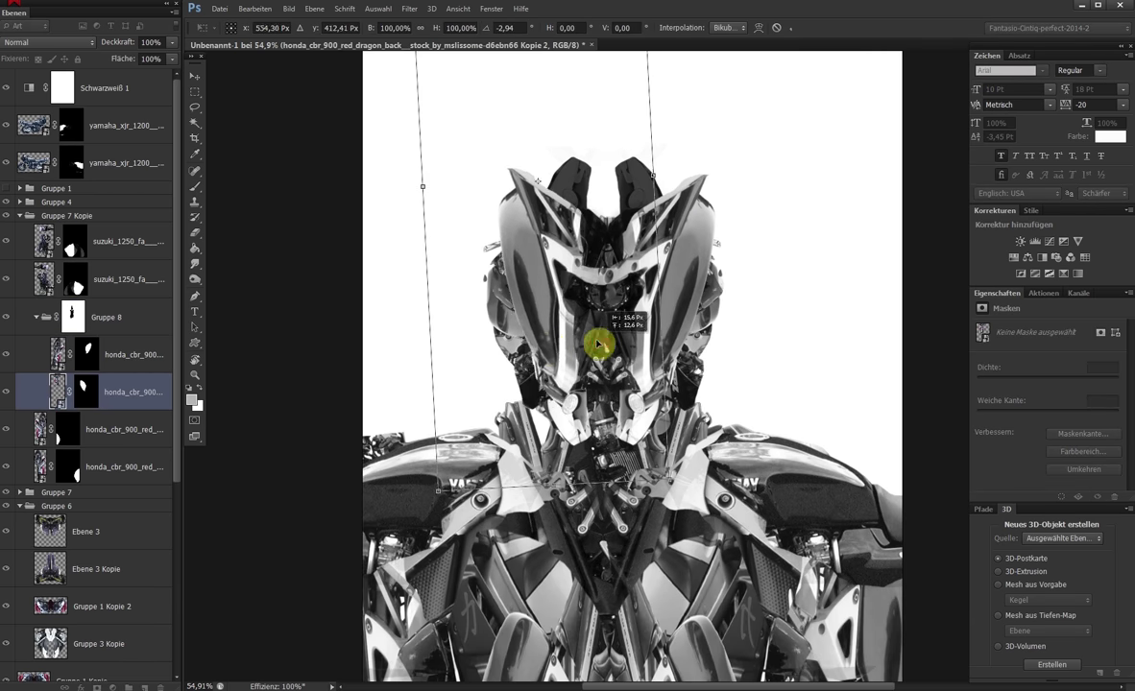
pyautogui.press('Return')
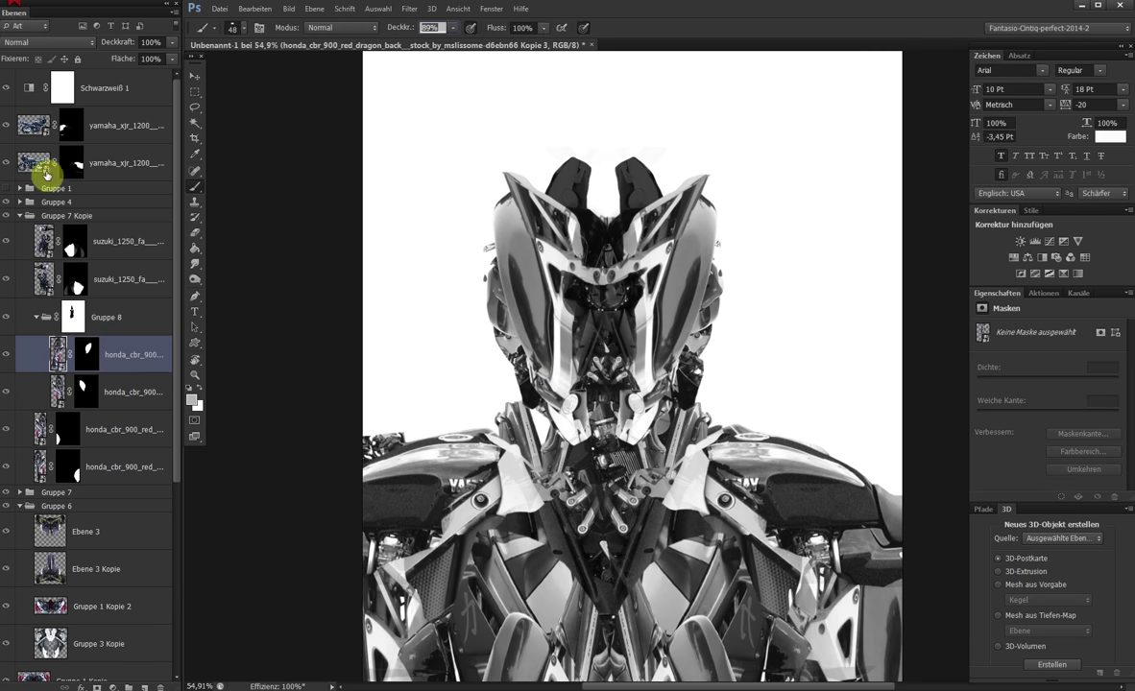
# Move the yamaha layer above Gruppe 8, rasterize it and drag the bike to the canvas top
pyautogui.moveTo(120, 163)
pyautogui.mouseDown()
pyautogui.moveTo(134, 171)
pyautogui.moveTo(114, 366)
pyautogui.moveTo(147, 349)
pyautogui.moveTo(144, 326)
pyautogui.mouseUp()
pyautogui.click(784, 400)
pyautogui.click(700, 273)
pyautogui.press('v')
pyautogui.moveTo(823, 532)
pyautogui.mouseDown()
pyautogui.moveTo(527, 246)
pyautogui.moveTo(688, 232)
pyautogui.mouseUp()
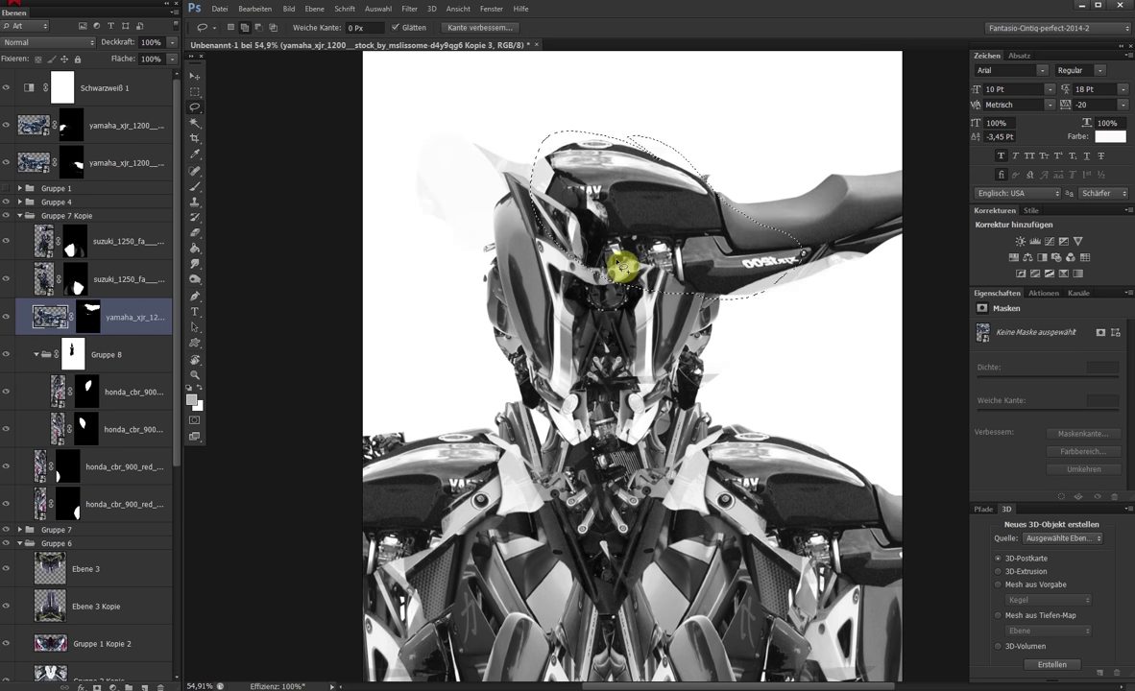
# Group the yamaha layer as Gruppe 9, duplicate it, and rotate the copy into a helmet shape
pyautogui.hotkey('ctrl', 'g')
pyautogui.hotkey('ctrl', 'e')
pyautogui.hotkey('ctrl', 'j')
pyautogui.hotkey('ctrl', 't')
pyautogui.moveTo(836, 249)
pyautogui.mouseDown()
pyautogui.moveTo(691, 255)
pyautogui.moveTo(595, 224)
pyautogui.mouseUp()
pyautogui.press('Return')
pyautogui.press('v')
pyautogui.moveTo(689, 260)
pyautogui.mouseDown()
pyautogui.moveTo(711, 240)
pyautogui.moveTo(370, 101)
pyautogui.moveTo(481, 106)
pyautogui.mouseUp()
# Flip the helmet piece upside down on the head and drag a copy of Ebene 3 upward
pyautogui.hotkey('ctrl', 't')
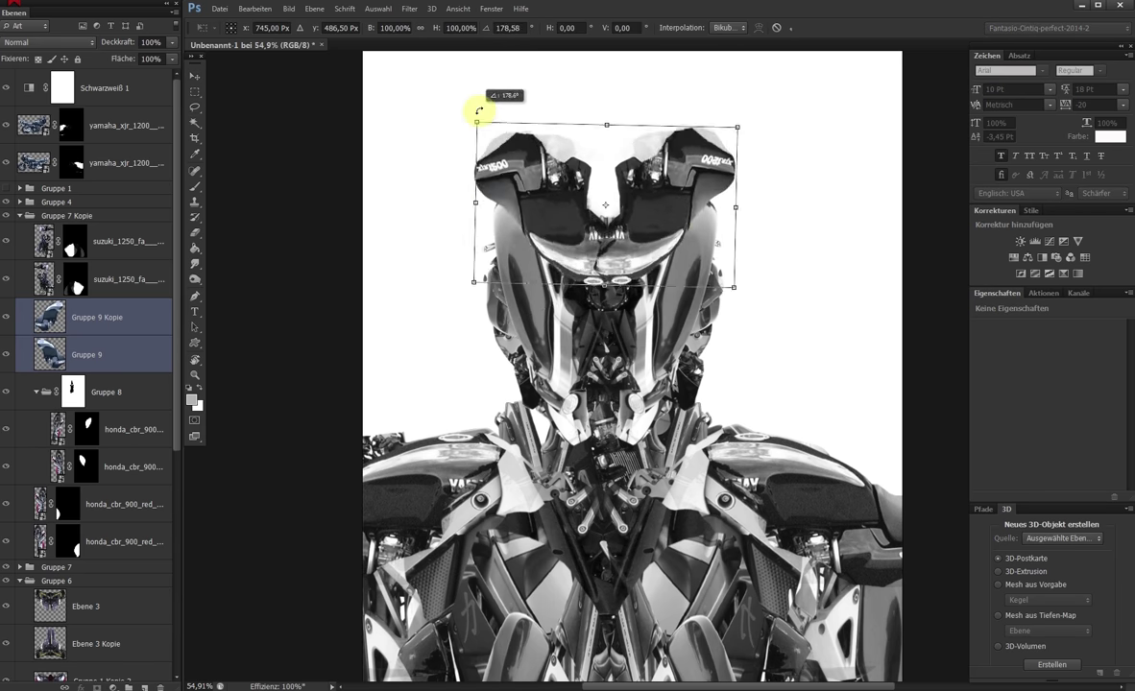
pyautogui.moveTo(711, 211); pyautogui.dragTo(712, 329)
pyautogui.scroll(-5, 723, 305)
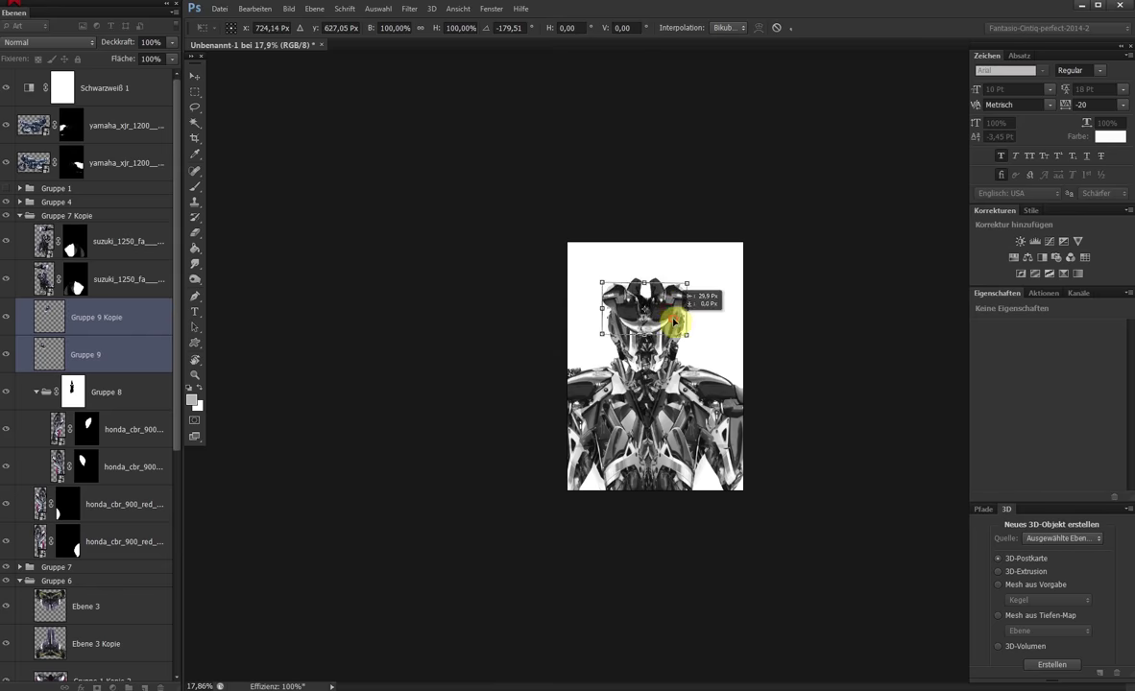
pyautogui.scroll(5, 670, 268)
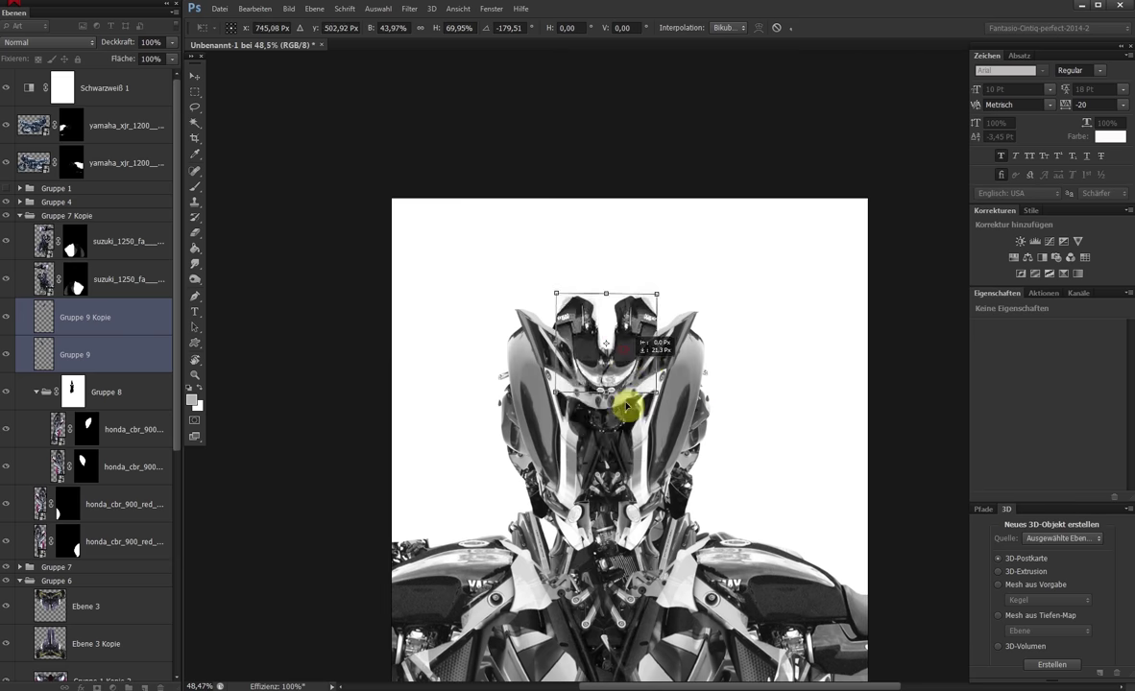
pyautogui.press('Return')
pyautogui.click(101, 538)
pyautogui.moveTo(675, 267); pyautogui.dragTo(679, 396)
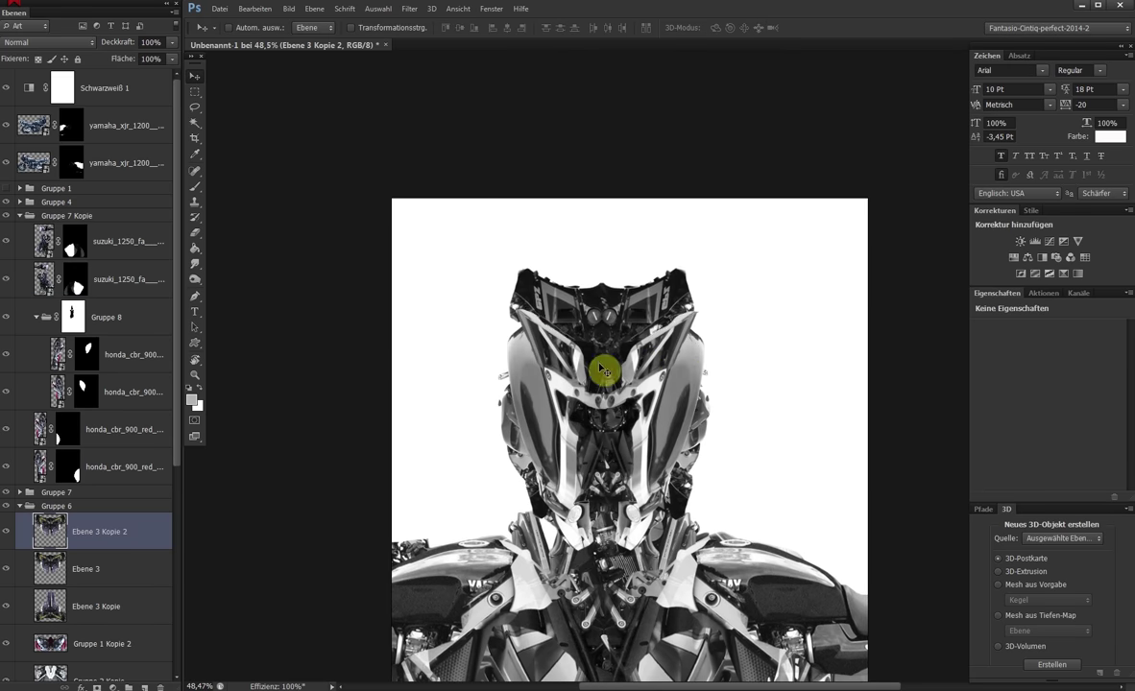
# Rotate the Ebene 3 copy, duplicate it and shift the copies into place on the head
pyautogui.hotkey('ctrl', 't')
pyautogui.moveTo(816, 288); pyautogui.dragTo(836, 362)
pyautogui.press('Return')
pyautogui.moveTo(779, 401); pyautogui.dragTo(620, 336)
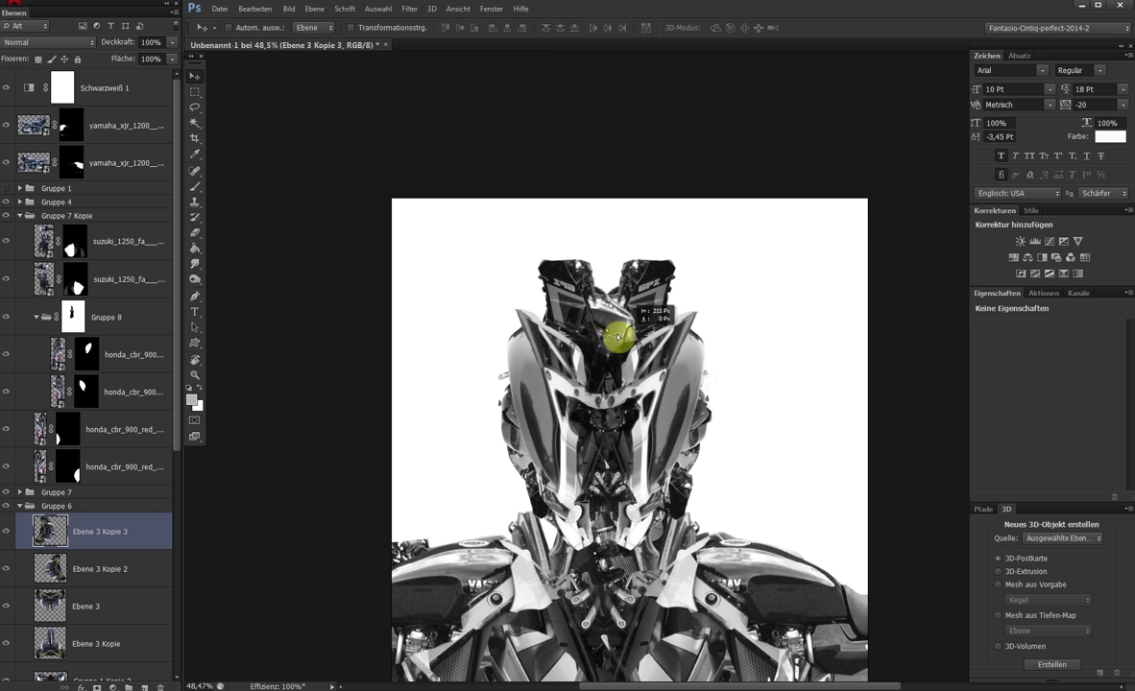
pyautogui.moveTo(621, 388); pyautogui.dragTo(693, 388)
# Stretch and flip Ebene 3 Kopie 2 and Kopie 3 together, then lower the head 60 px
pyautogui.hotkey('alt', 'shift', ']')
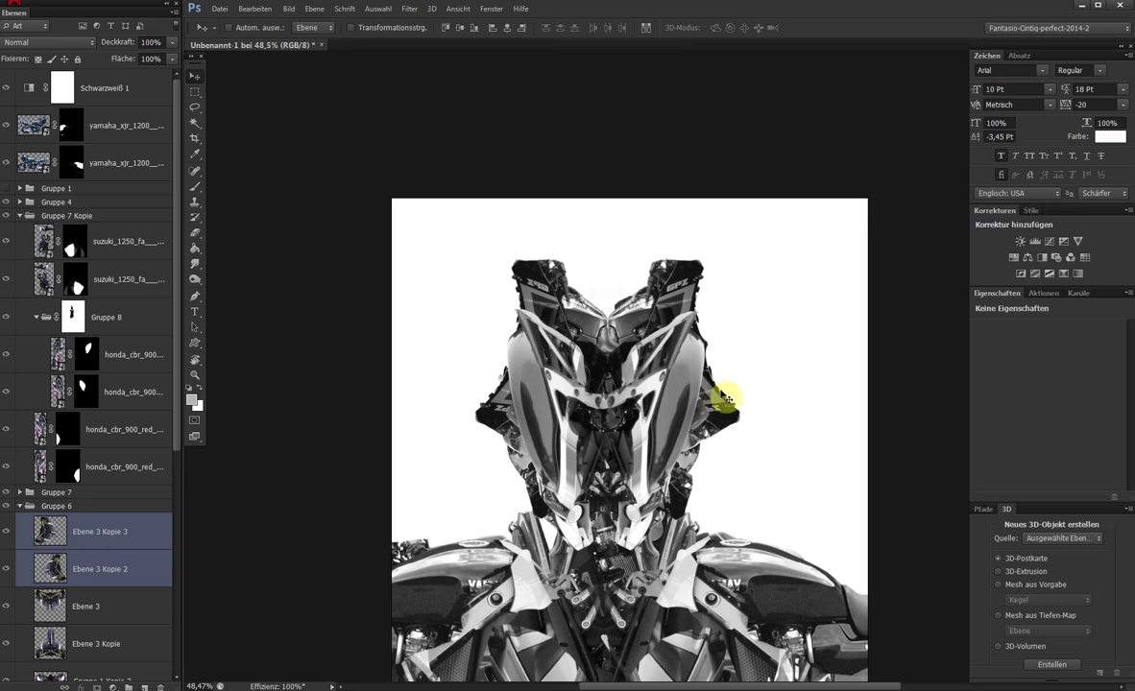
pyautogui.scroll(-3, 735, 346)
pyautogui.hotkey('ctrl', 't')
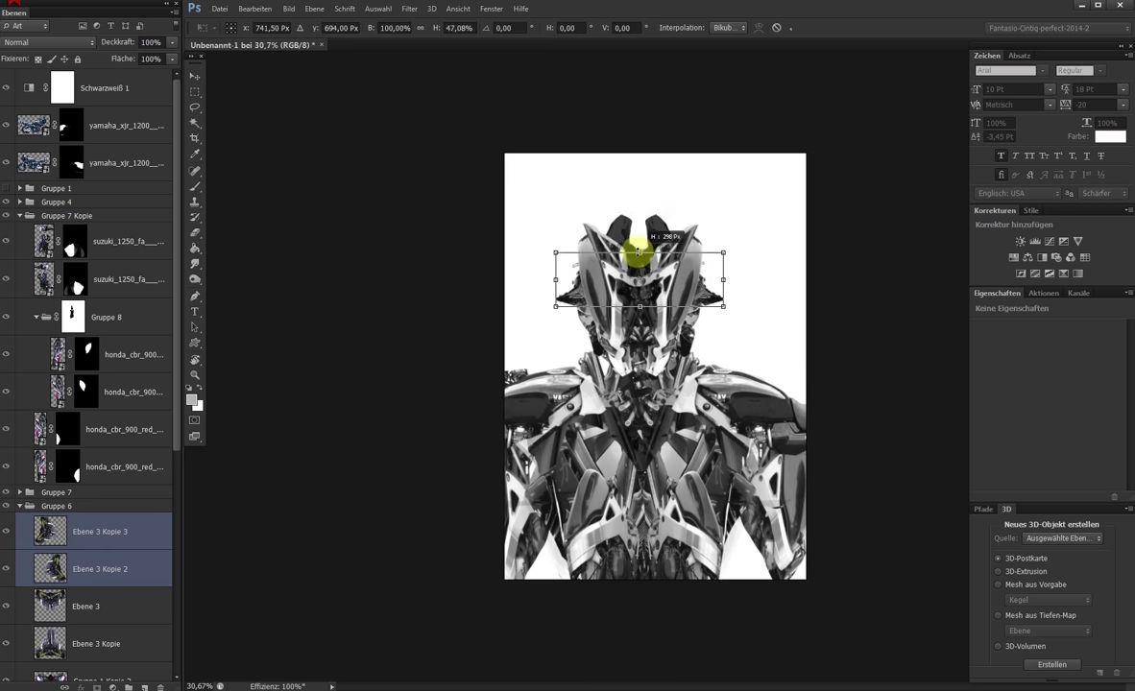
pyautogui.moveTo(638, 252); pyautogui.dragTo(640, 342)
pyautogui.moveTo(732, 241)
pyautogui.mouseDown()
pyautogui.moveTo(766, 392)
pyautogui.moveTo(633, 341)
pyautogui.mouseUp()
pyautogui.moveTo(671, 278); pyautogui.dragTo(658, 327)
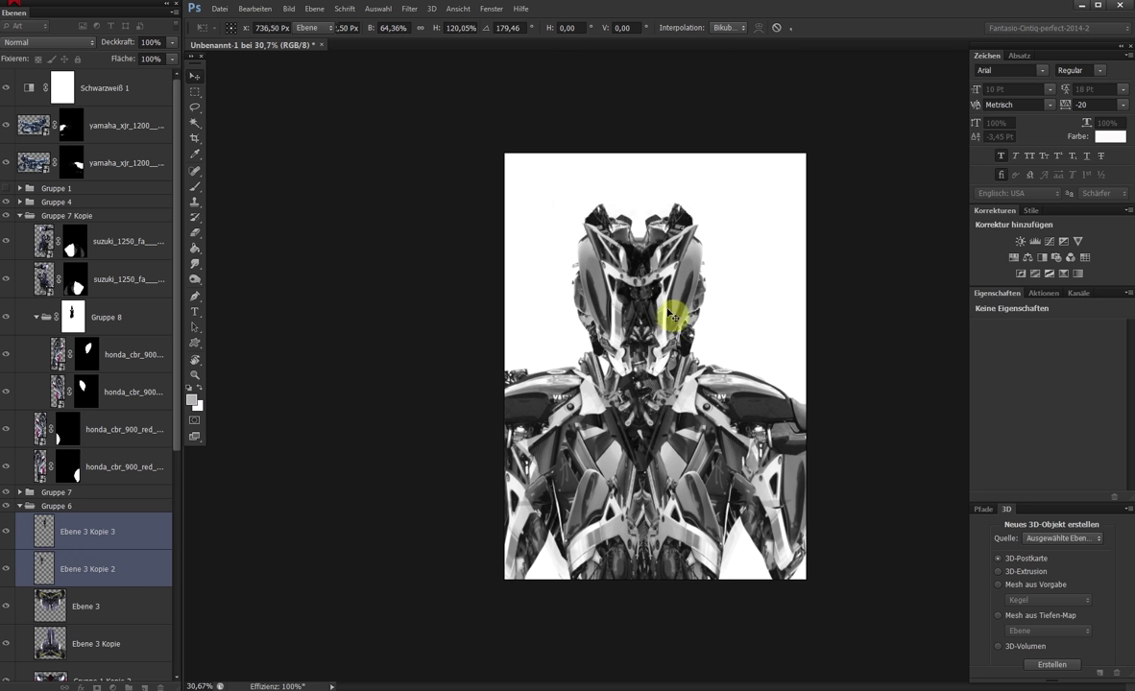
pyautogui.press('Return')
pyautogui.click(22, 506)
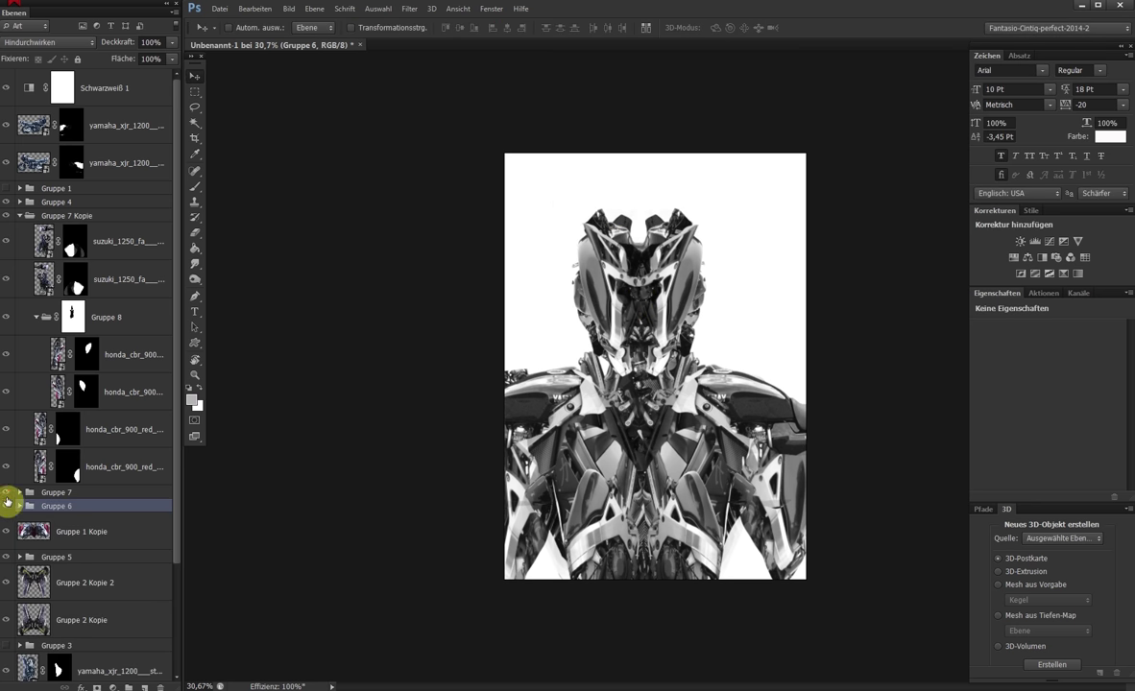
pyautogui.moveTo(681, 270); pyautogui.dragTo(631, 376)
# Group the robot layers as Gruppe 9 and enlarge the group to about 125%
pyautogui.hotkey('ctrl', 'alt', 'a')
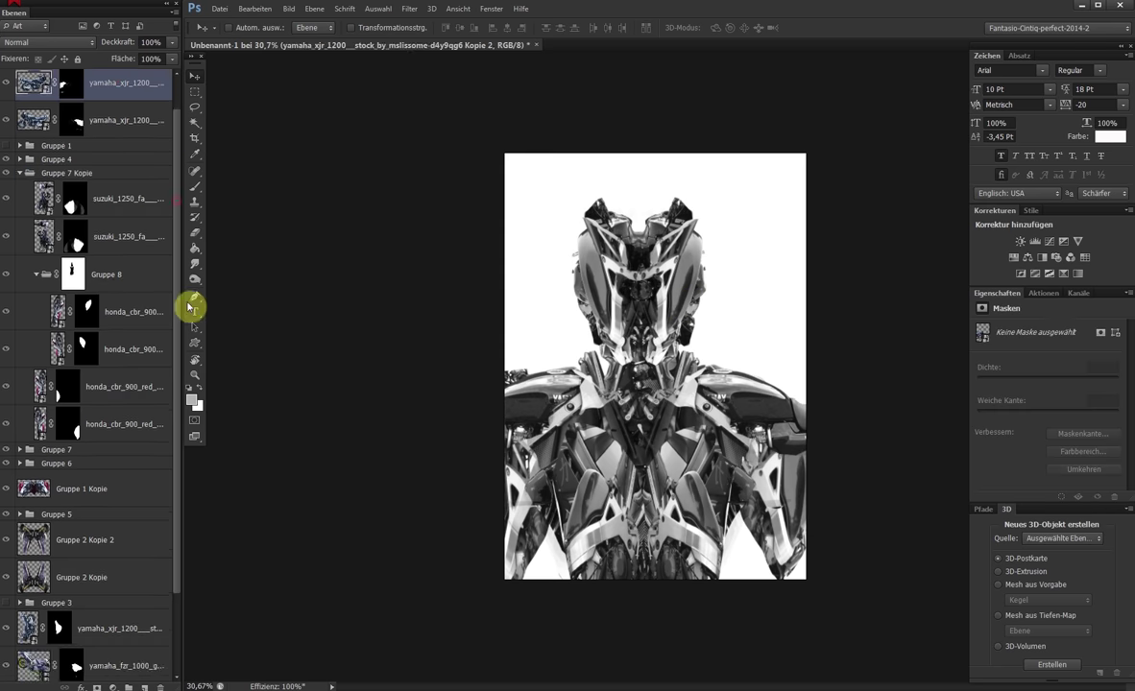
pyautogui.hotkey('ctrl', 'g')
pyautogui.hotkey('ctrl', 't')
pyautogui.hotkey('ctrl', '0')
pyautogui.moveTo(763, 264); pyautogui.dragTo(803, 223)
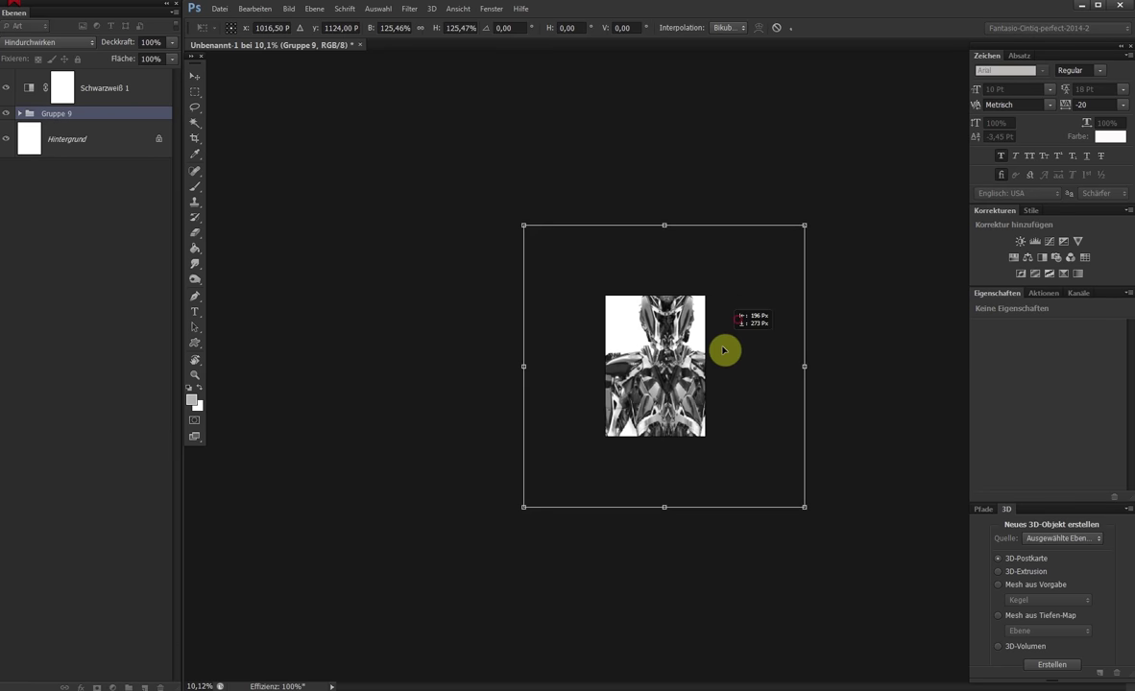
pyautogui.moveTo(724, 347); pyautogui.dragTo(734, 354)
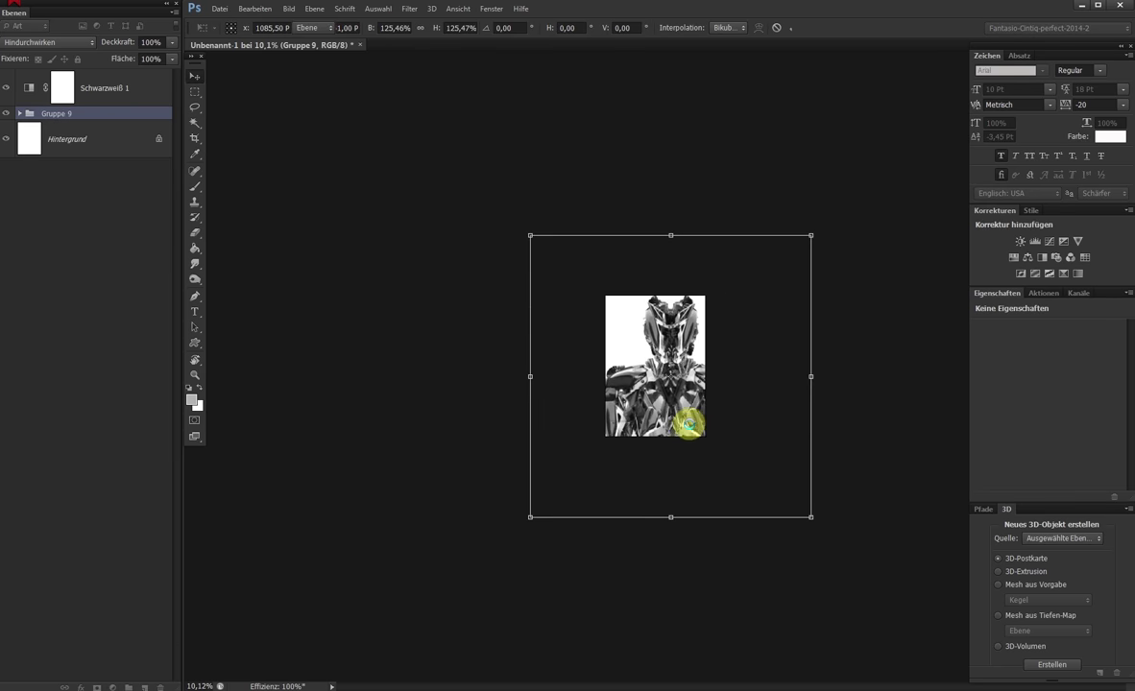
pyautogui.press('Return')
pyautogui.hotkey('ctrl', '0')
pyautogui.click(19, 113)
pyautogui.scroll(-3, 9, 458)
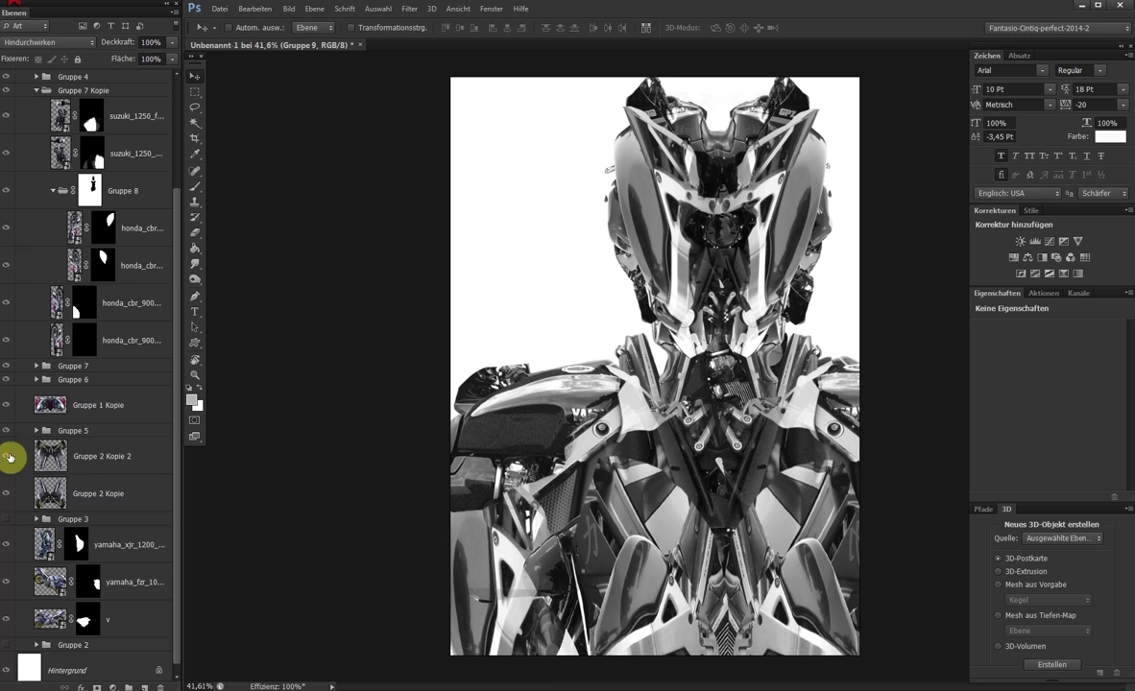
pyautogui.scroll(-1, 7, 579)
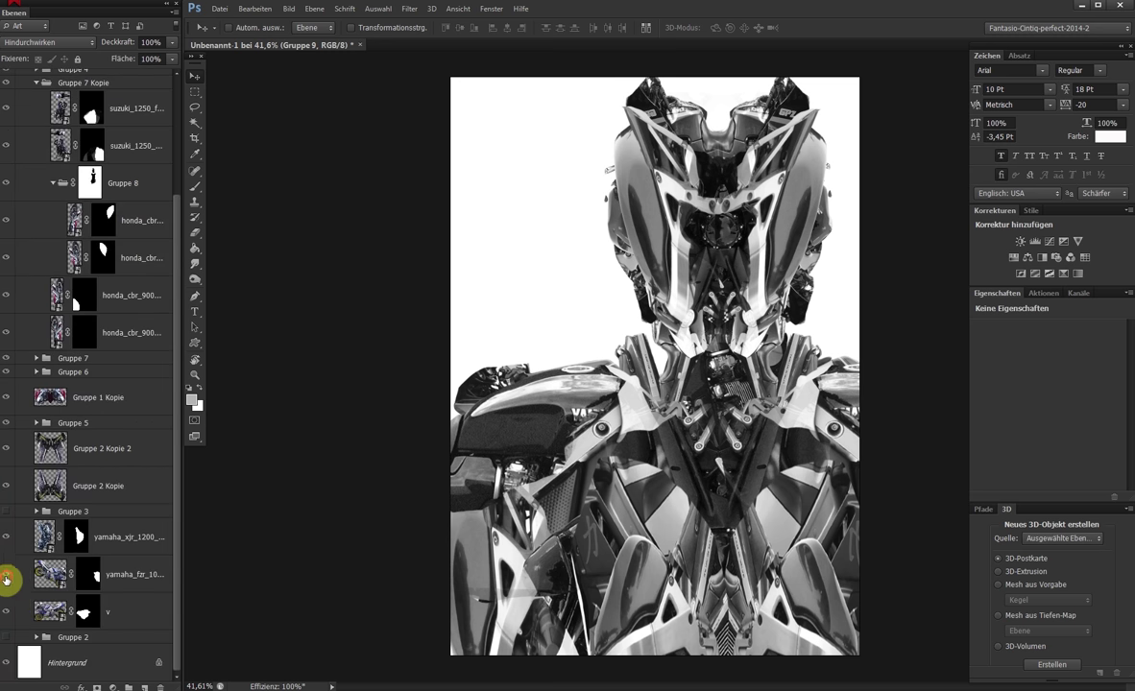
# Move and rotate layer v's Yamaha tank onto the left shoulder
pyautogui.click(50, 612)
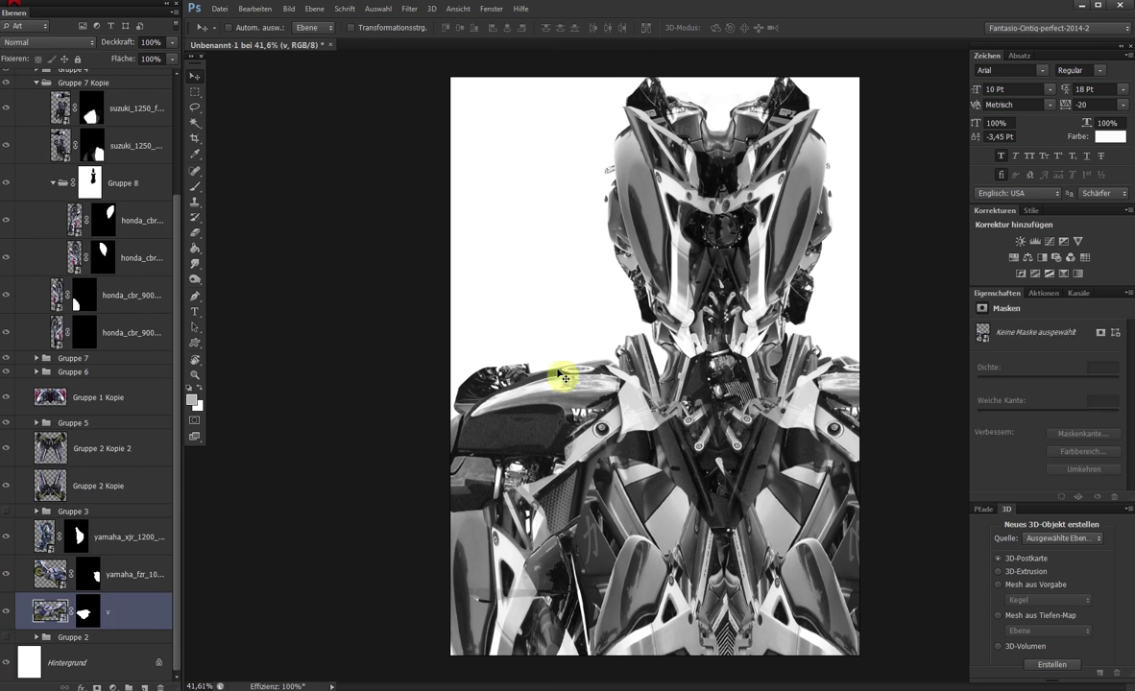
pyautogui.hotkey('ctrl', 't')
pyautogui.moveTo(518, 384); pyautogui.dragTo(559, 418)
pyautogui.moveTo(614, 240); pyautogui.dragTo(586, 222)
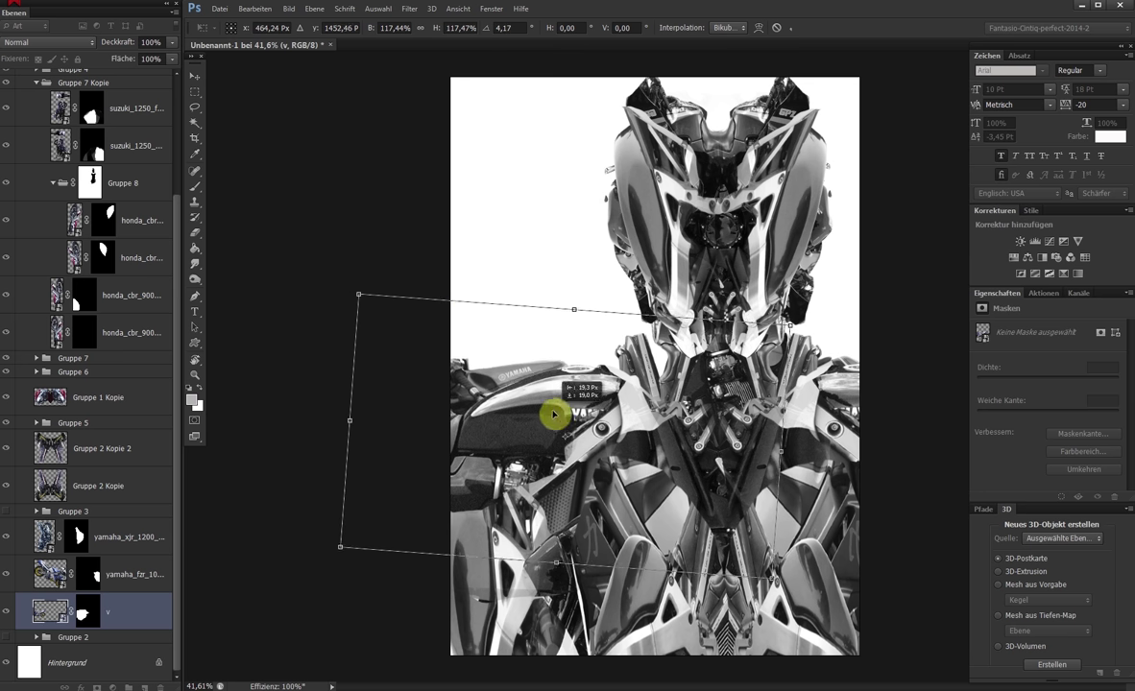
pyautogui.press('Return')
# Brush on layer v's mask, then shift the honda part sideways
pyautogui.click(88, 612)
pyautogui.press('b')
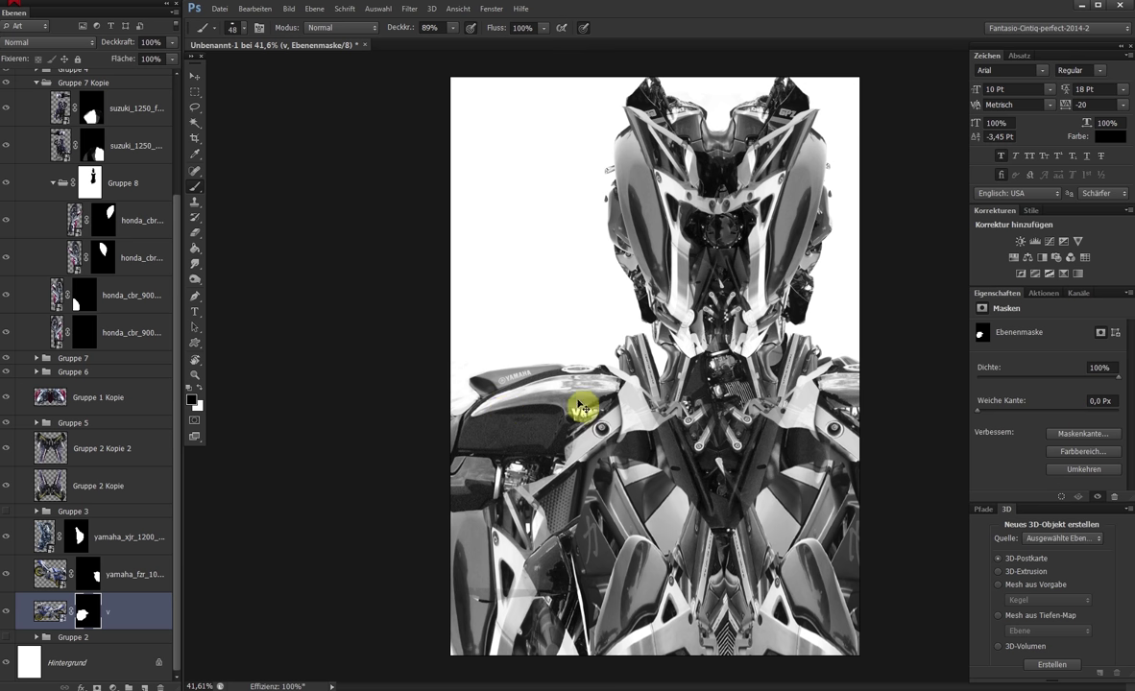
pyautogui.press('v')
pyautogui.moveTo(450, 599)
pyautogui.mouseDown()
pyautogui.moveTo(468, 601)
pyautogui.moveTo(484, 636)
pyautogui.mouseUp()
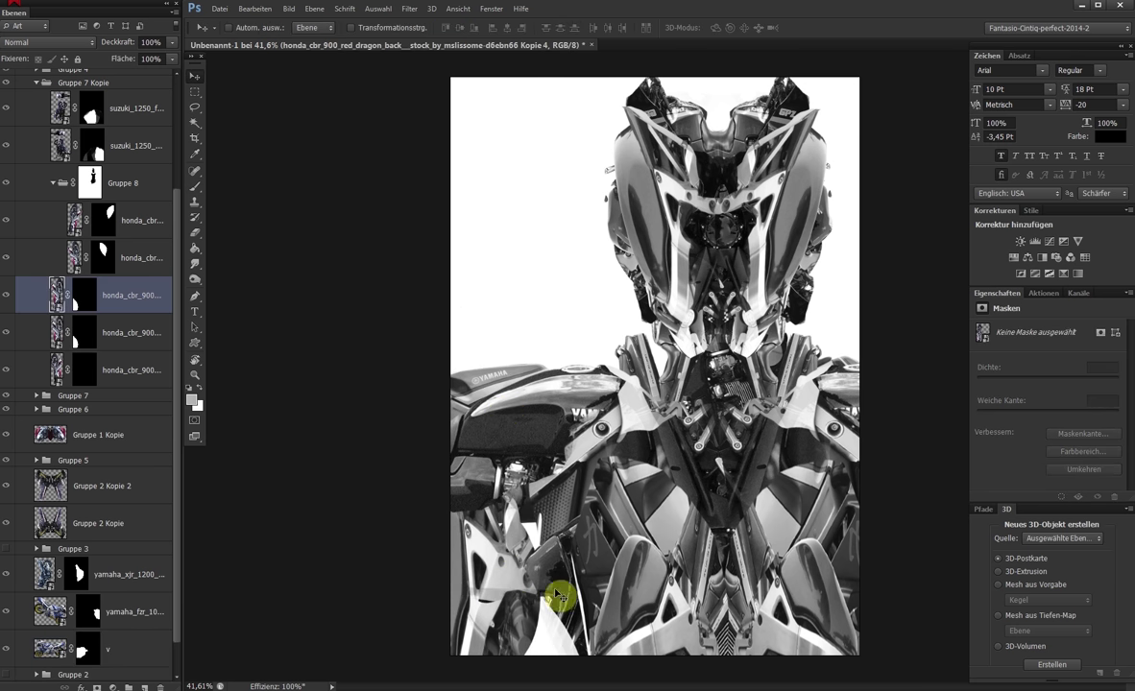
# Duplicate the honda part toward the upper left and target its mask for painting
pyautogui.moveTo(549, 657); pyautogui.dragTo(747, 190)
pyautogui.scroll(-2, 557, 240)
pyautogui.moveTo(557, 240)
pyautogui.mouseDown()
pyautogui.moveTo(560, 325)
pyautogui.moveTo(506, 272)
pyautogui.mouseUp()
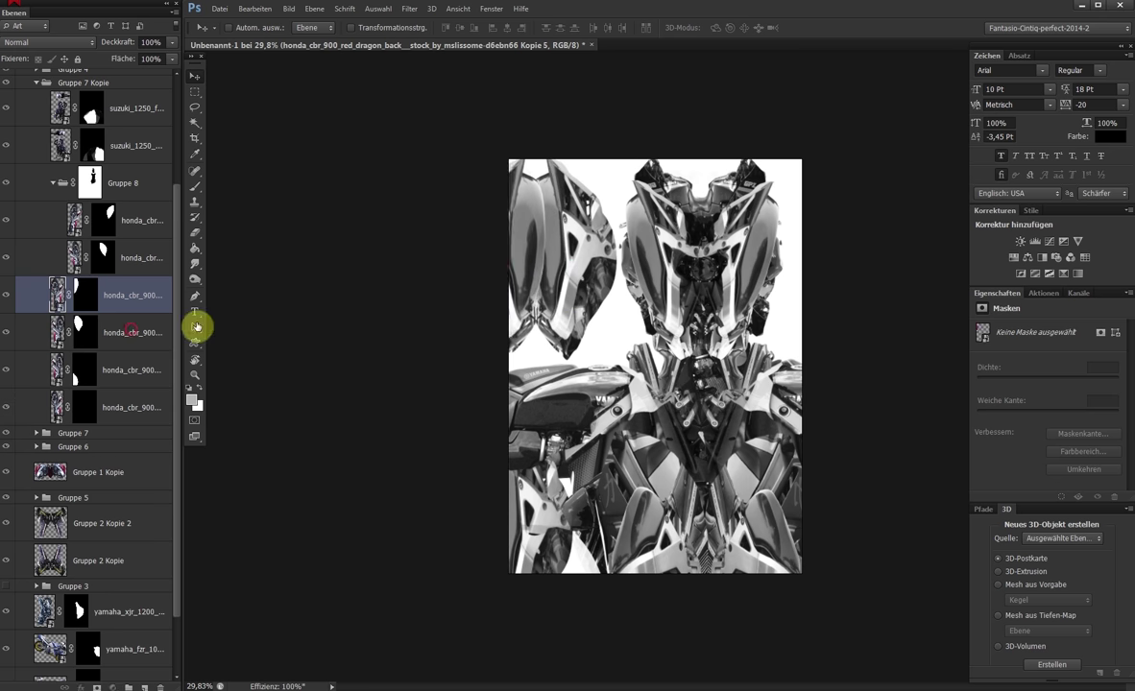
pyautogui.hotkey('ctrl', 'z')
pyautogui.click(86, 295)
pyautogui.press('b')
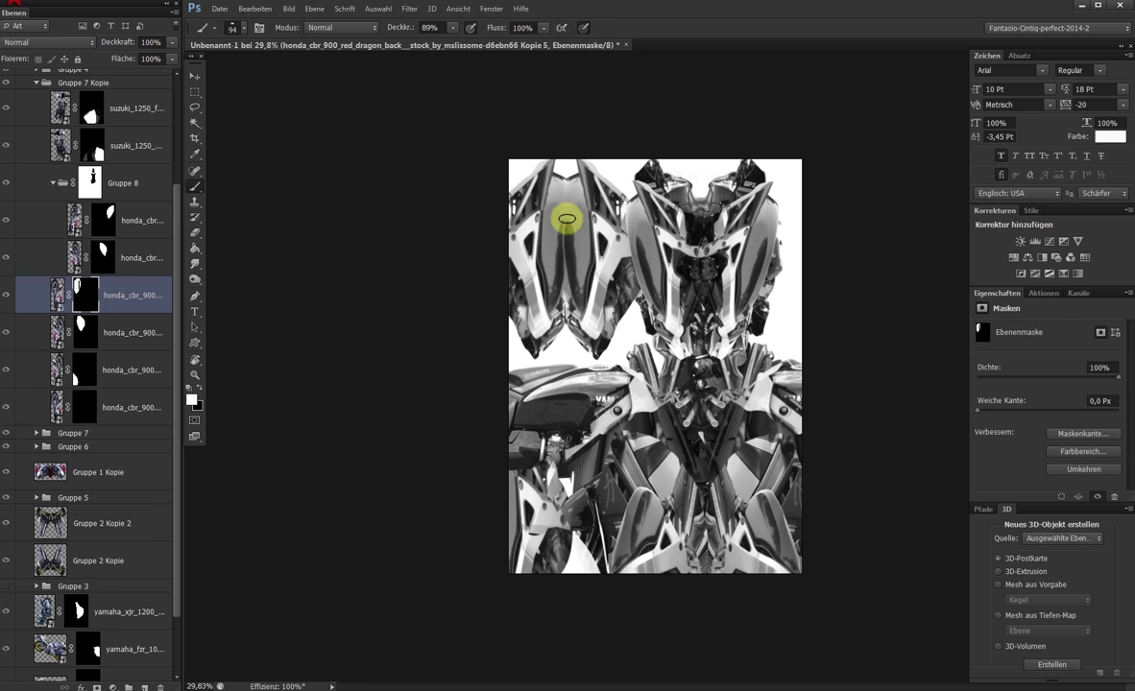
# Group the honda layers as Gruppe 10, shift it right, and move it above Gruppe 1
pyautogui.hotkey('ctrl', 'g')
pyautogui.hotkey('ctrl', 't')
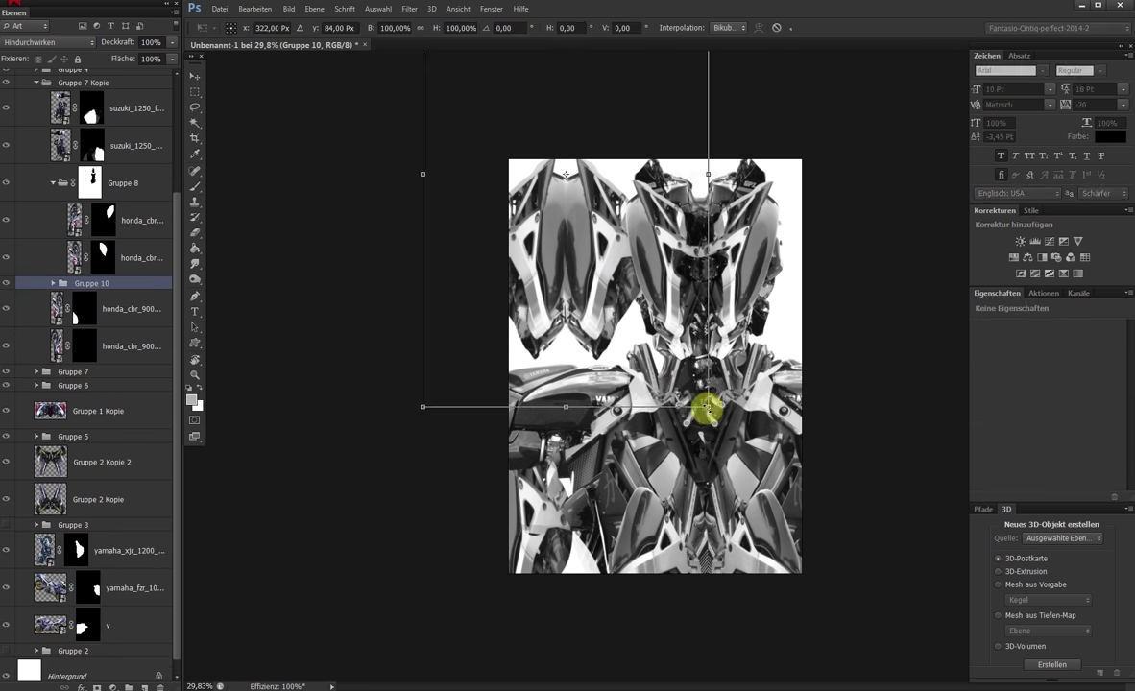
pyautogui.moveTo(689, 405); pyautogui.dragTo(747, 355)
pyautogui.press('Return')
pyautogui.moveTo(91, 295); pyautogui.dragTo(129, 142)
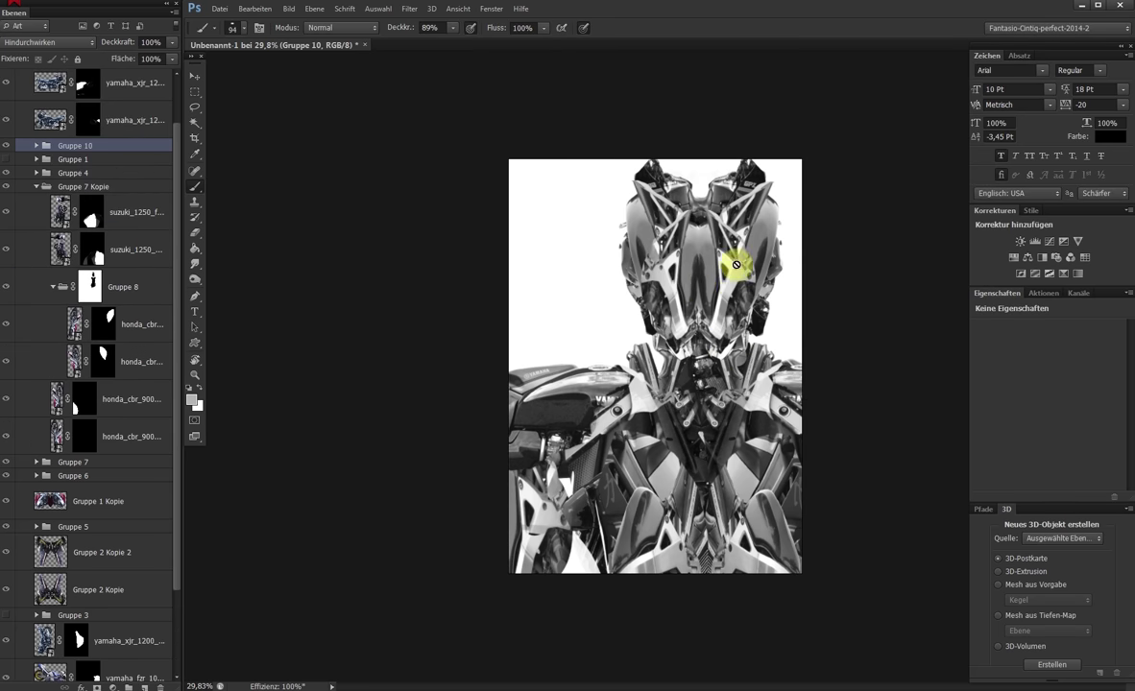
pyautogui.press('v')
pyautogui.moveTo(726, 273); pyautogui.dragTo(725, 328)
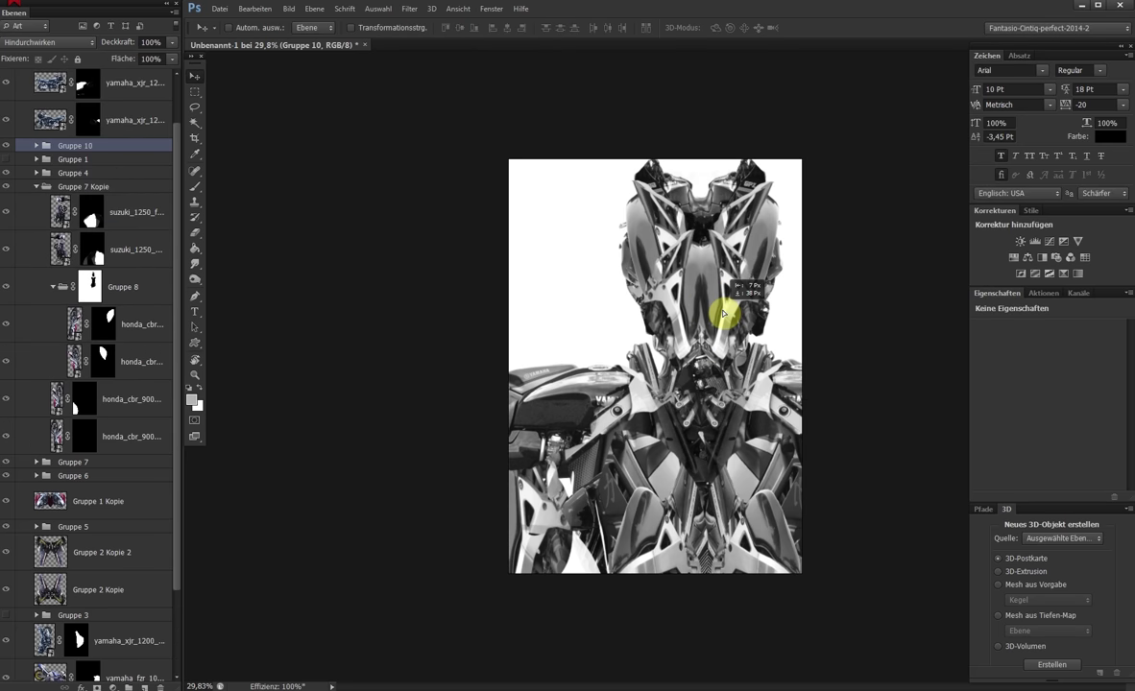
# Try a white mask on Gruppe 10, then delete the mask without applying it
pyautogui.click(96, 687)
pyautogui.press('b')
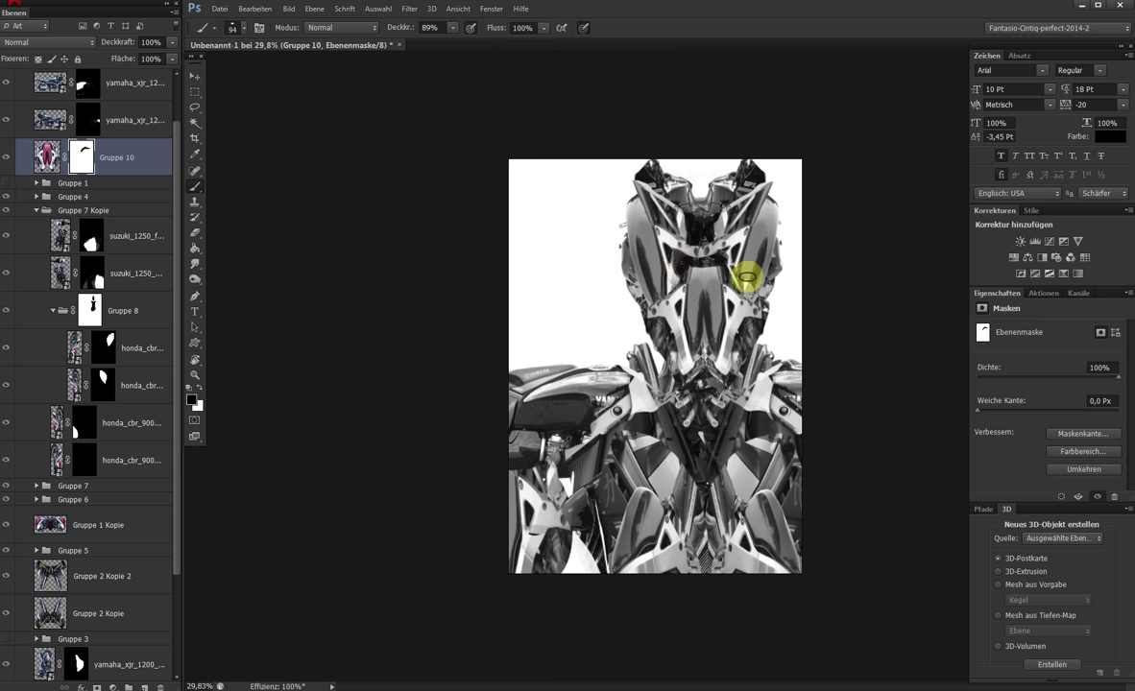
pyautogui.moveTo(733, 261)
pyautogui.mouseDown()
pyautogui.moveTo(583, 271)
pyautogui.moveTo(550, 301)
pyautogui.mouseUp()
pyautogui.press('Escape')
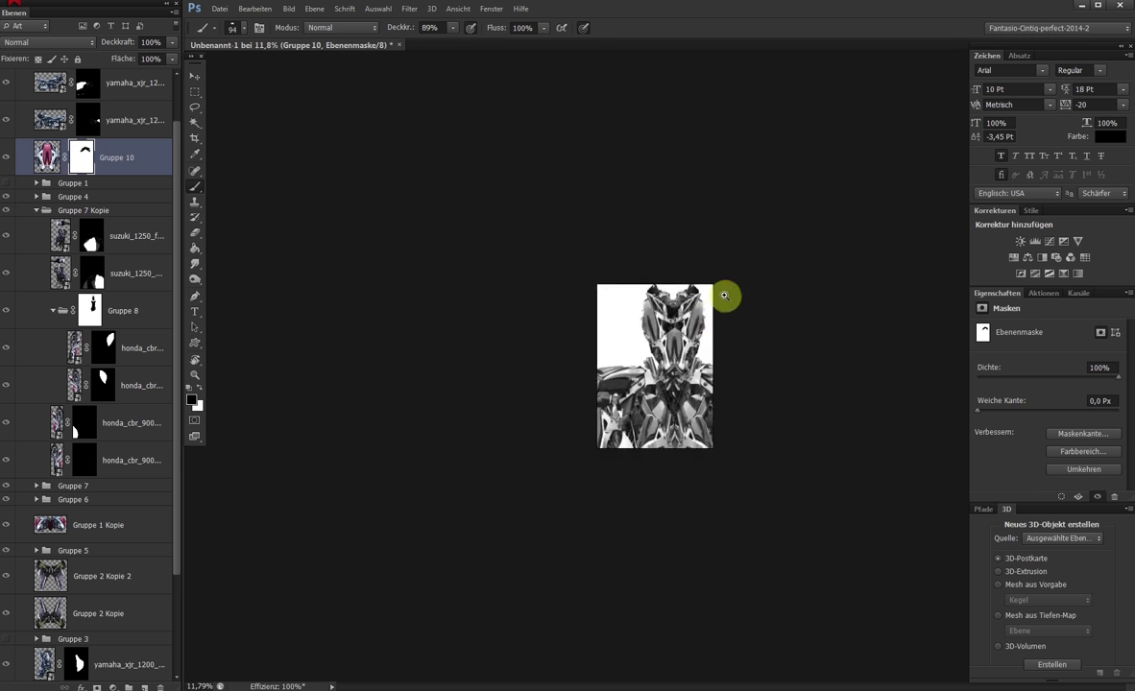
pyautogui.moveTo(160, 662); pyautogui.dragTo(160, 687)
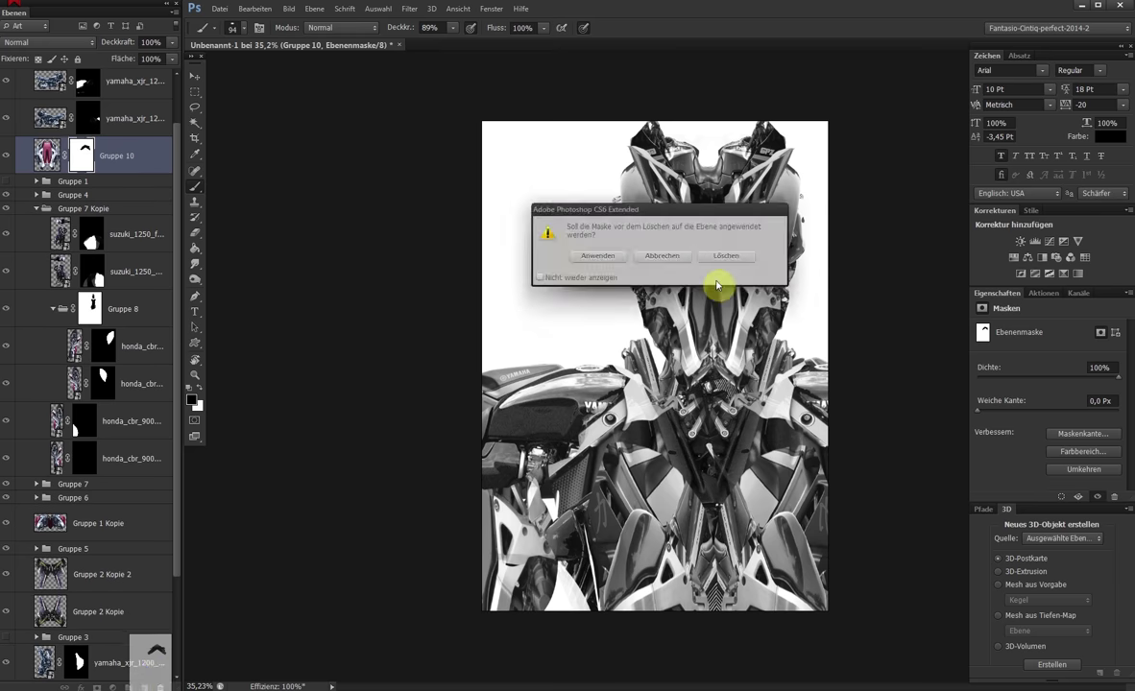
pyautogui.click(652, 253)
pyautogui.moveTo(732, 288)
pyautogui.mouseDown()
pyautogui.moveTo(730, 236)
pyautogui.moveTo(742, 342)
pyautogui.mouseUp()
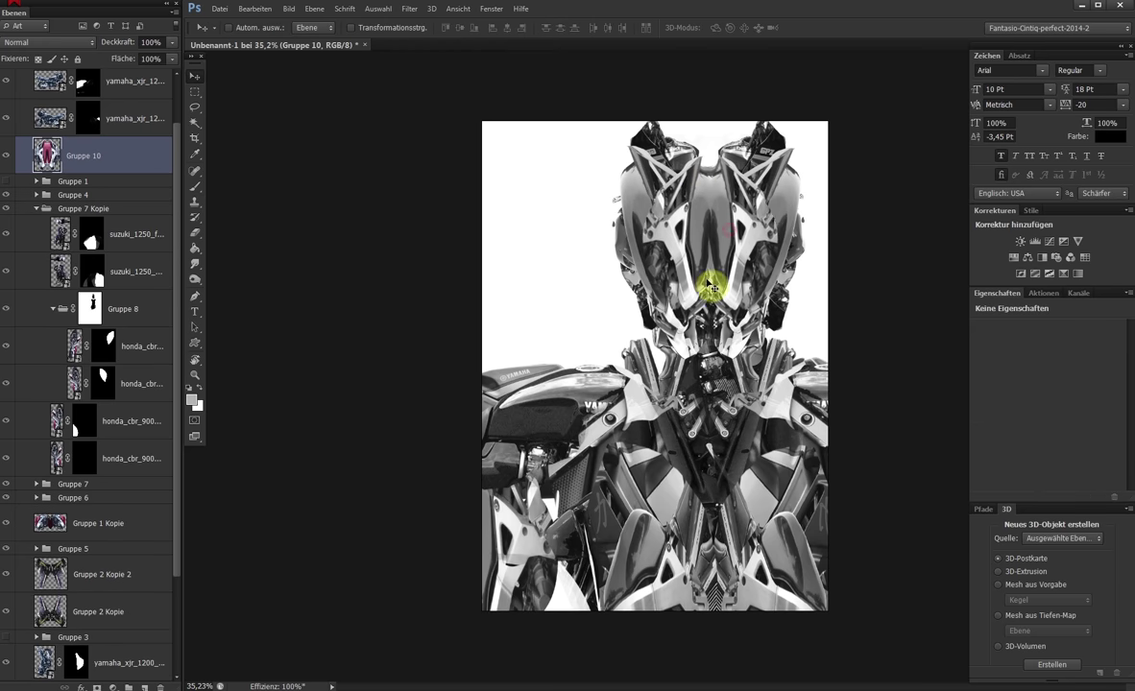
# Duplicate Gruppe 10 and rotate the copy about 180° over the head
pyautogui.hotkey('ctrl', 'j')
pyautogui.hotkey('ctrl', 't')
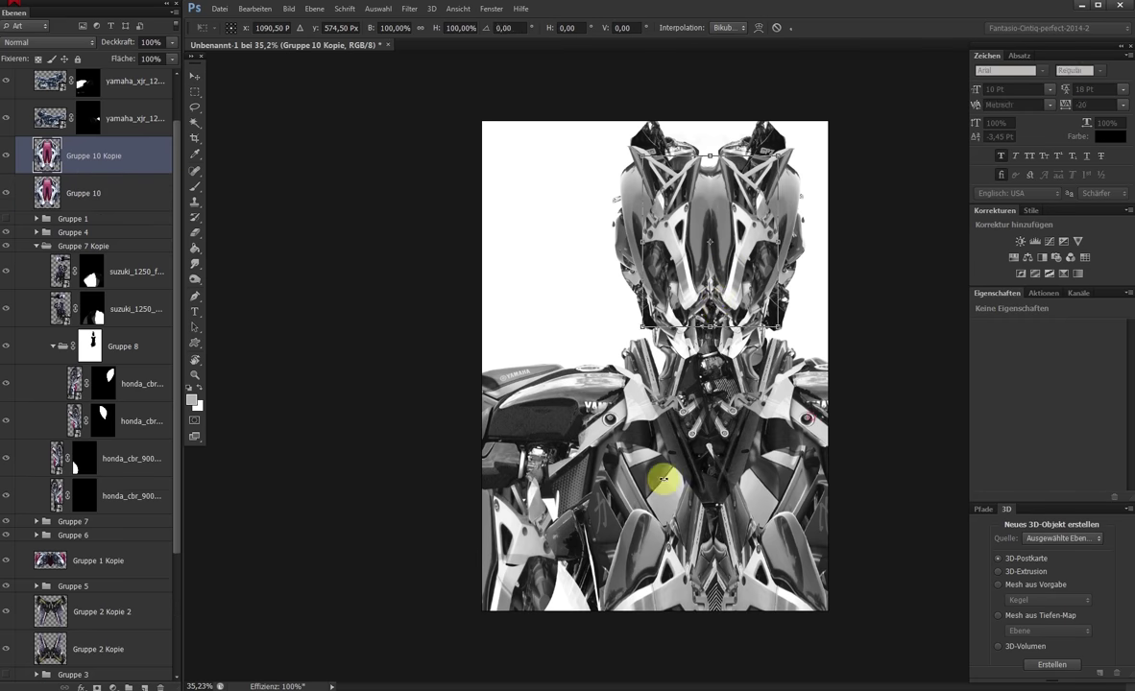
pyautogui.moveTo(664, 473)
pyautogui.mouseDown()
pyautogui.moveTo(727, 284)
pyautogui.moveTo(723, 239)
pyautogui.mouseUp()
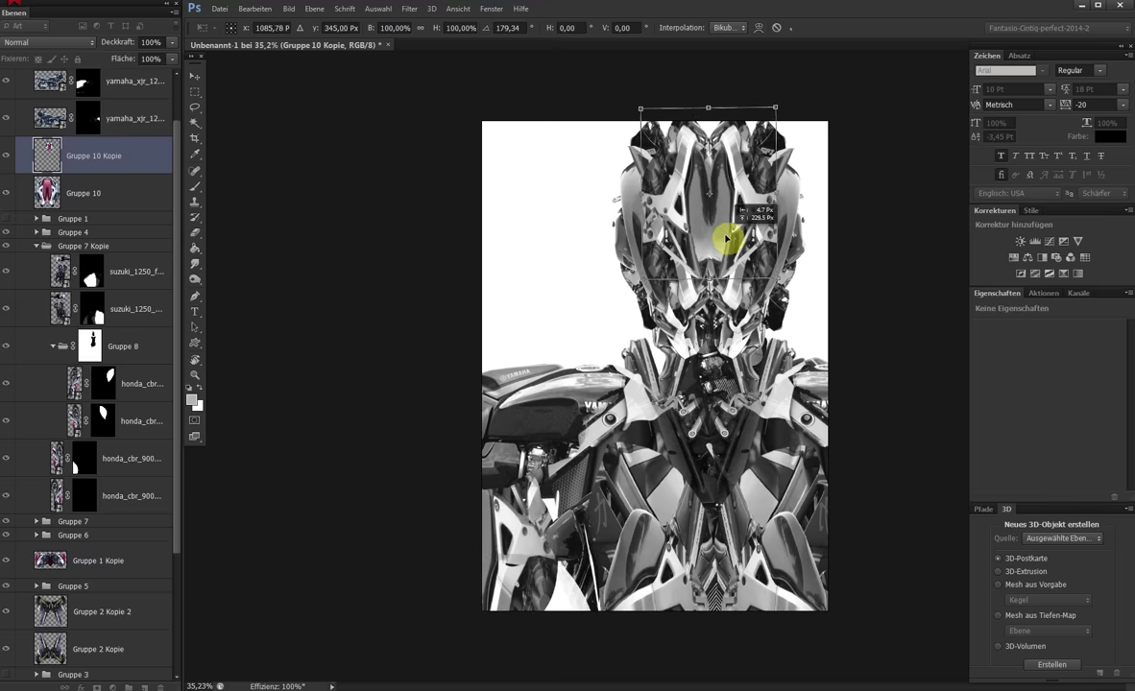
pyautogui.press('Return')
# On Hintergrund, choose a gradient preset with Dunklere Farbe blending and drag a gradient
pyautogui.keyDown('ctrl'); pyautogui.click(500, 327); pyautogui.keyUp('ctrl')
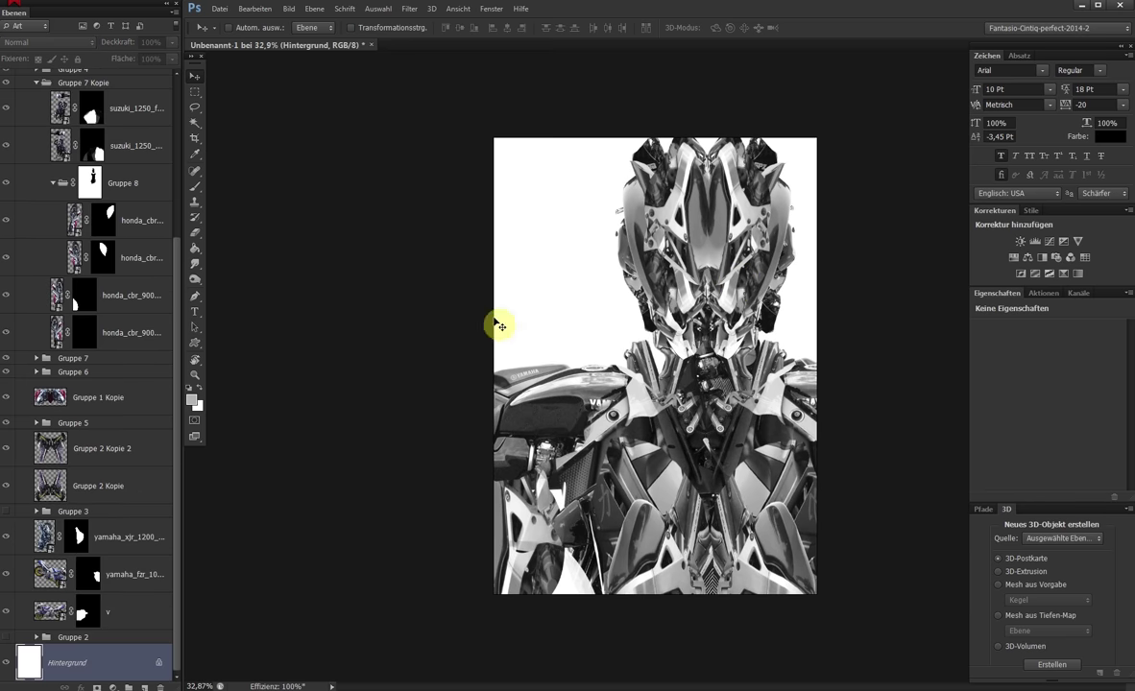
pyautogui.click(278, 30)
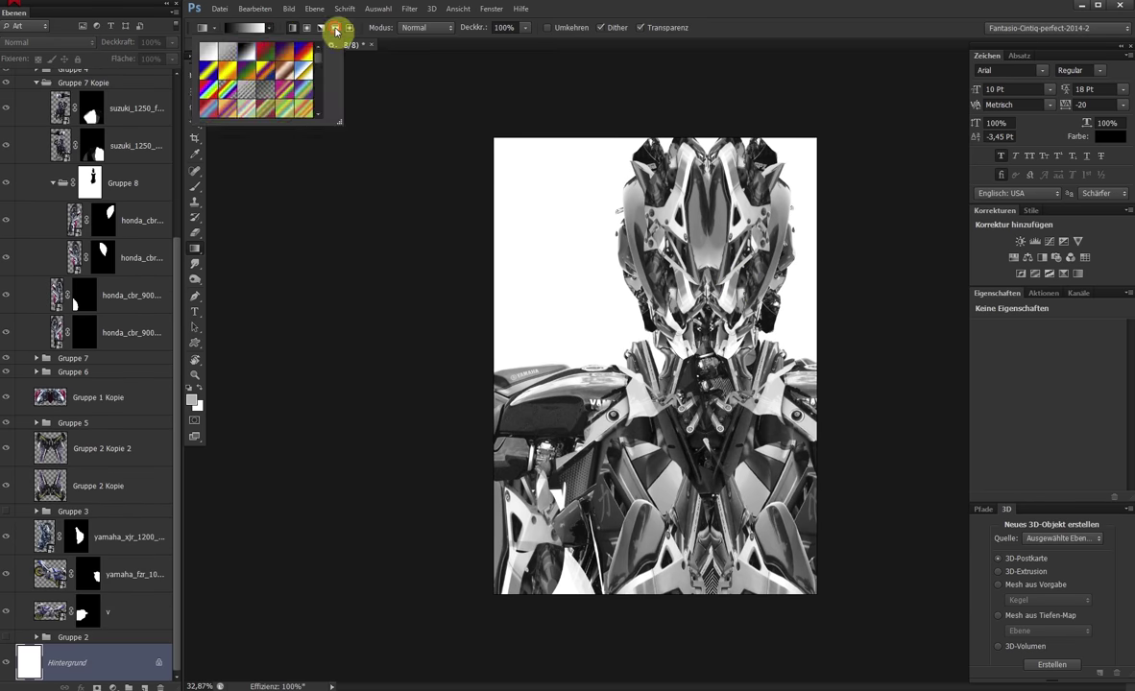
pyautogui.click(336, 30)
pyautogui.click(422, 27)
pyautogui.click(413, 92)
pyautogui.moveTo(524, 229); pyautogui.dragTo(672, 384)
# Redraw the diagonal background gradient, trying Aufhellen before keeping Dunklere Farbe
pyautogui.hotkey('ctrl', 'z')
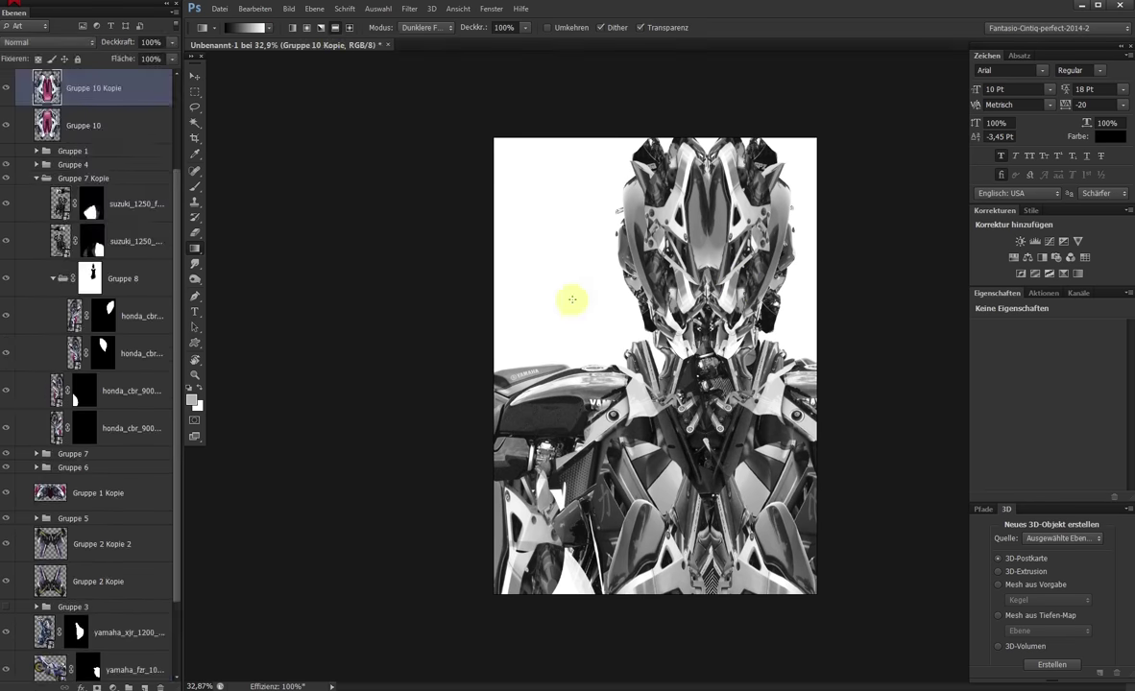
pyautogui.hotkey('ctrl', 'shift', 'z')
pyautogui.moveTo(528, 235); pyautogui.dragTo(654, 385)
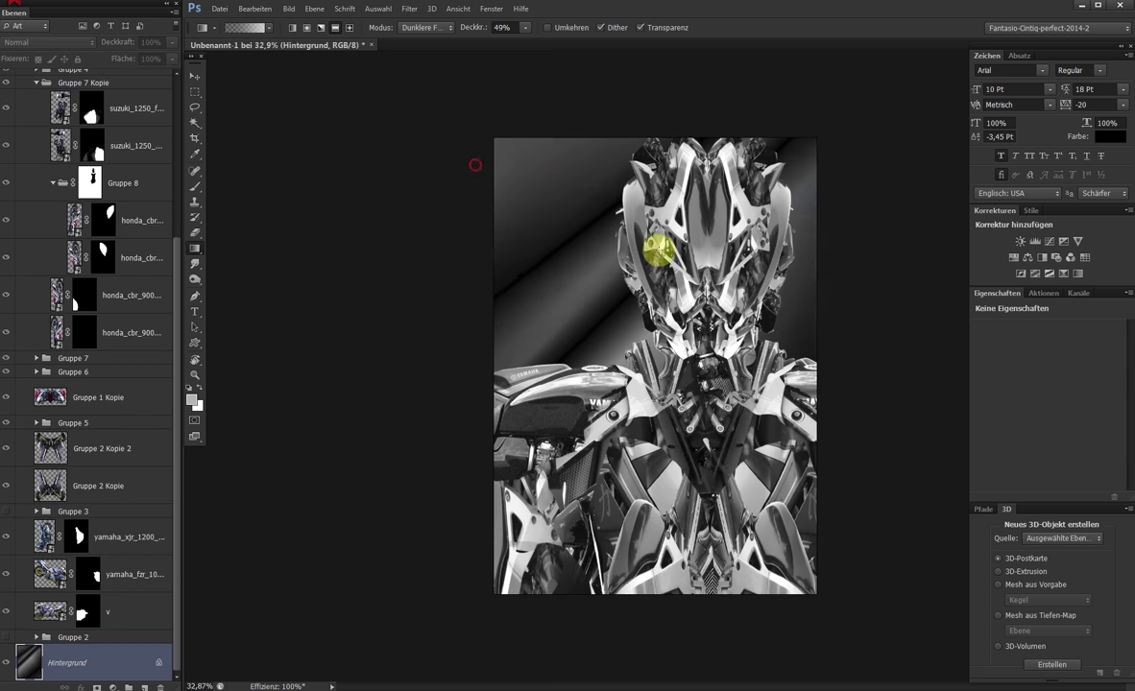
pyautogui.click(423, 27)
pyautogui.click(415, 136)
pyautogui.click(423, 26)
pyautogui.click(415, 117)
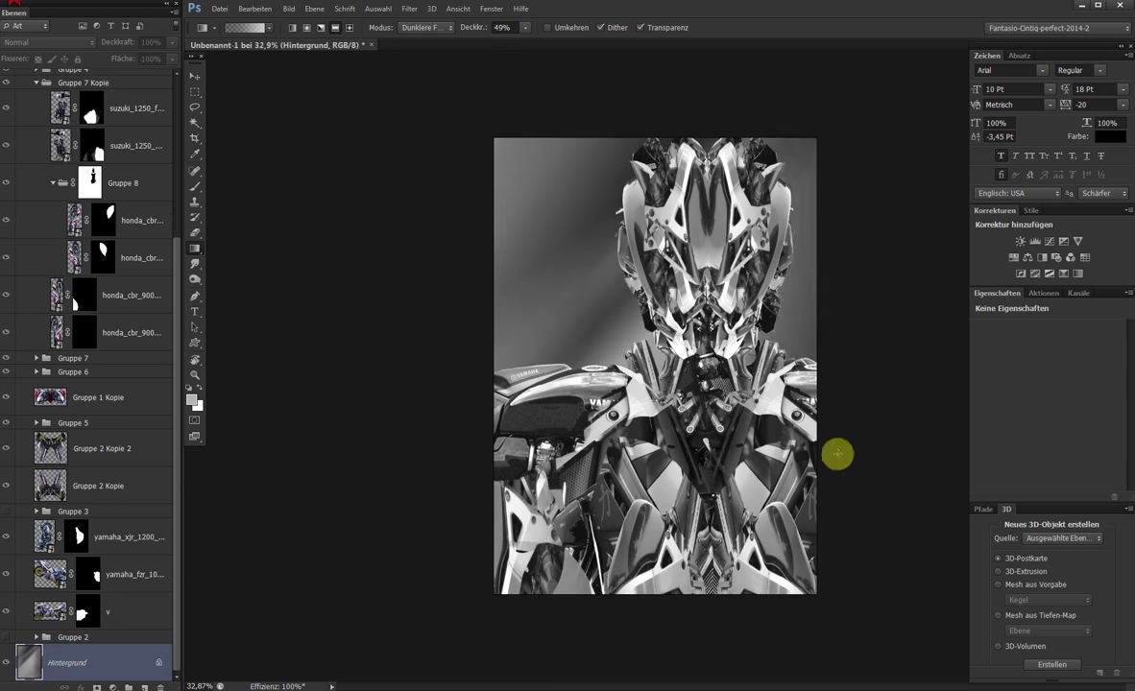
# Add empty layer Ebene 4 with a large black brush of about 174 px
pyautogui.scroll(10, 145, 211)
pyautogui.click(151, 198)
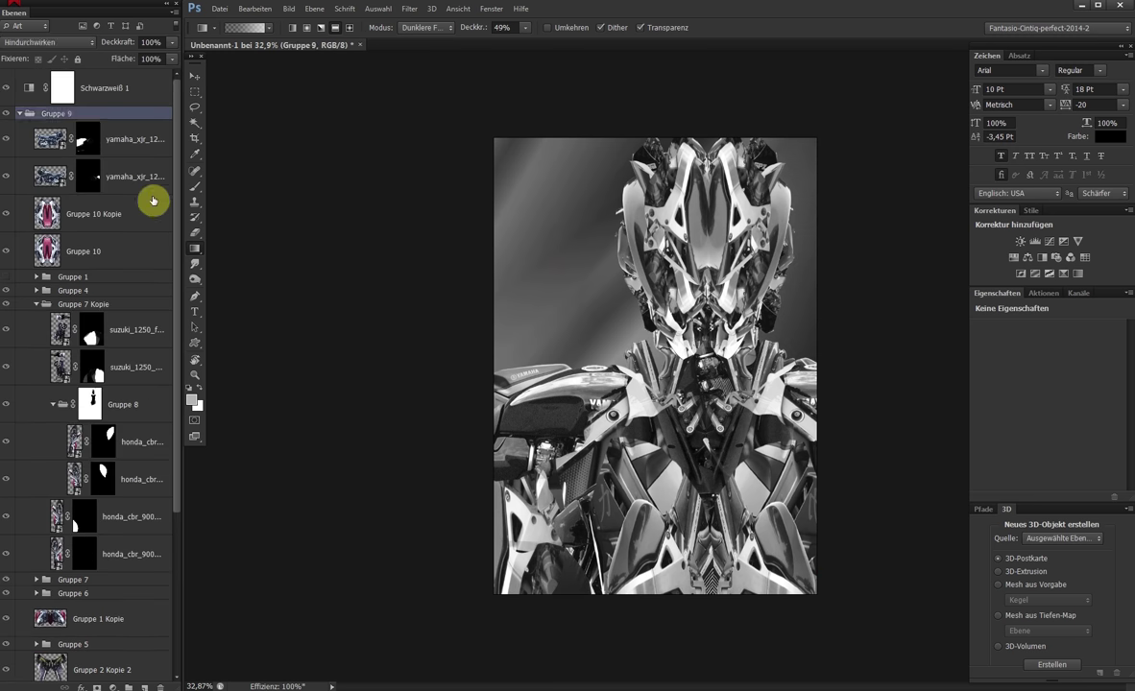
pyautogui.hotkey('ctrl', 'shift', 'n')
pyautogui.press('Return')
pyautogui.press('b')
pyautogui.moveTo(691, 274); pyautogui.dragTo(710, 274)
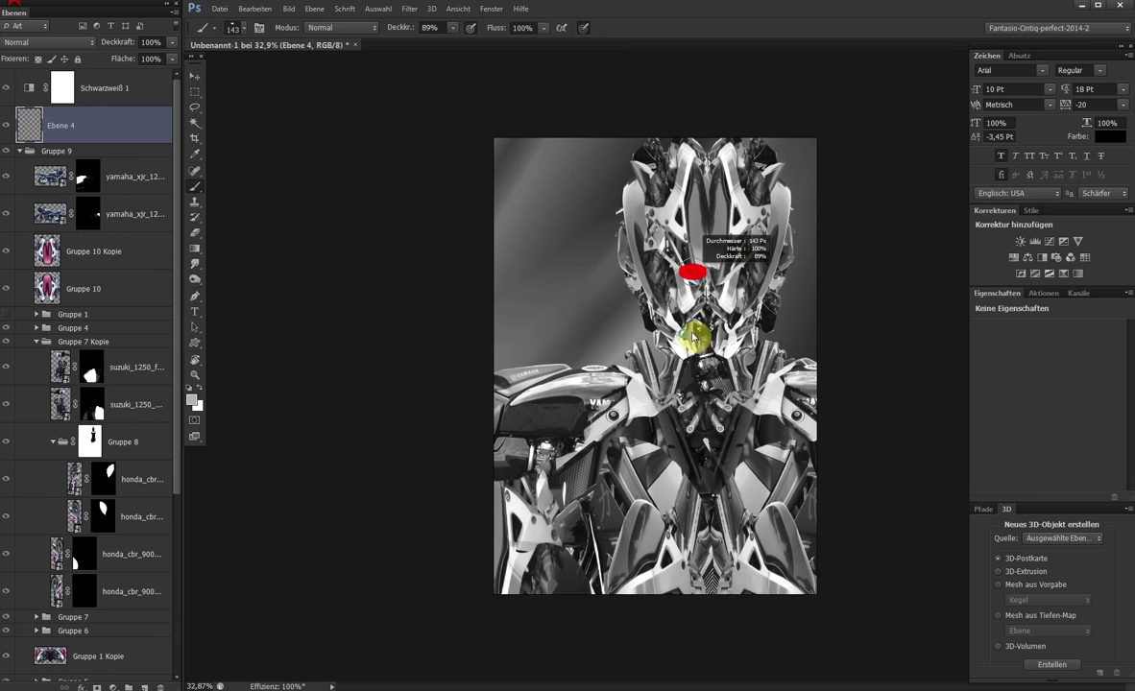
pyautogui.press('d')
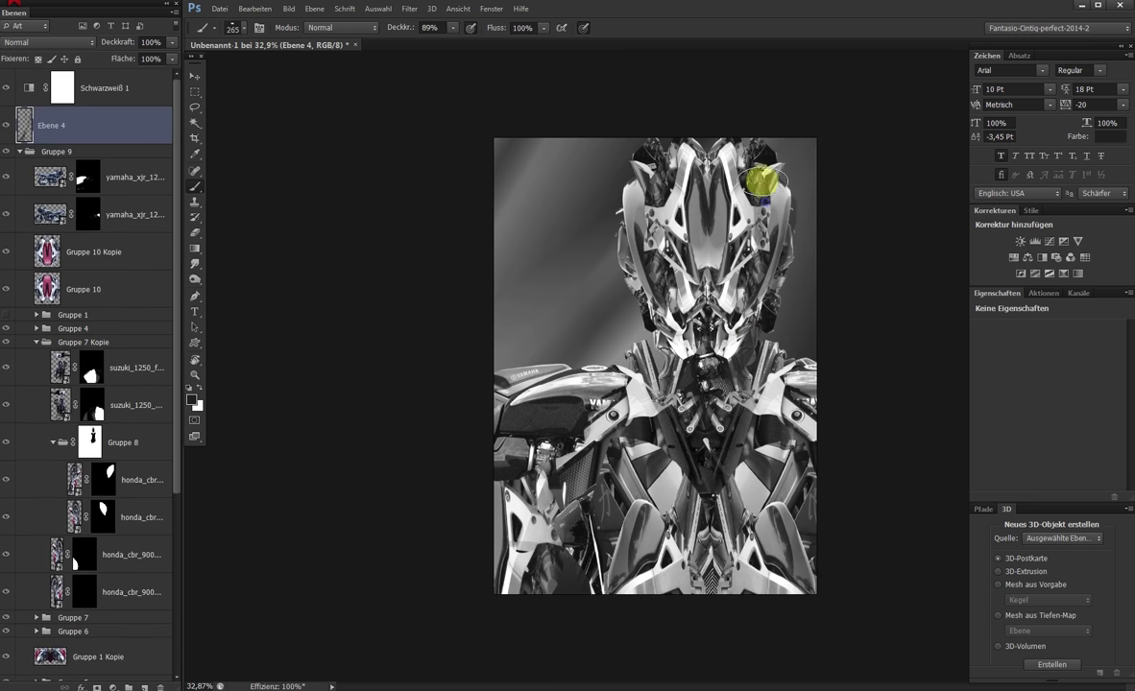
pyautogui.moveTo(739, 177); pyautogui.dragTo(769, 178)
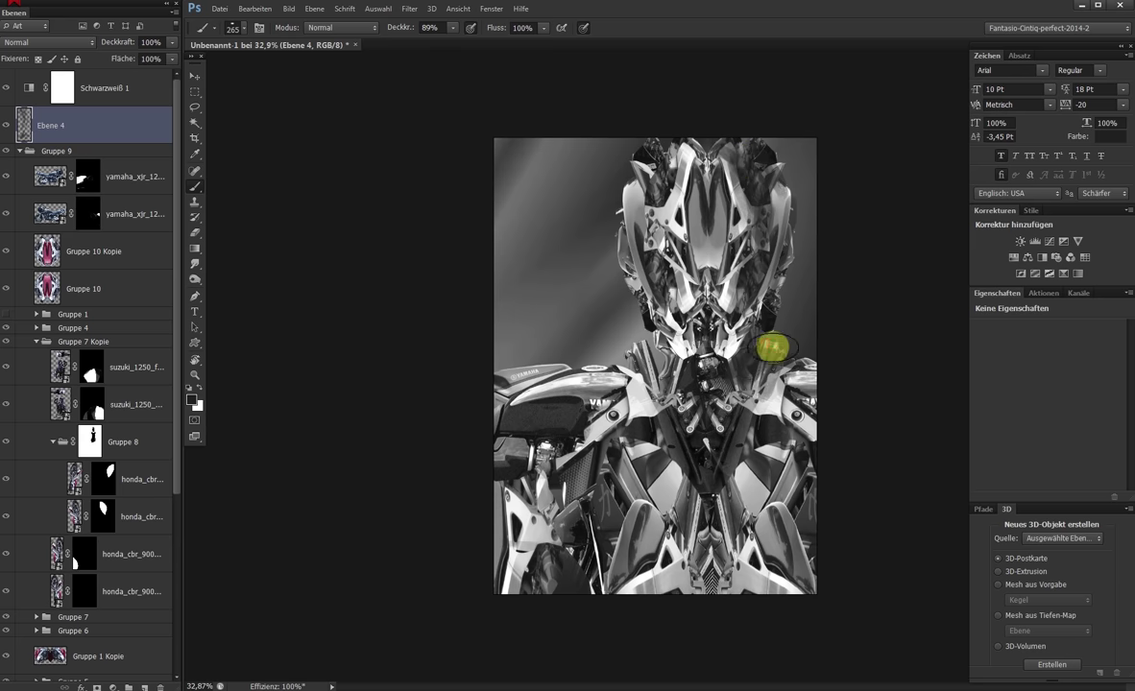
pyautogui.hotkey('ctrl', '+')
pyautogui.moveTo(806, 507); pyautogui.dragTo(831, 535)
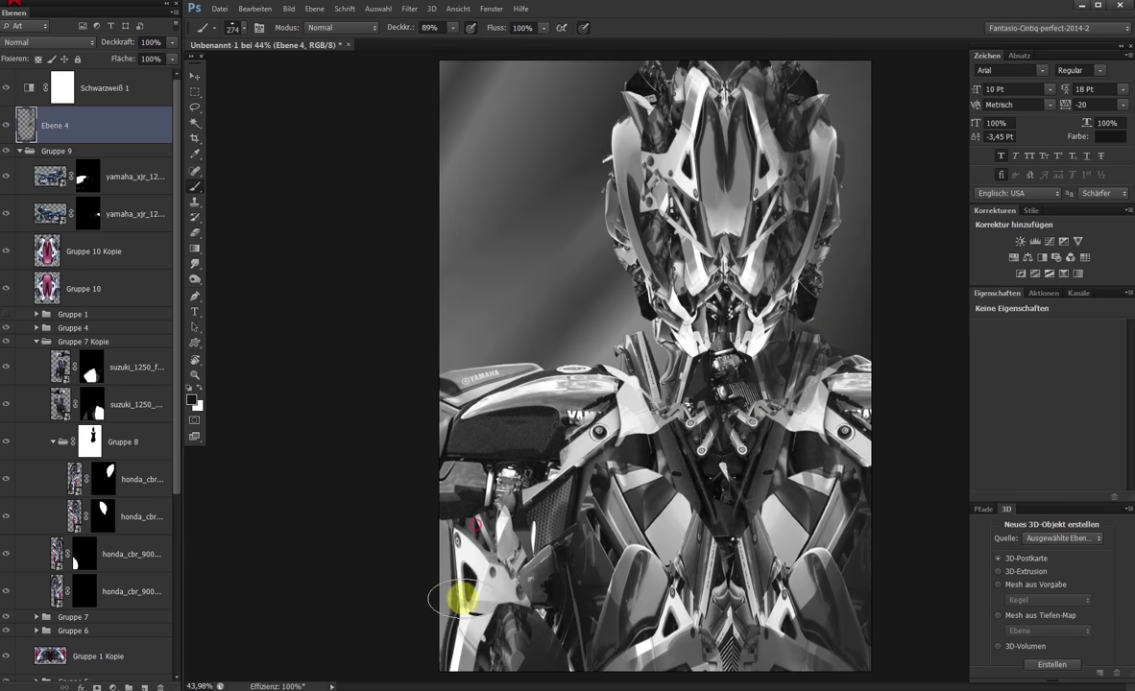
# Sample grey and near-black tones and paint over the bright lower-left shapes
pyautogui.moveTo(456, 565); pyautogui.dragTo(444, 536)
pyautogui.keyDown('alt'); pyautogui.click(444, 536); pyautogui.keyUp('alt')
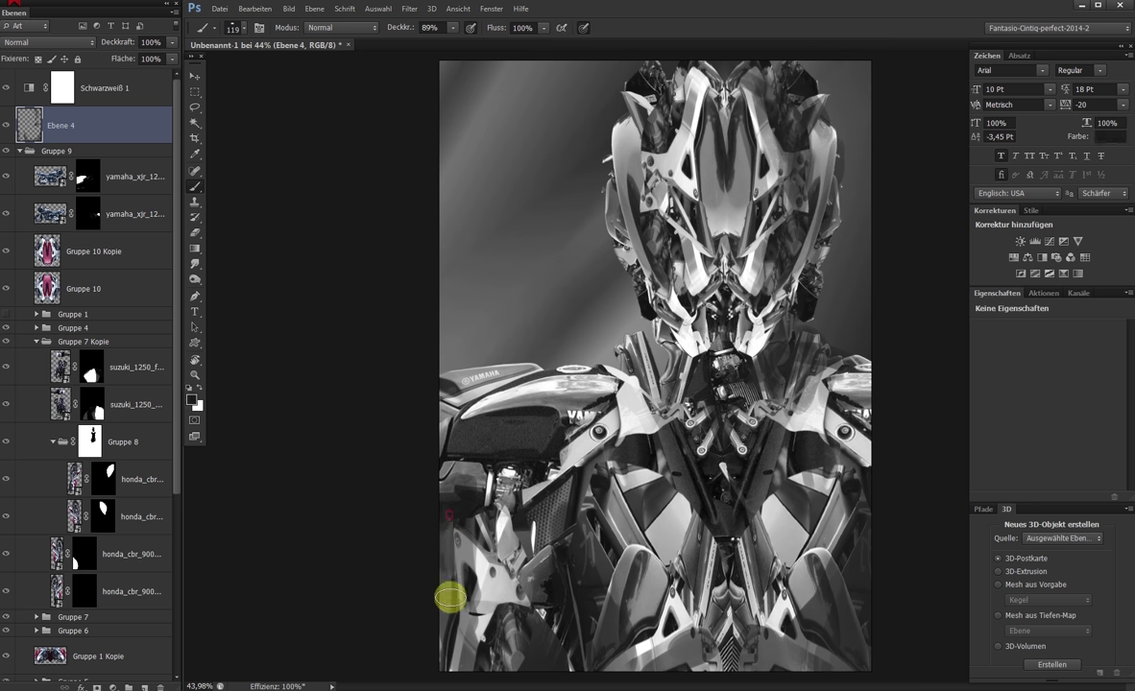
pyautogui.keyDown('alt'); pyautogui.click(471, 645); pyautogui.keyUp('alt')
pyautogui.moveTo(506, 602); pyautogui.dragTo(533, 670)
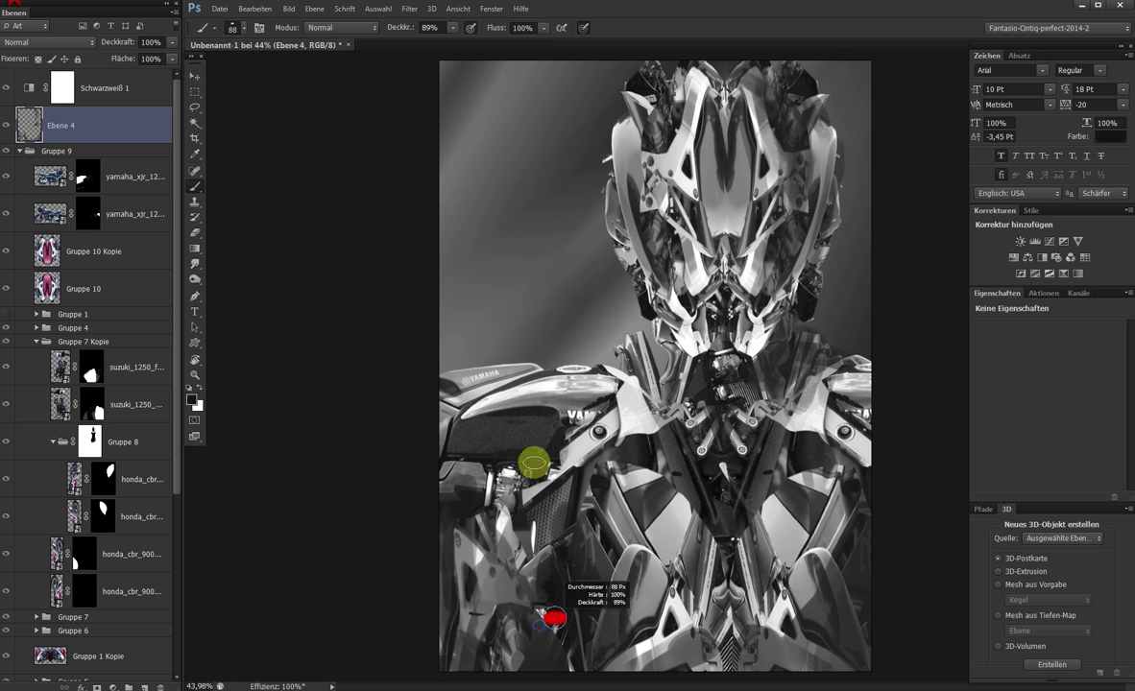
pyautogui.moveTo(517, 594)
pyautogui.mouseDown()
pyautogui.moveTo(552, 612)
pyautogui.moveTo(525, 525)
pyautogui.mouseUp()
pyautogui.press('[')
pyautogui.press('[')
pyautogui.press('[')
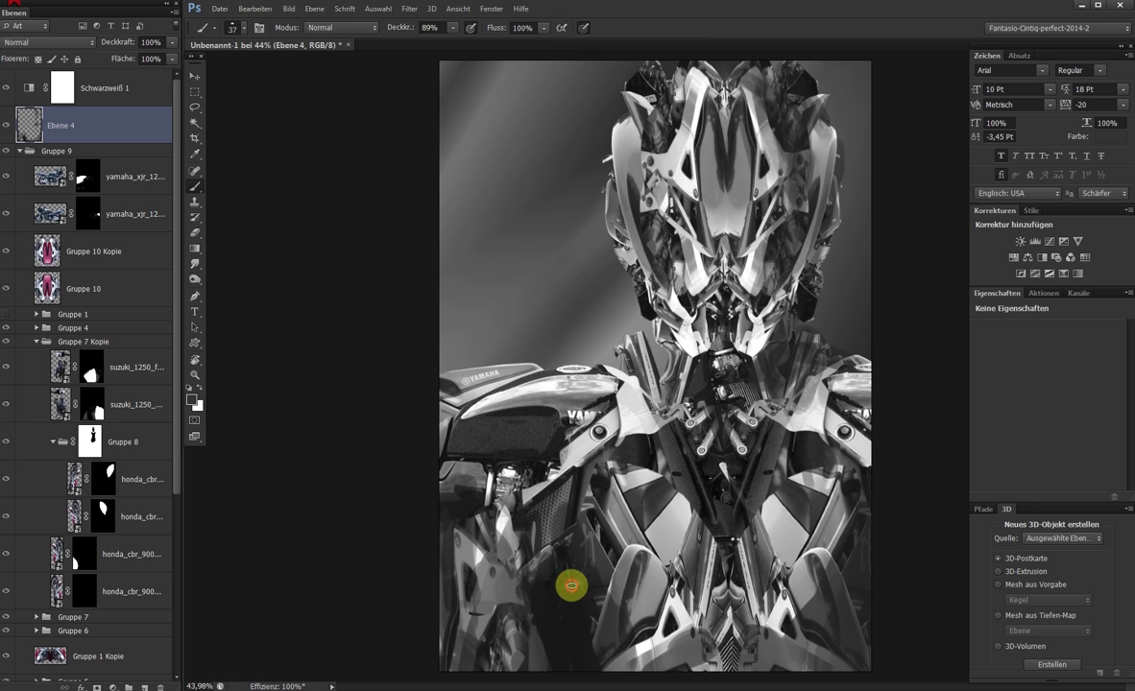
# Sample light grey from the chest and smudge the dark paint across it
pyautogui.keyDown('alt'); pyautogui.rightClick(804, 582); pyautogui.keyUp('alt')
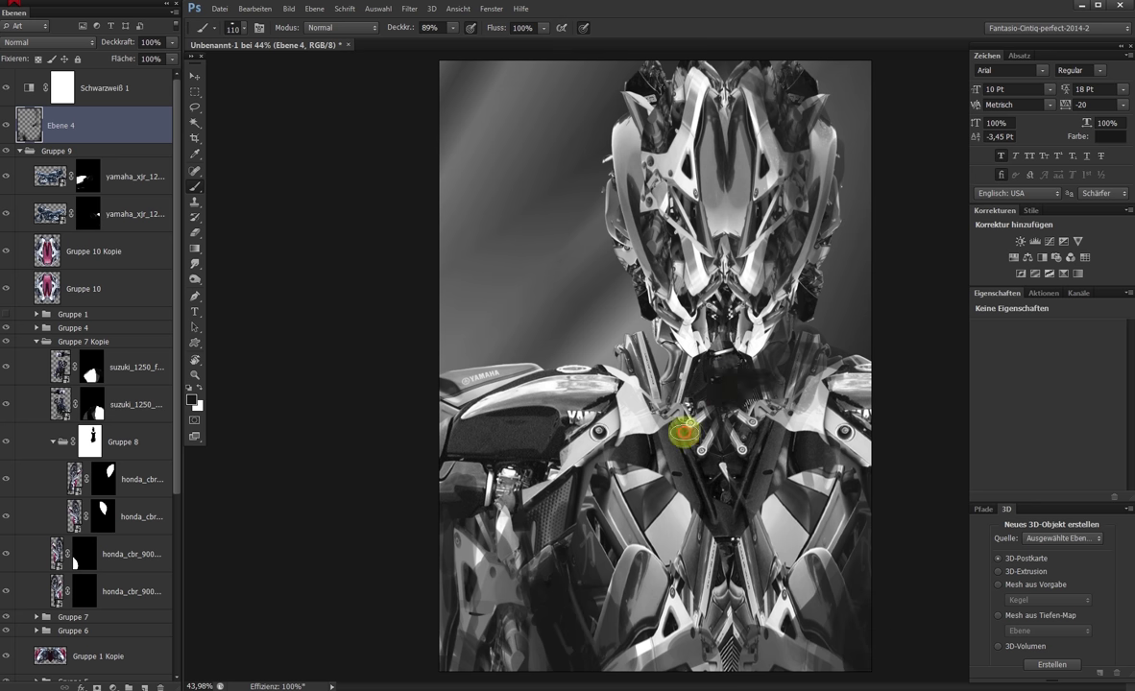
pyautogui.keyDown('alt'); pyautogui.click(787, 466); pyautogui.keyUp('alt')
pyautogui.keyDown('alt'); pyautogui.rightClick(800, 471); pyautogui.keyUp('alt')
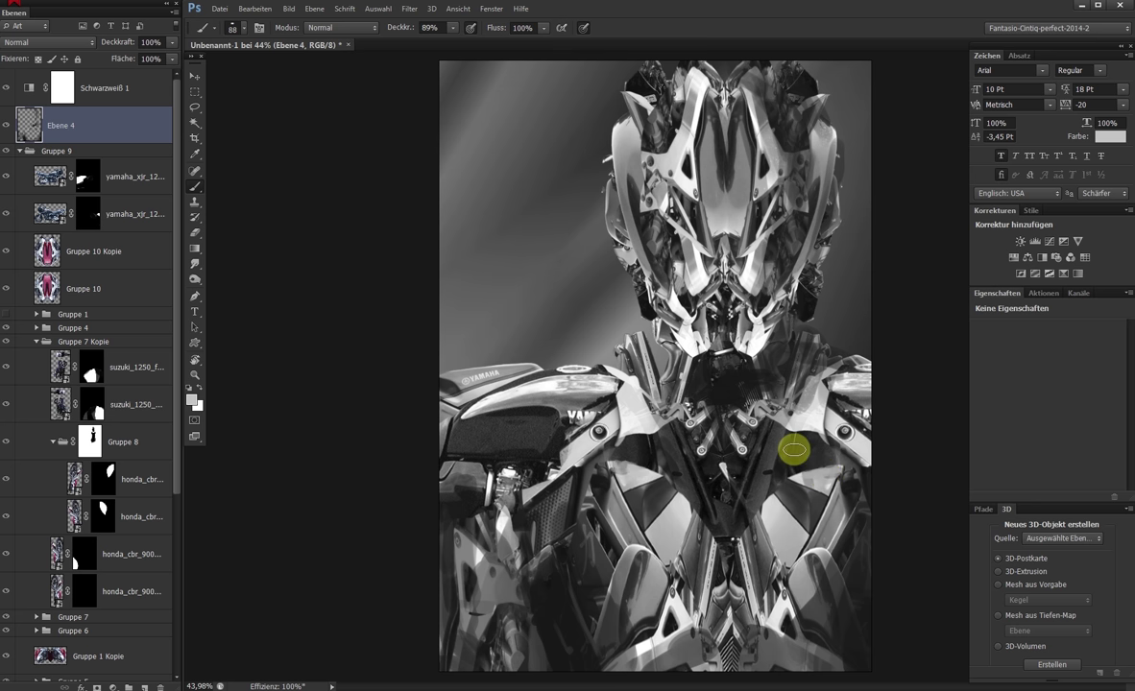
pyautogui.press('r')
pyautogui.moveTo(793, 449)
pyautogui.mouseDown()
pyautogui.moveTo(750, 443)
pyautogui.moveTo(839, 410)
pyautogui.moveTo(854, 446)
pyautogui.moveTo(810, 439)
pyautogui.mouseUp()
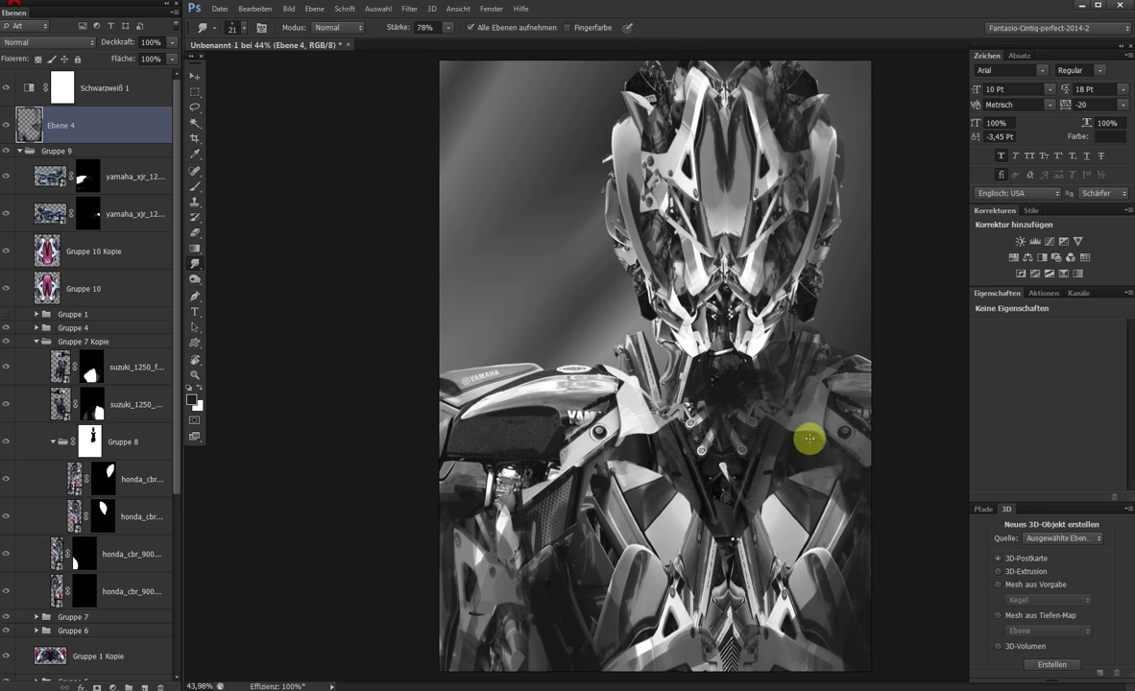
pyautogui.keyDown('alt'); pyautogui.rightClick(810, 439); pyautogui.keyUp('alt')
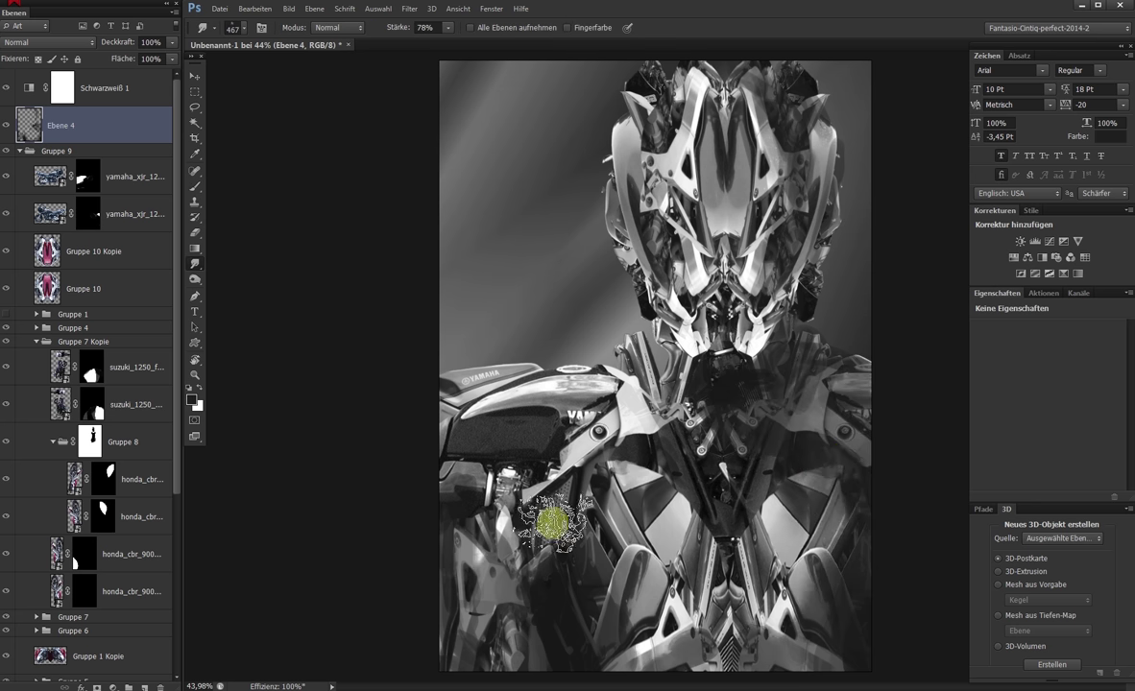
pyautogui.press('b')
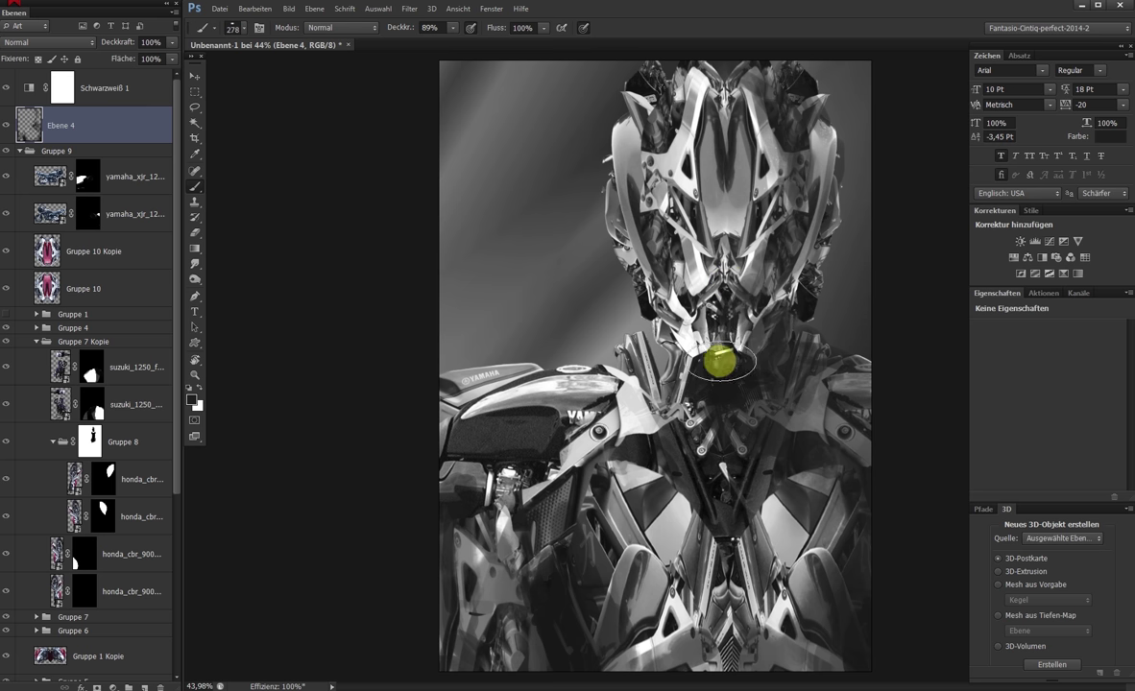
# Add empty Ebene 5, then reselect Ebene 4 and sample light grey from the tank
pyautogui.scroll(-3, 751, 224)
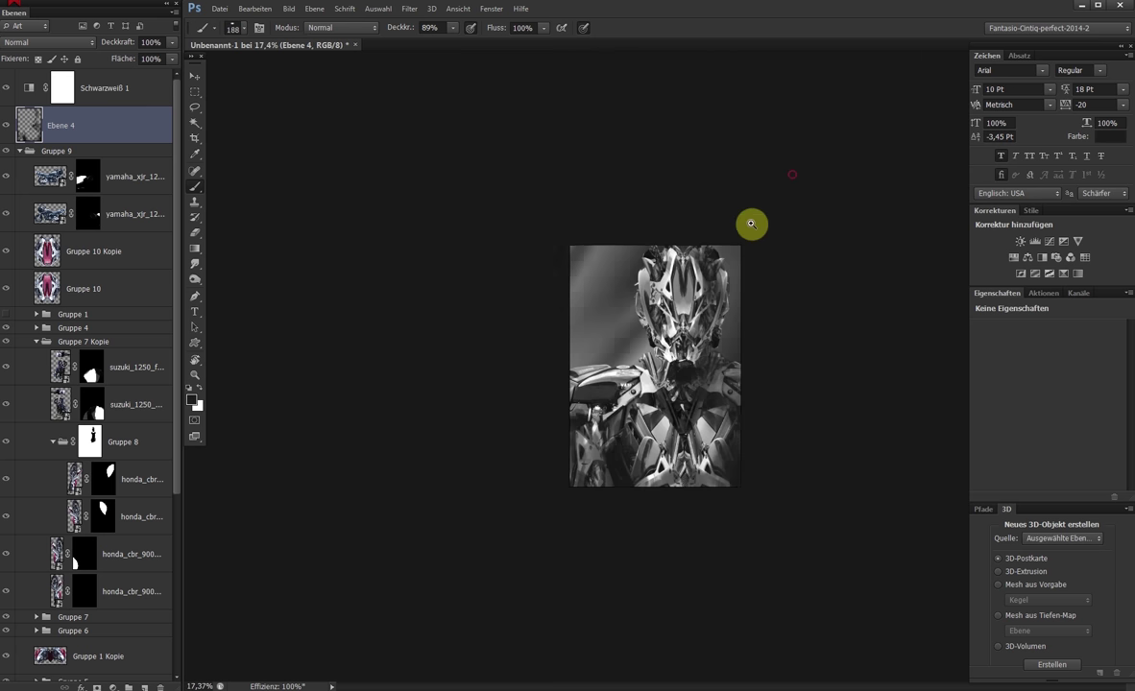
pyautogui.scroll(3, 751, 223)
pyautogui.scroll(1, 699, 209)
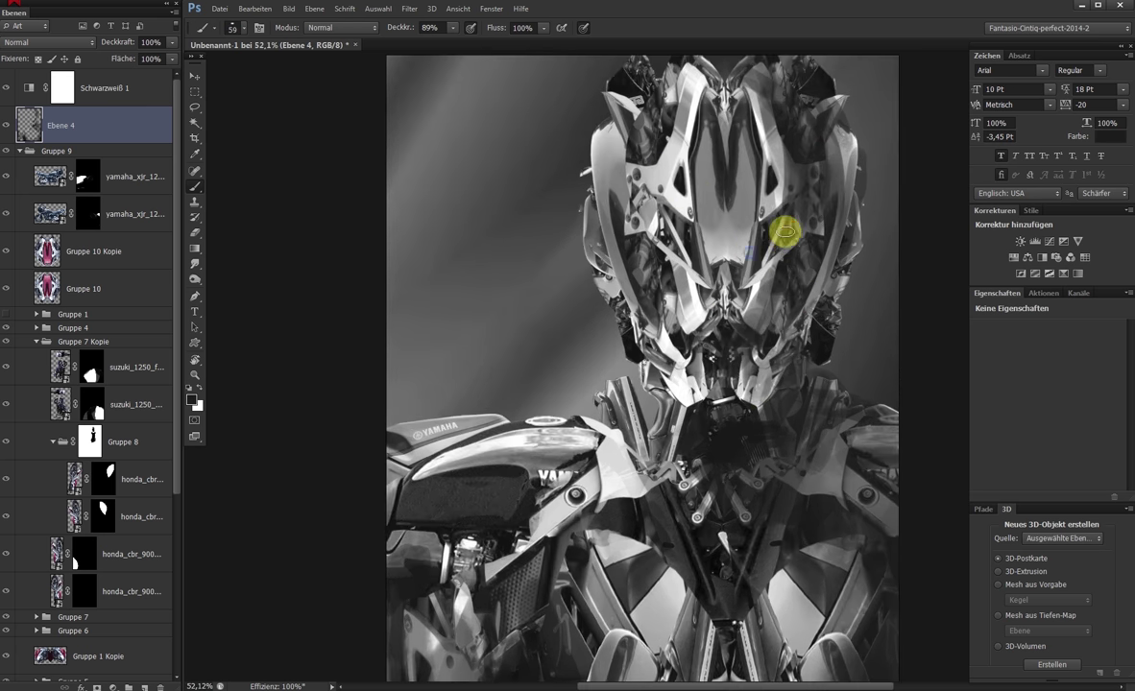
pyautogui.hotkey('ctrl', 'shift', 'n')
pyautogui.press('Return')
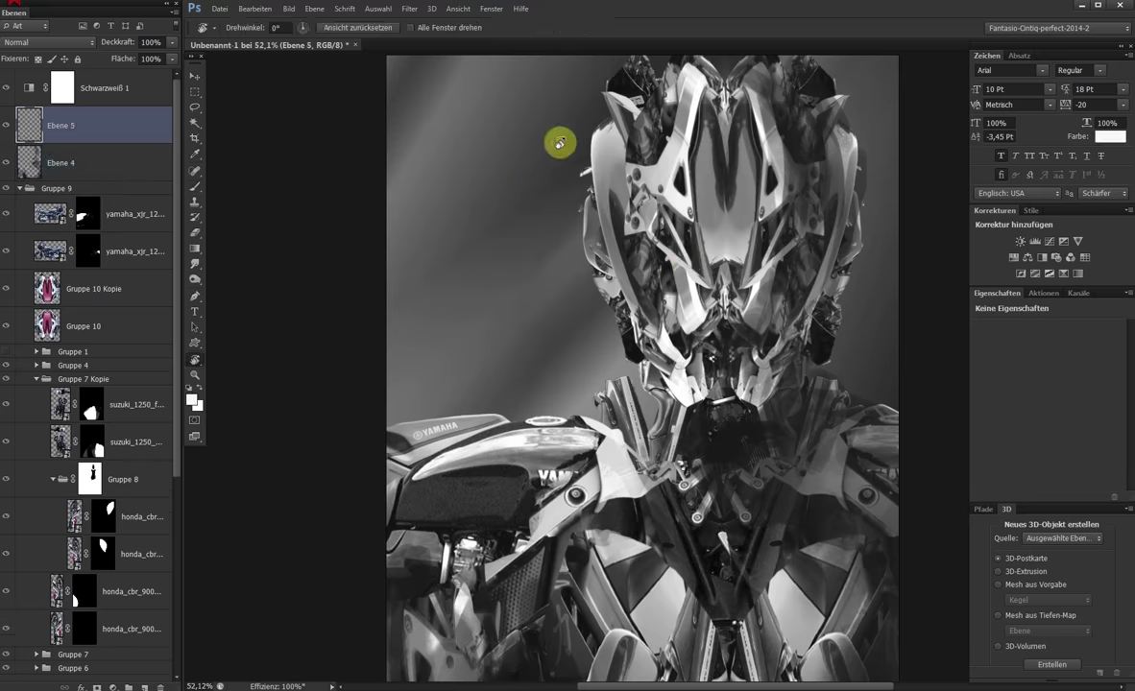
pyautogui.moveTo(557, 140)
pyautogui.mouseDown()
pyautogui.moveTo(763, 179)
pyautogui.moveTo(831, 136)
pyautogui.mouseUp()
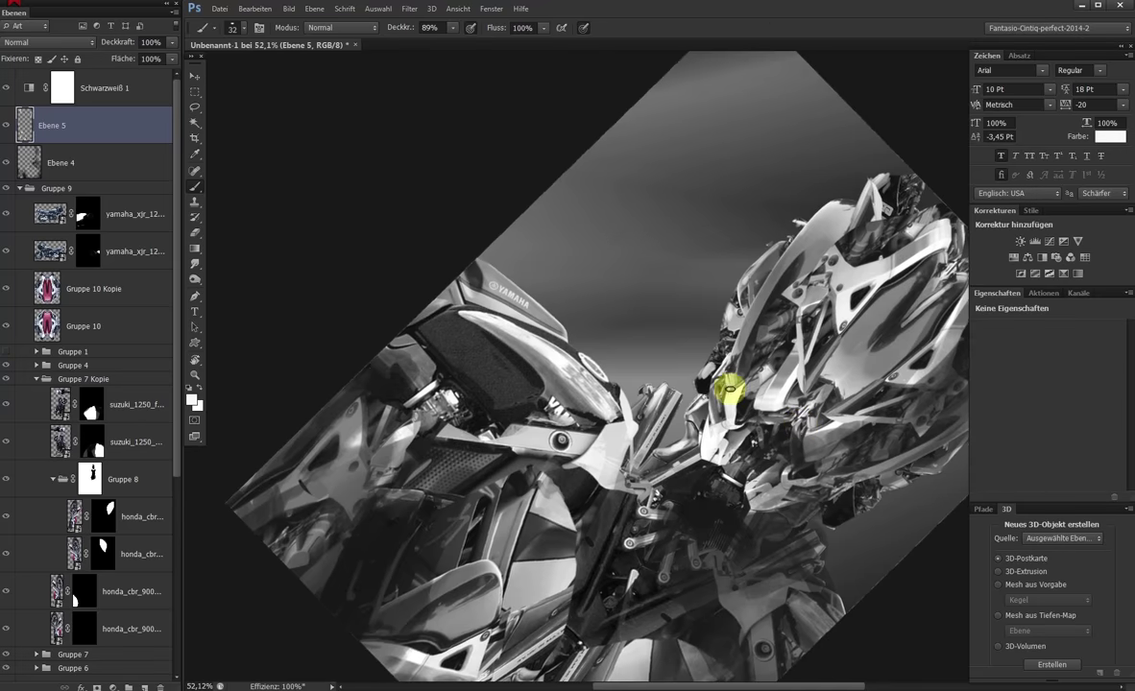
pyautogui.moveTo(734, 385); pyautogui.dragTo(690, 122)
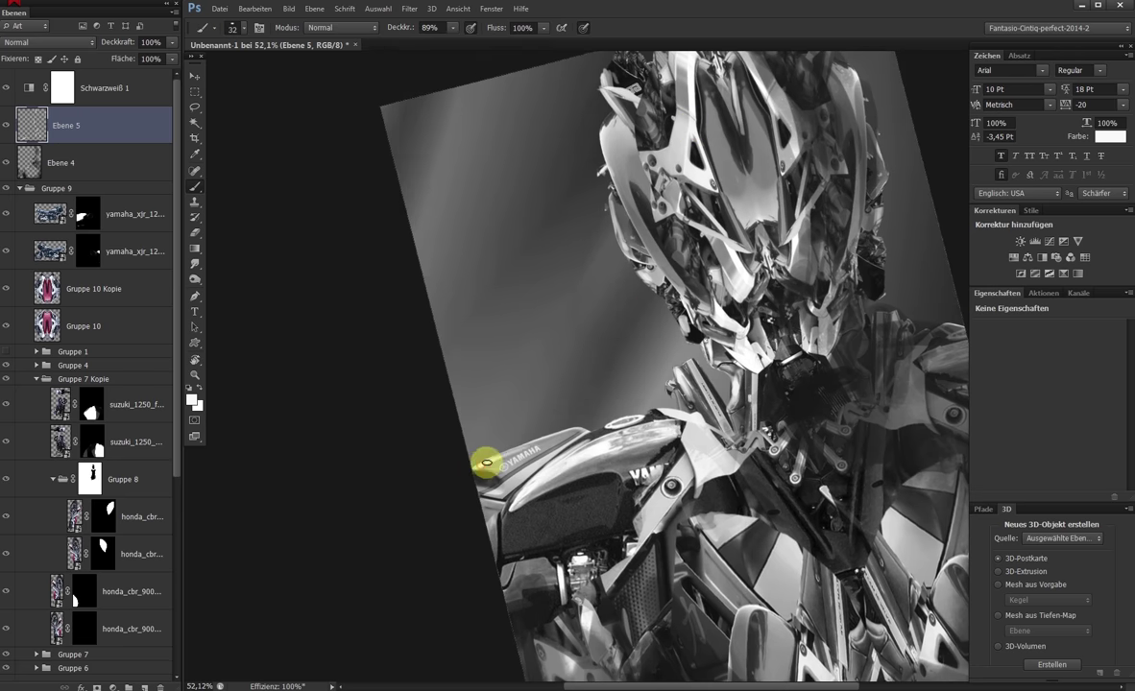
pyautogui.moveTo(594, 517); pyautogui.dragTo(565, 416)
pyautogui.click(57, 163)
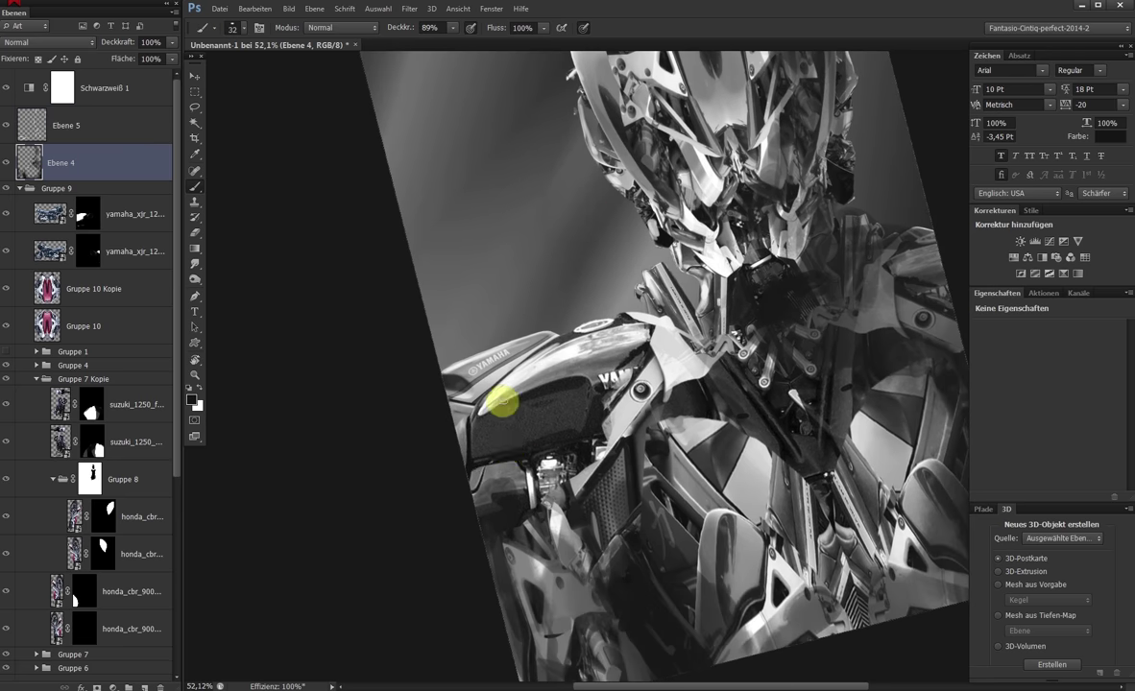
pyautogui.keyDown('alt'); pyautogui.click(514, 351); pyautogui.keyUp('alt')
pyautogui.hotkey('ctrl', '0')
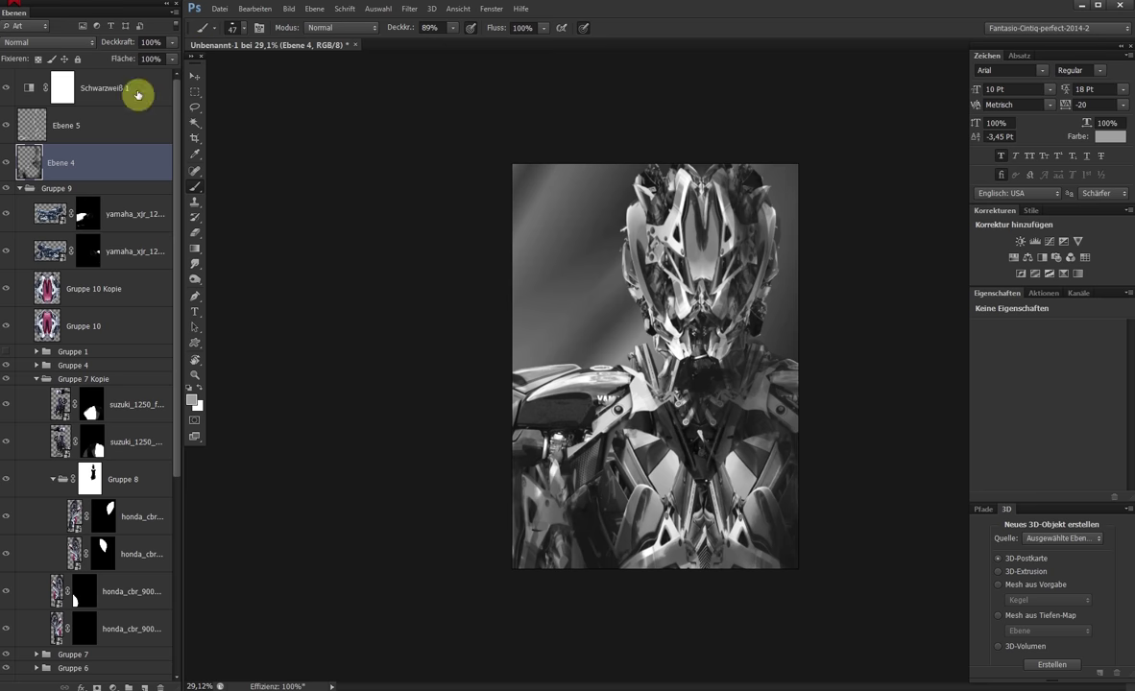
# Add a Color Lookup adjustment above Schwarzweiß 1 and browse its 3DLUT presets
pyautogui.click(116, 87)
pyautogui.click(1085, 257)
pyautogui.scroll(-2, 1098, 329)
pyautogui.scroll(-2, 1077, 331)
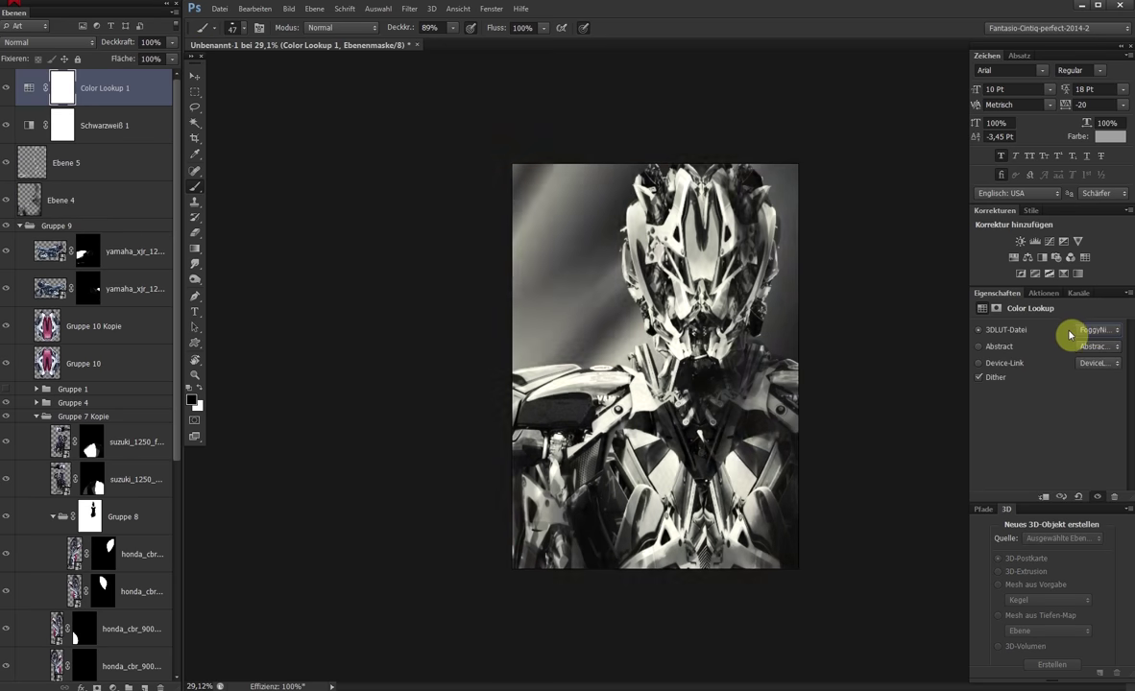
pyautogui.scroll(-2, 1077, 332)
pyautogui.scroll(-1, 1070, 334)
# Duplicate the Color Lookup layer and browse the Device-Link profiles for the copy
pyautogui.hotkey('ctrl', 'j')
pyautogui.scroll(-1, 1105, 329)
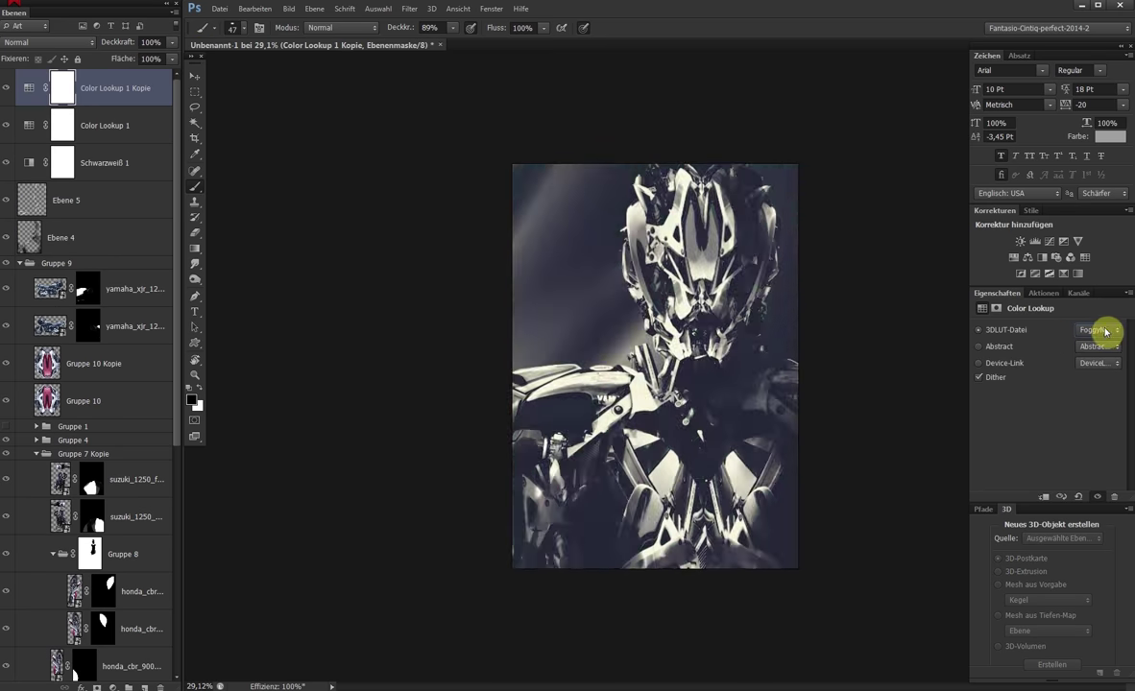
pyautogui.scroll(-1, 1104, 329)
pyautogui.scroll(-1, 1104, 329)
pyautogui.scroll(-1, 1104, 347)
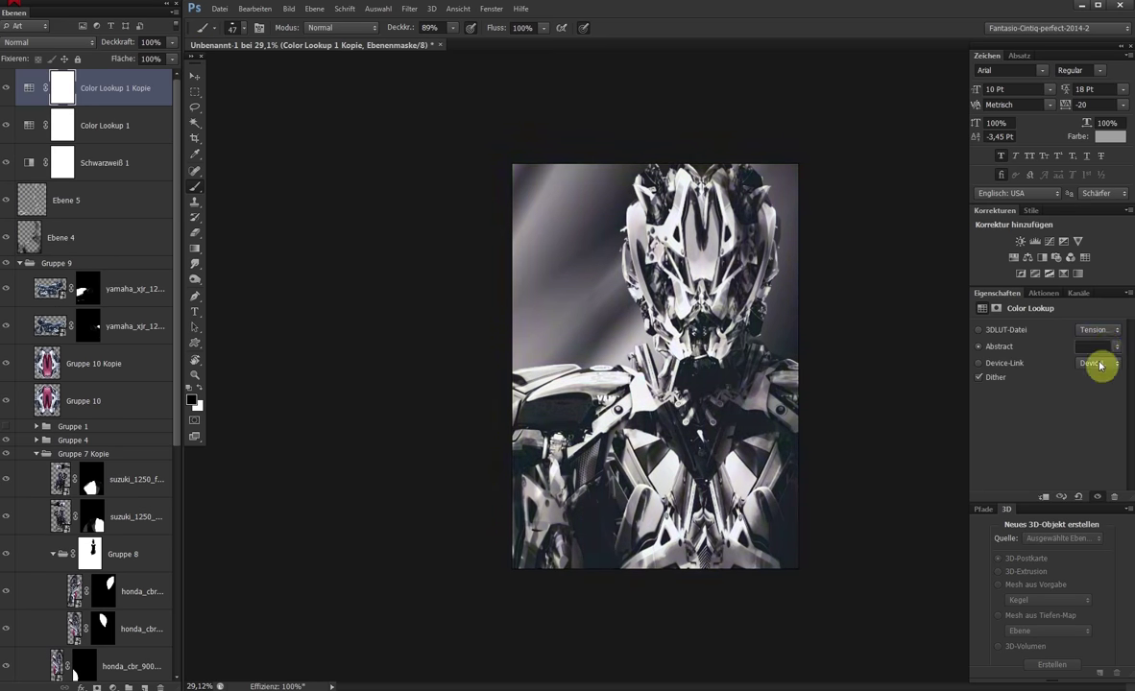
pyautogui.scroll(-1, 1101, 365)
# Add a gradient map, trying the Chrom and purple-to-yellow presets
pyautogui.click(1064, 273)
pyautogui.click(1042, 331)
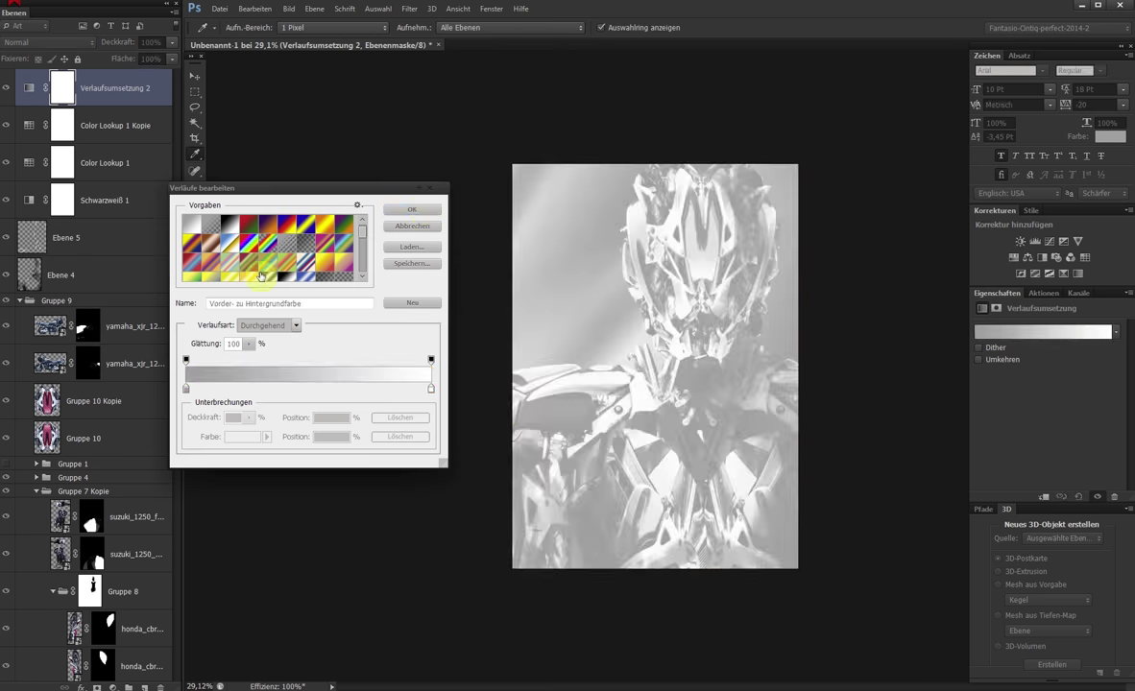
pyautogui.click(222, 223)
pyautogui.click(257, 249)
pyautogui.click(413, 210)
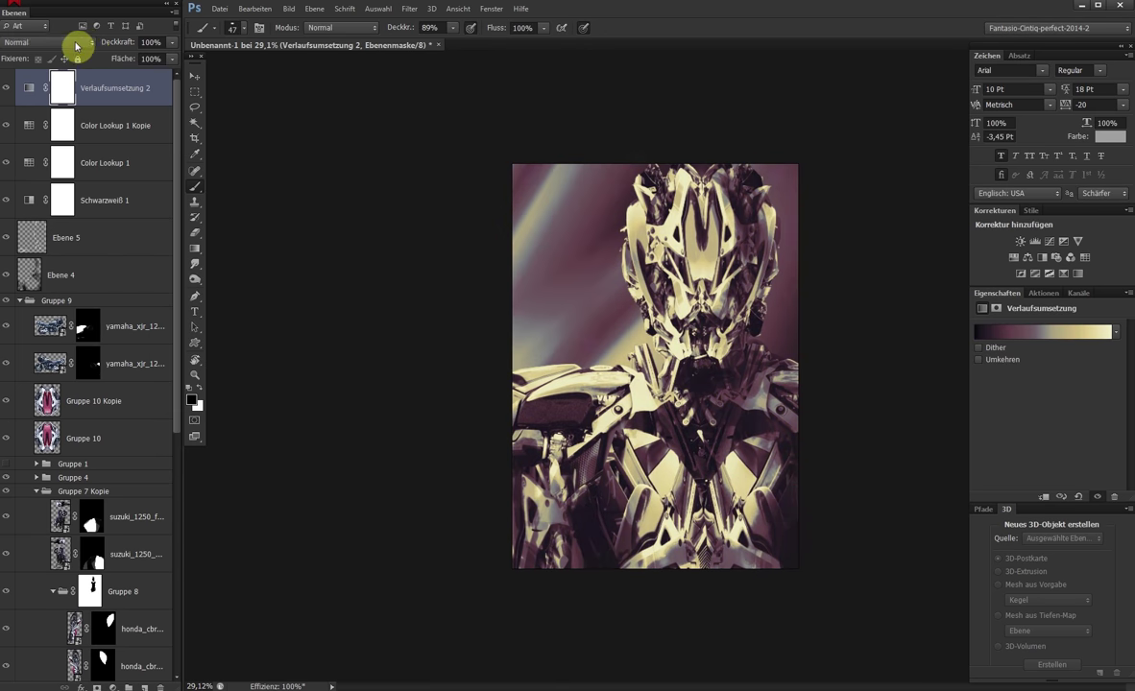
pyautogui.scroll(-5, 83, 43)
pyautogui.scroll(-6, 90, 45)
pyautogui.scroll(-2, 91, 45)
pyautogui.scroll(-2, 90, 45)
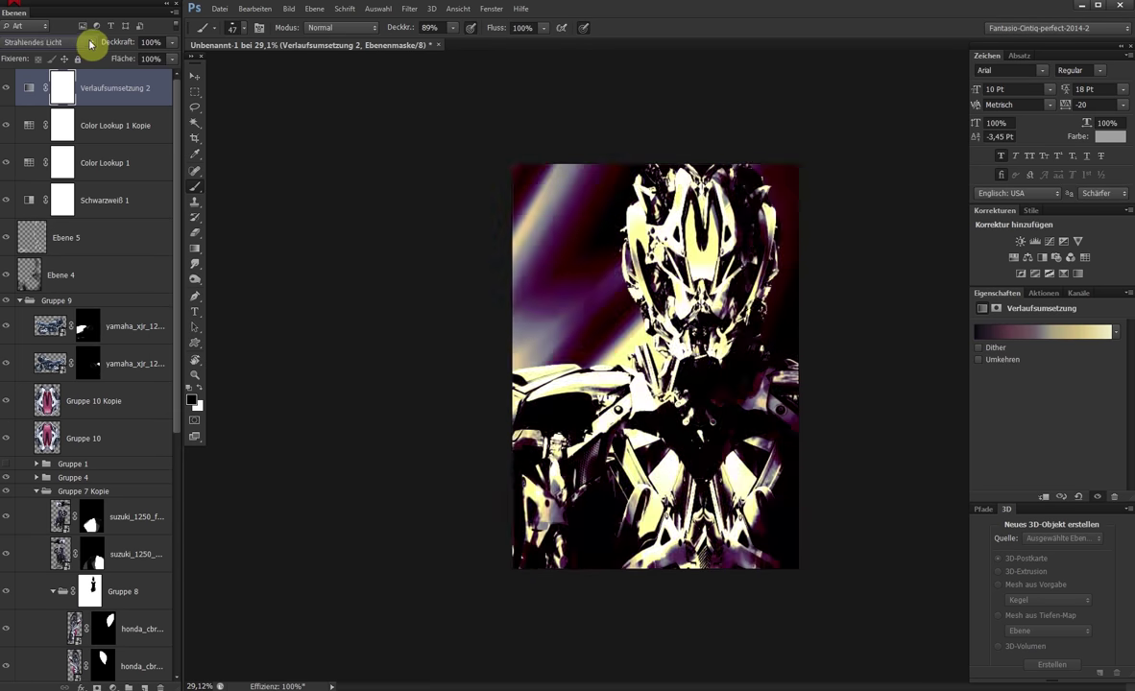
pyautogui.scroll(-2, 91, 46)
# Toggle the gradient map's visibility to compare, then reselect it
pyautogui.click(6, 87)
pyautogui.click(6, 88)
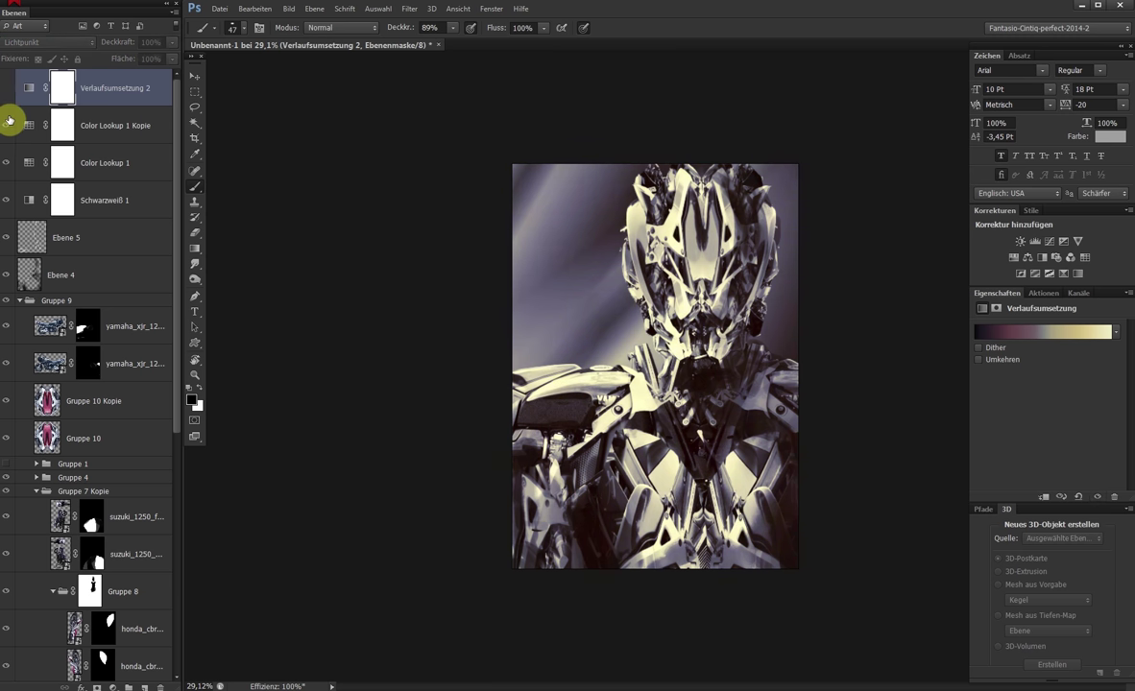
pyautogui.click(29, 115)
pyautogui.click(48, 93)
pyautogui.scroll(-7, 41, 44)
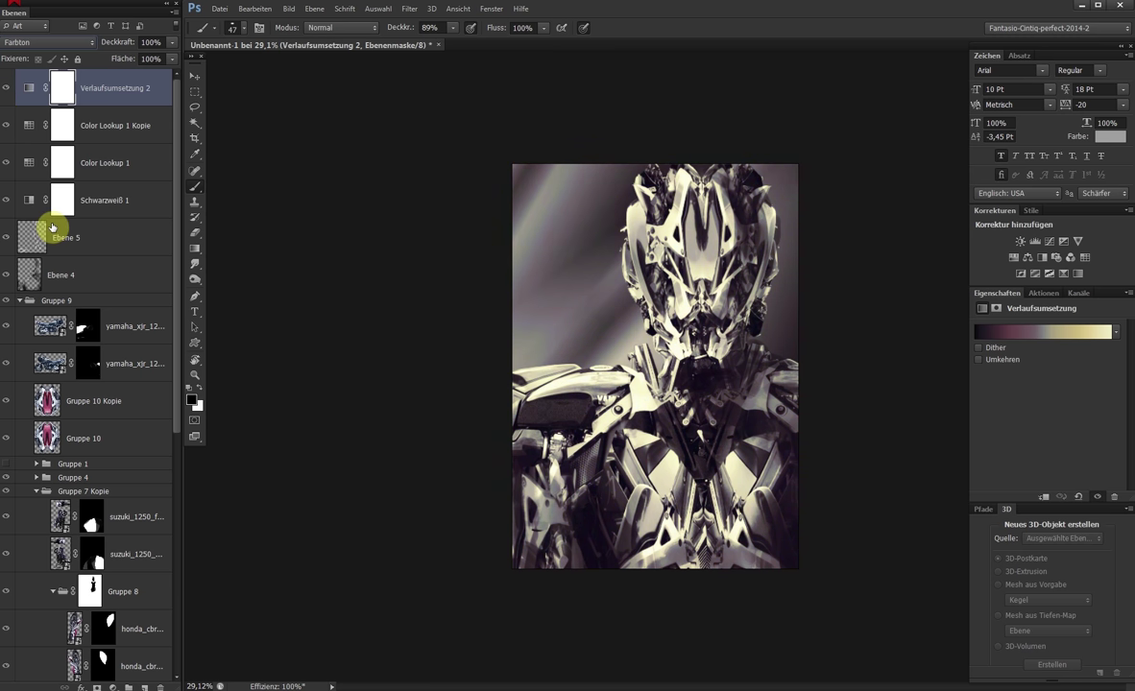
# Switch the gradient map to a black gradient with Multiplizieren blending
pyautogui.click(29, 87)
pyautogui.click(1056, 331)
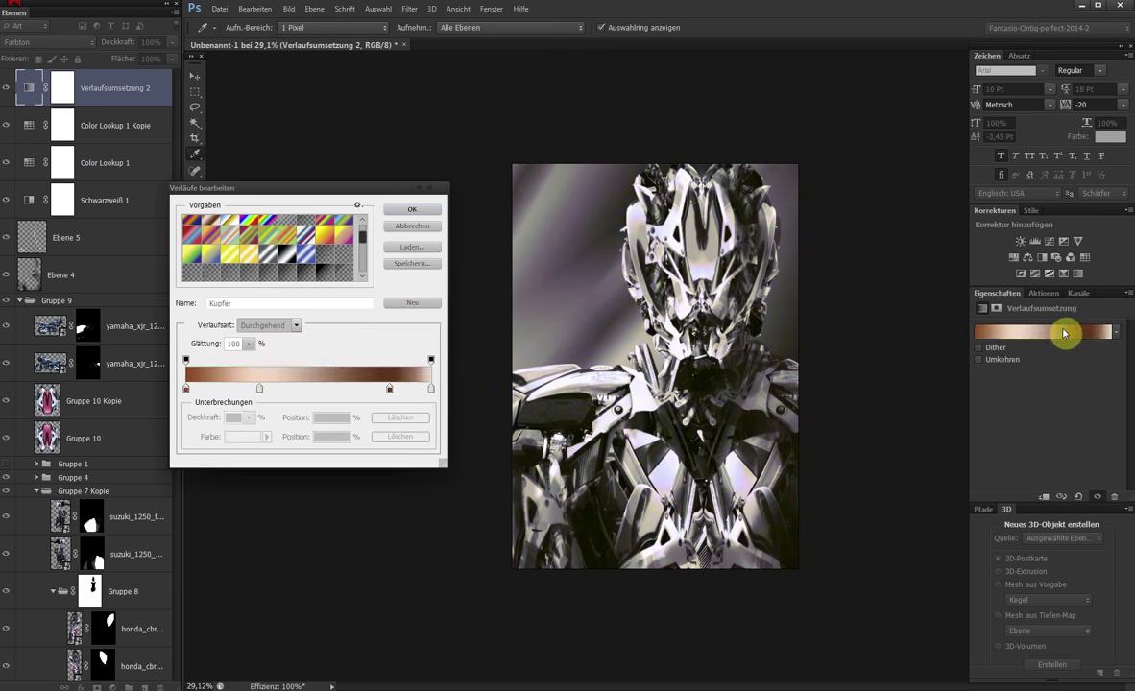
pyautogui.scroll(-2, 1064, 332)
pyautogui.scroll(-1, 1064, 332)
pyautogui.scroll(-1, 1064, 332)
pyautogui.scroll(-1, 1064, 332)
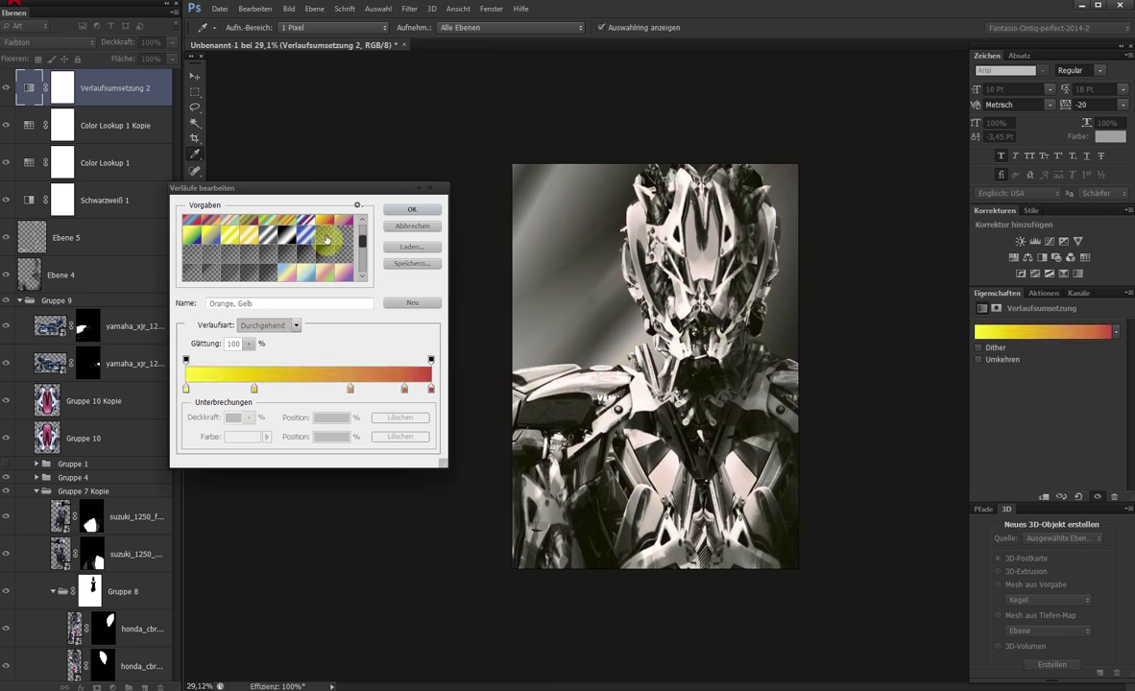
pyautogui.click(304, 233)
pyautogui.press('Return')
pyautogui.click(48, 42)
# Lower the gradient map's fill and collapse Gruppe 9
pyautogui.click(53, 84)
pyautogui.click(172, 59)
pyautogui.moveTo(171, 72); pyautogui.dragTo(110, 77)
pyautogui.scroll(-2, 132, 162)
pyautogui.click(21, 228)
# Group Ebene 4 with Gruppe 9, then move the gradient map onto Gruppe 11
pyautogui.click(101, 275)
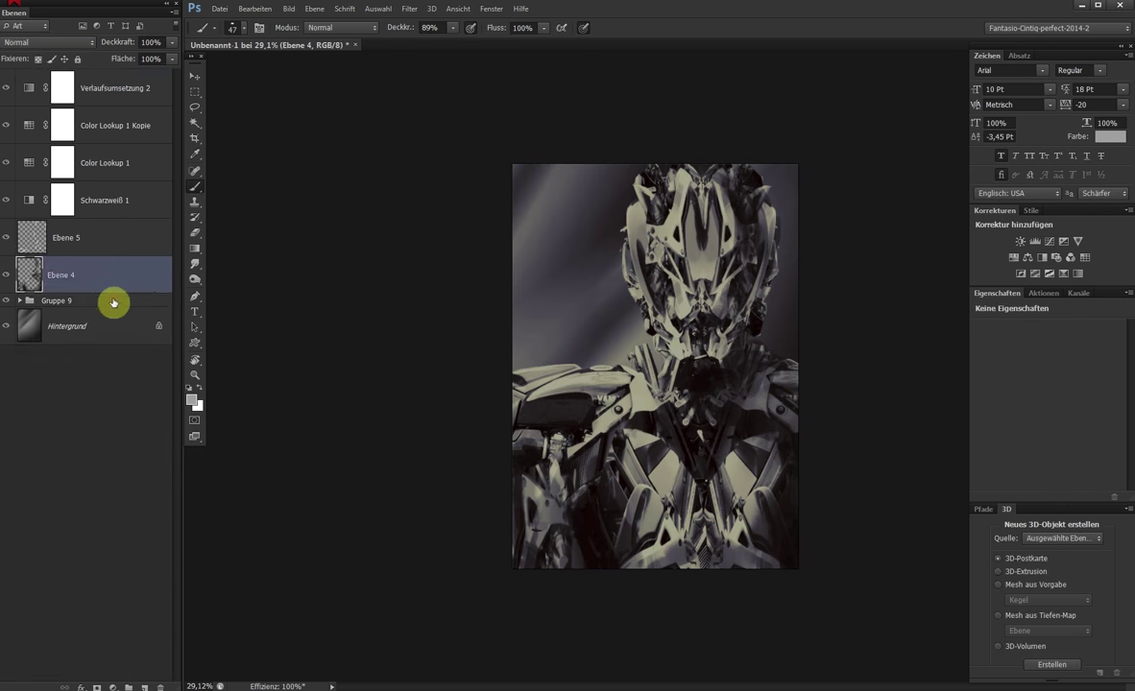
pyautogui.keyDown('shift'); pyautogui.click(113, 302); pyautogui.keyUp('shift')
pyautogui.hotkey('ctrl', 'g')
pyautogui.moveTo(106, 85); pyautogui.dragTo(111, 248)
pyautogui.click(1043, 496)
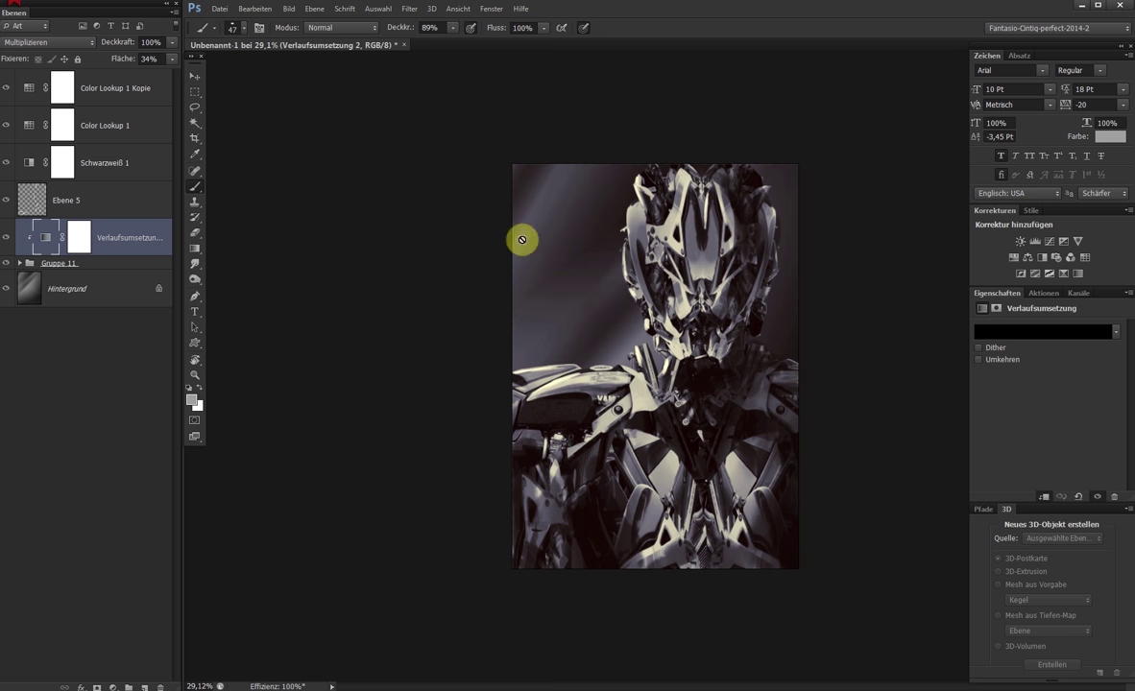
pyautogui.click(48, 42)
pyautogui.click(45, 56)
pyautogui.click(1044, 331)
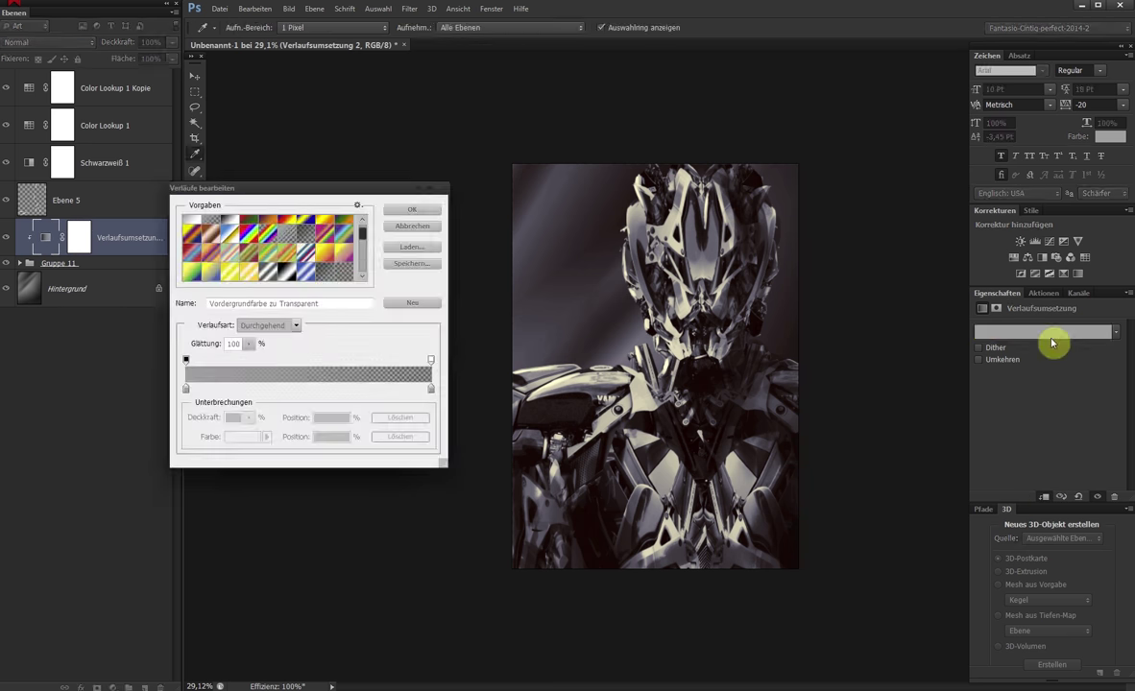
pyautogui.click(240, 230)
pyautogui.press('Return')
# Replace the gradient map with a new multiplied one above Gruppe 11 at reduced strength
pyautogui.press('Delete')
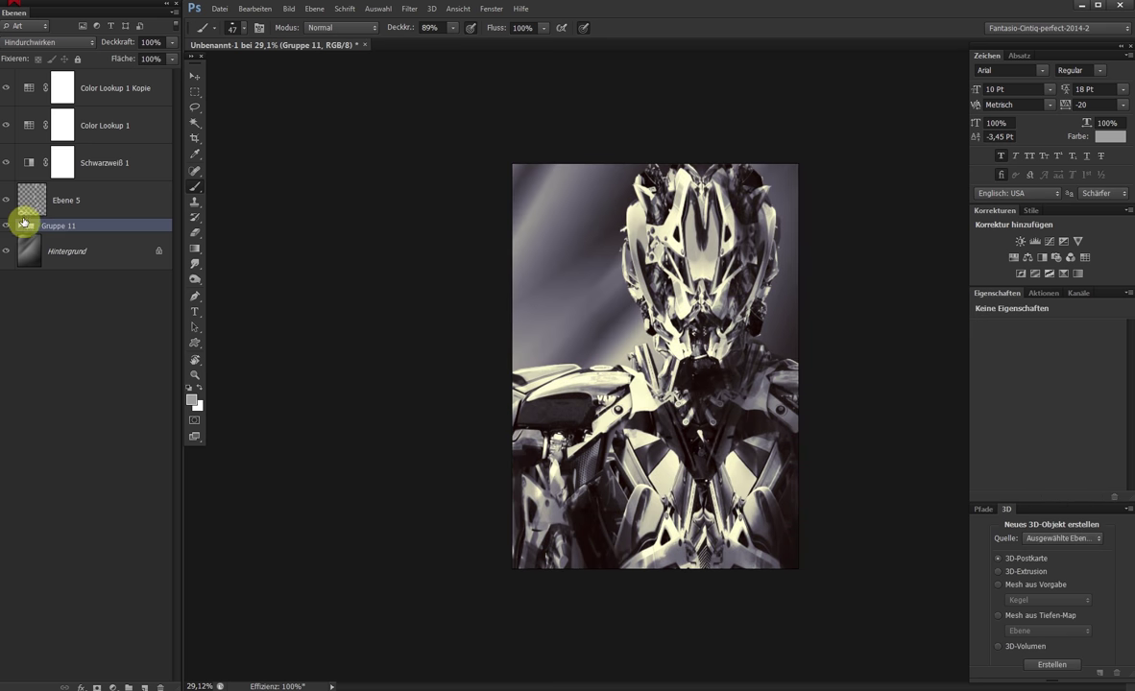
pyautogui.click(1080, 280)
pyautogui.press('Return')
pyautogui.click(48, 43)
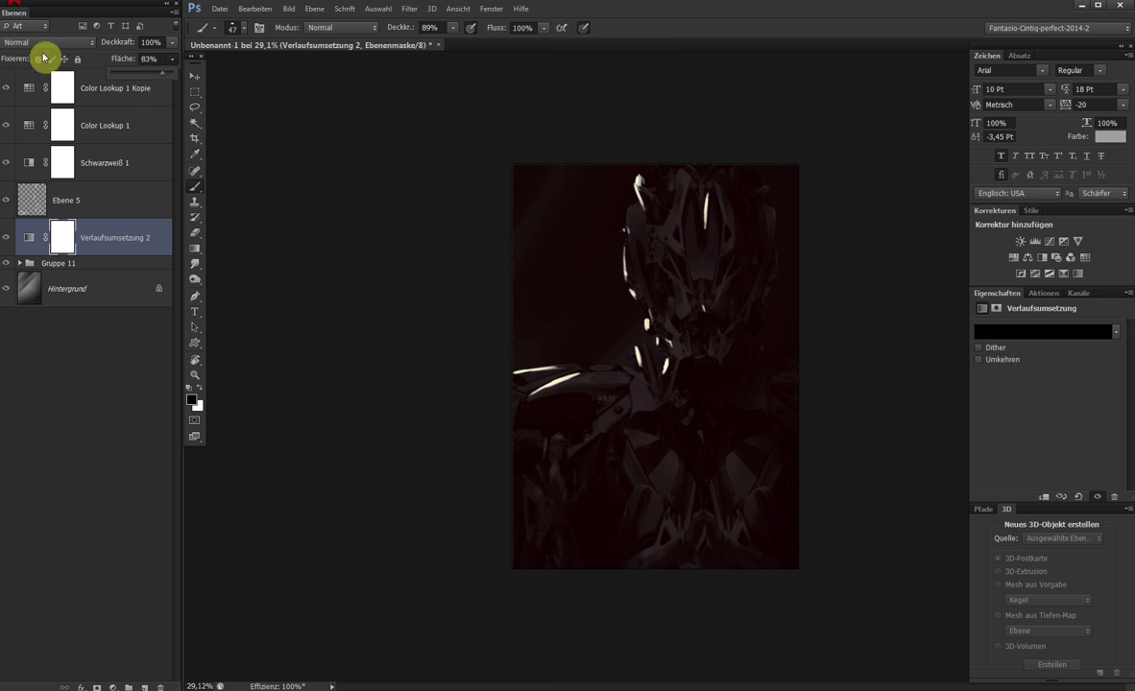
pyautogui.click(38, 96)
pyautogui.moveTo(160, 62); pyautogui.dragTo(159, 76)
# Compare the look by toggling Color Lookup 1 and Schwarzweiß 1 visibility
pyautogui.click(98, 197)
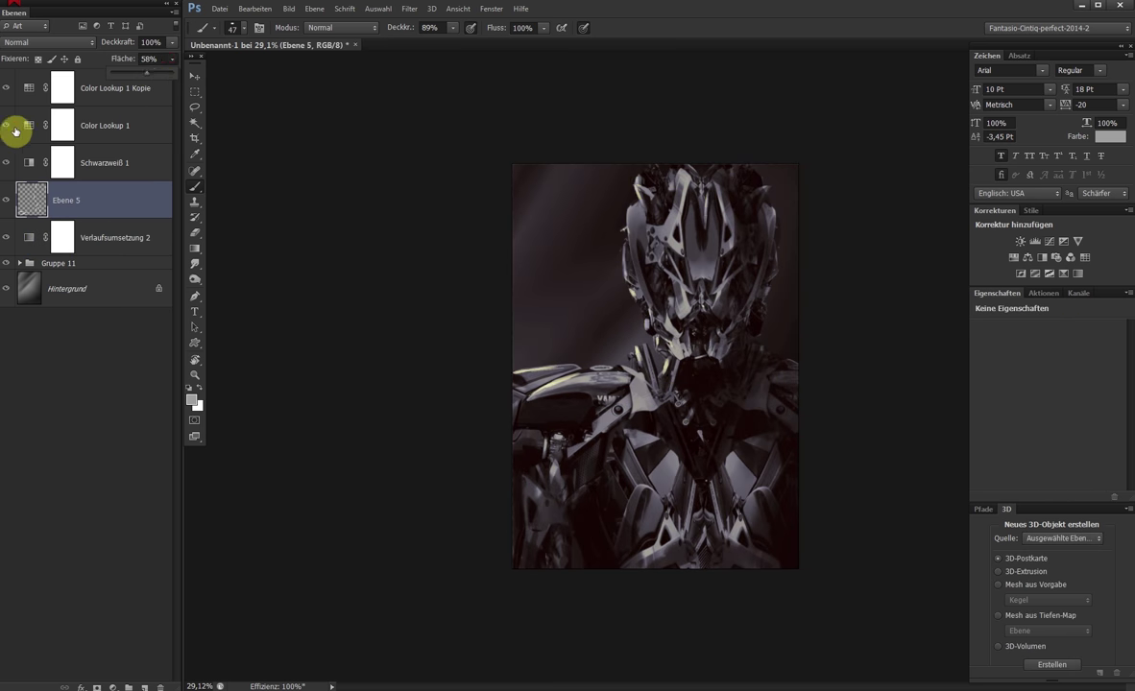
pyautogui.click(7, 88)
pyautogui.click(124, 89)
pyautogui.click(5, 163)
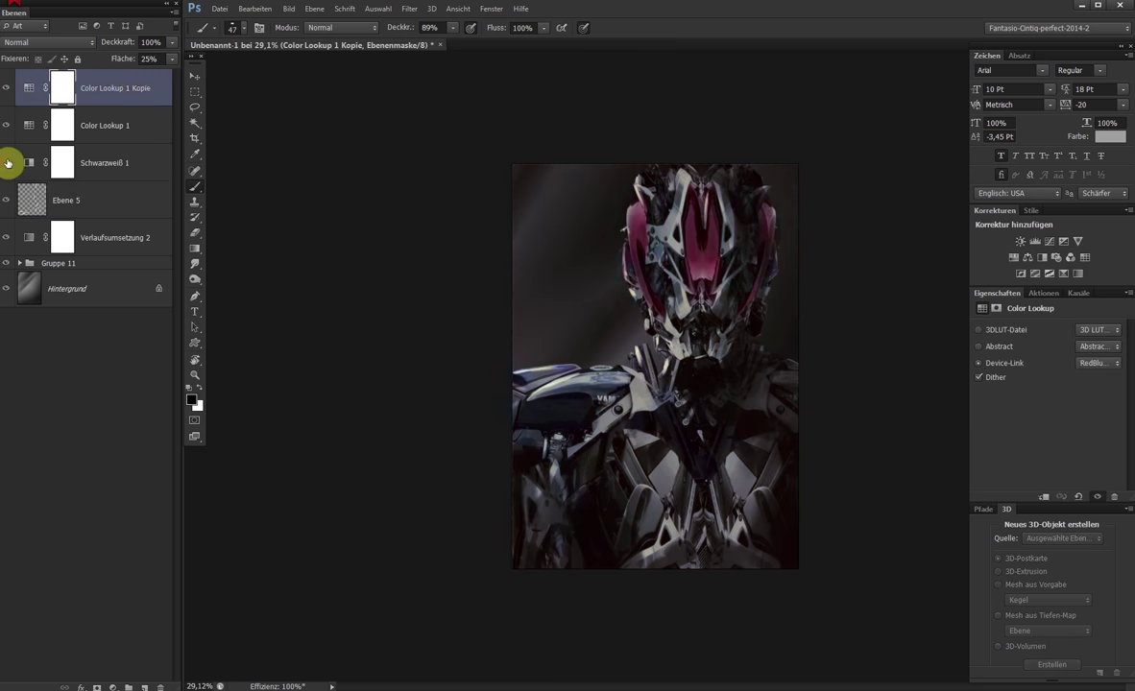
pyautogui.click(6, 163)
pyautogui.click(6, 163)
pyautogui.click(6, 163)
# Set Schwarzweiß 1 to Sättigung blending and move Ebene 5 to the top
pyautogui.click(49, 42)
pyautogui.click(39, 291)
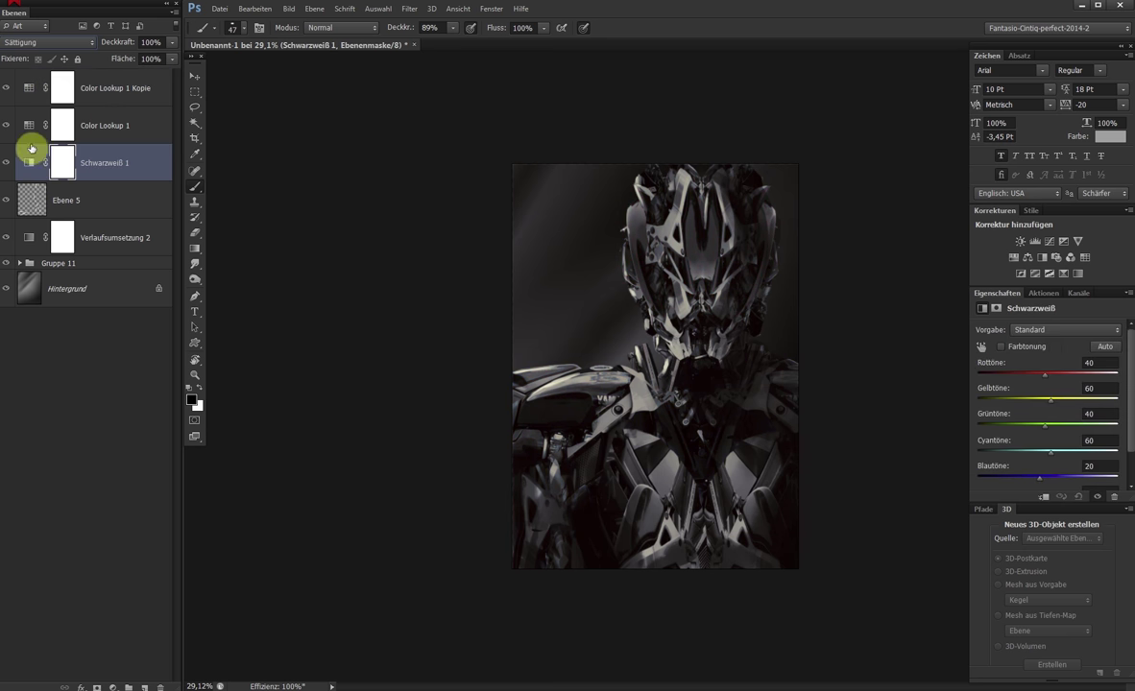
pyautogui.click(172, 59)
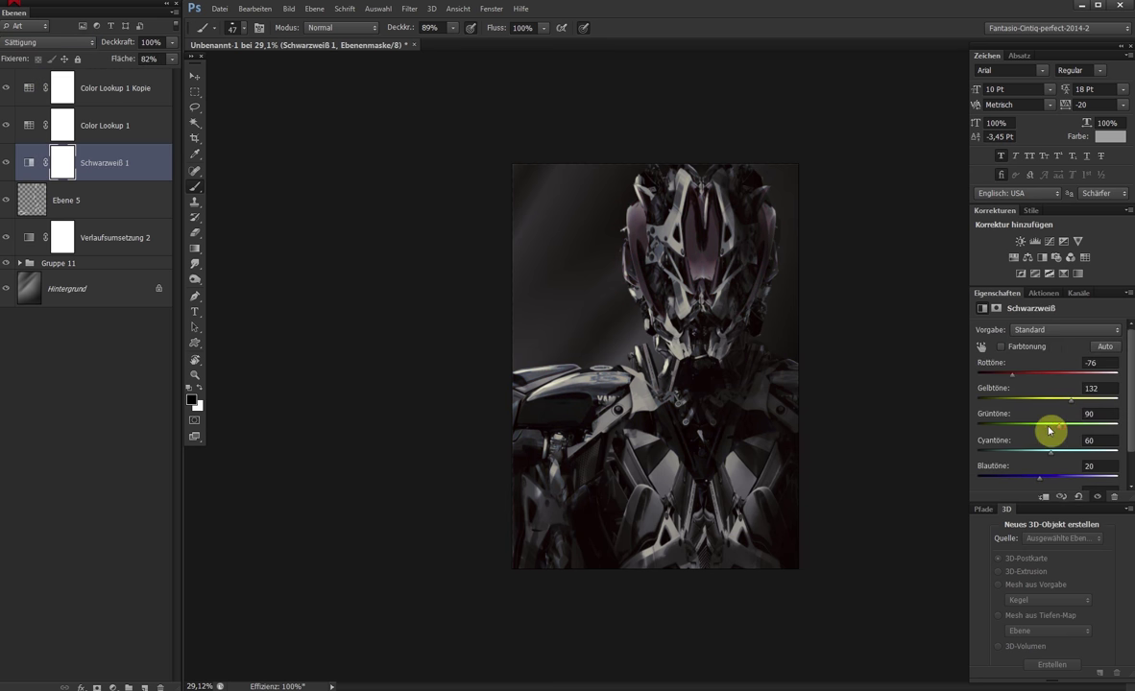
pyautogui.moveTo(105, 196); pyautogui.dragTo(120, 77)
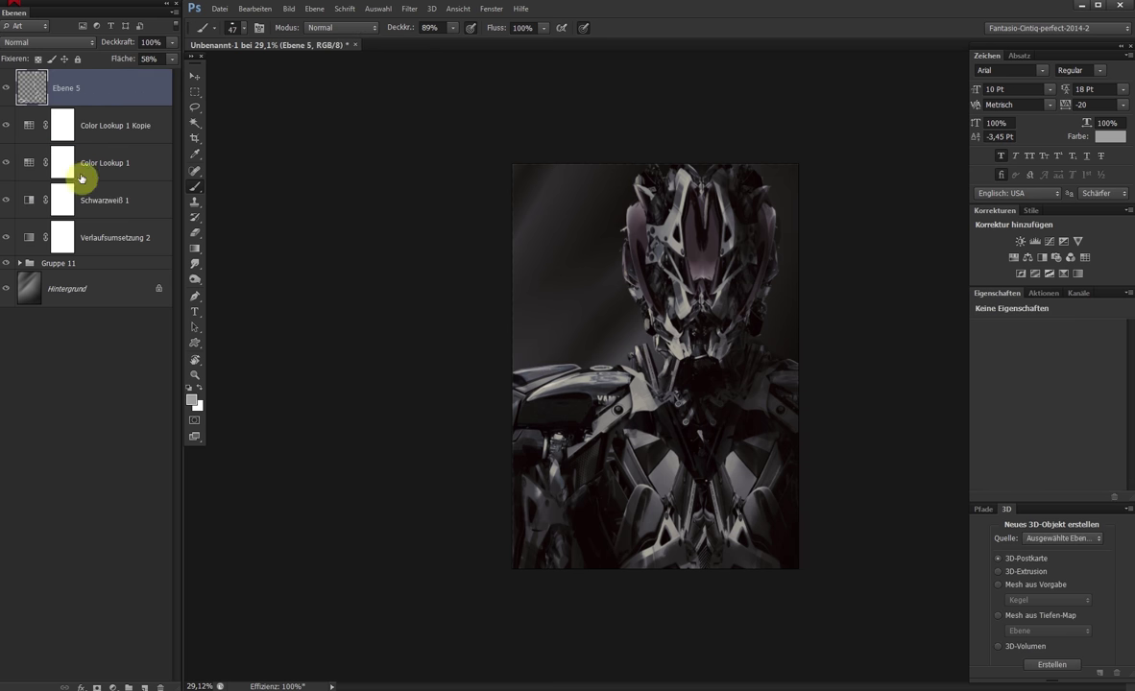
# Add a new empty layer, Ebene 6, above the colour lookups and reset colours to default
pyautogui.click(125, 134)
pyautogui.hotkey('ctrl', 'shift', 'n')
pyautogui.press('Return')
pyautogui.press('d')
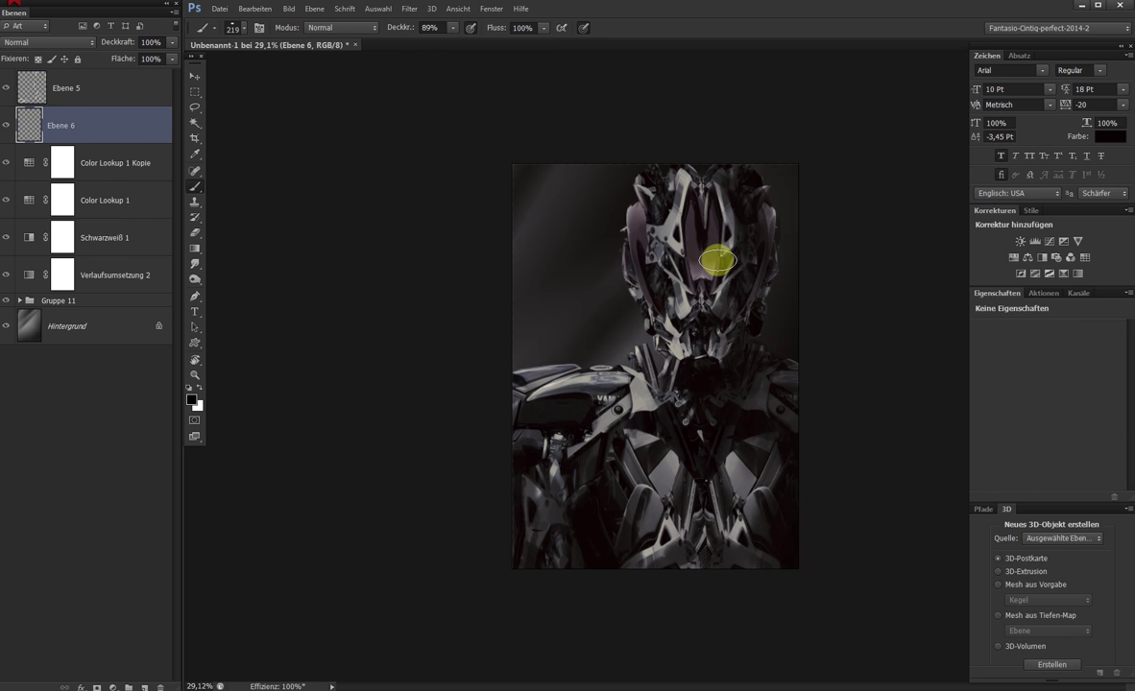
# Raise the saturation with a Hue/Saturation adjustment and apply it
pyautogui.keyDown('alt'); pyautogui.keyDown('shift'); pyautogui.rightClick(667, 254); pyautogui.keyUp('shift'); pyautogui.keyUp('alt')
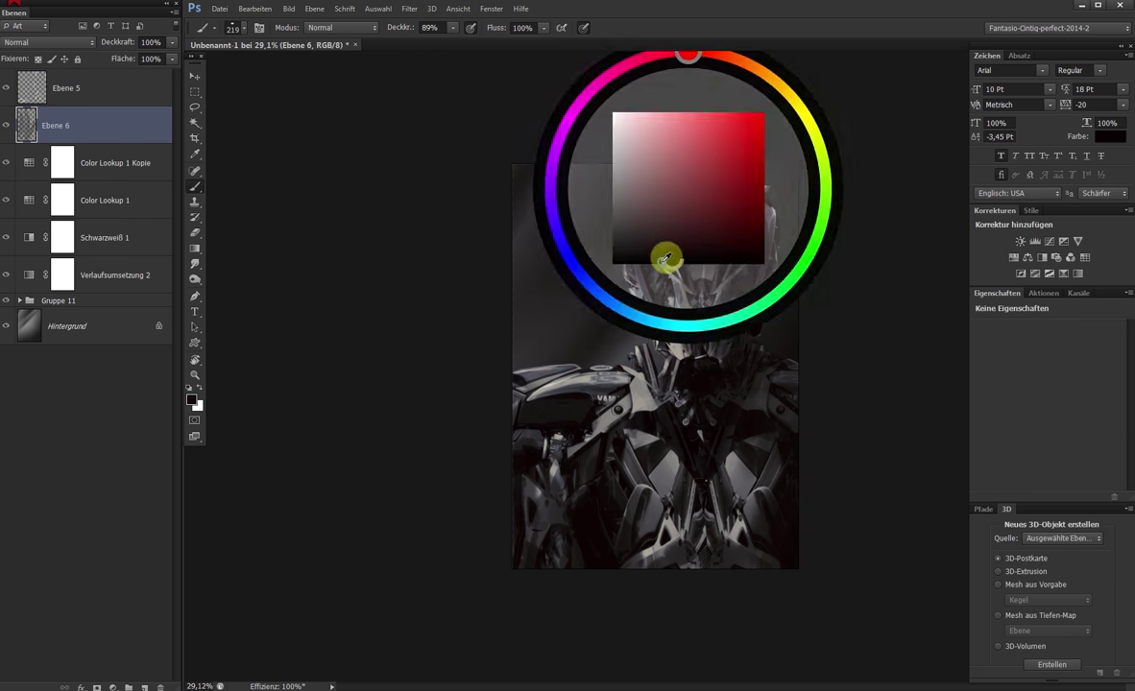
pyautogui.hotkey('ctrl', 'u')
pyautogui.moveTo(142, 533)
pyautogui.mouseDown()
pyautogui.moveTo(79, 538)
pyautogui.moveTo(173, 536)
pyautogui.mouseUp()
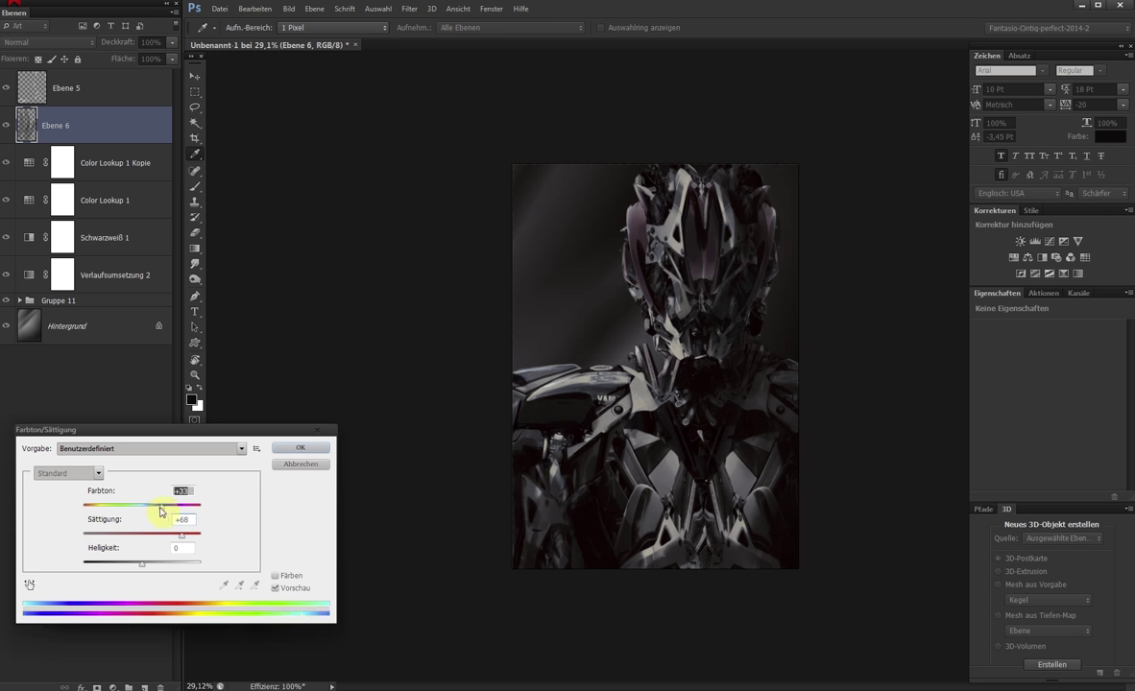
pyautogui.press('Return')
pyautogui.press('b')
# Sample a grey from the robot with a smaller brush, rotating then resetting the canvas view
pyautogui.keyDown('alt'); pyautogui.rightClick(675, 368); pyautogui.keyUp('alt')
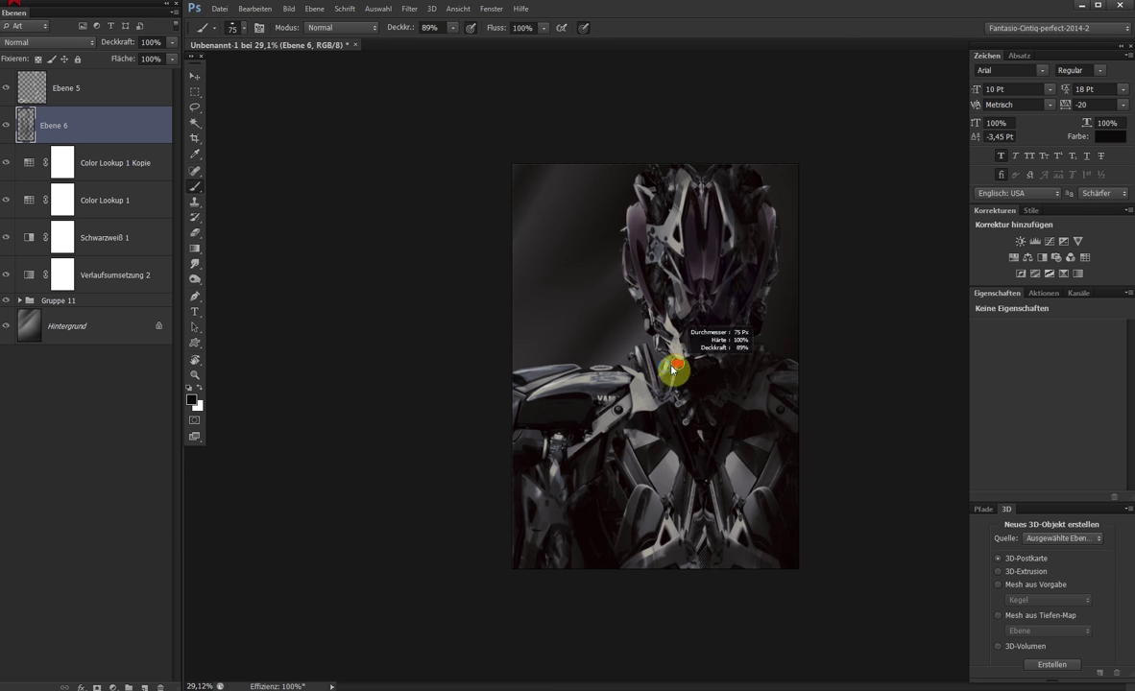
pyautogui.scroll(3, 726, 366)
pyautogui.keyDown('alt'); pyautogui.click(665, 357); pyautogui.keyUp('alt')
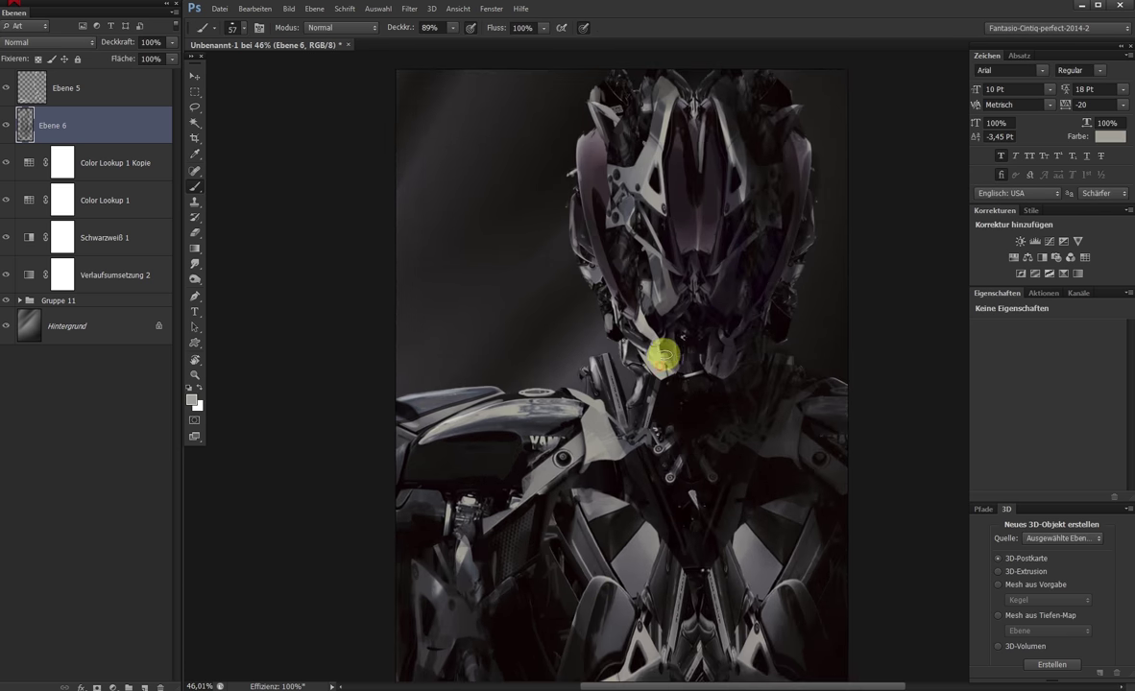
pyautogui.press('[')
pyautogui.press('[')
pyautogui.press('[')
pyautogui.moveTo(679, 374); pyautogui.dragTo(683, 397)
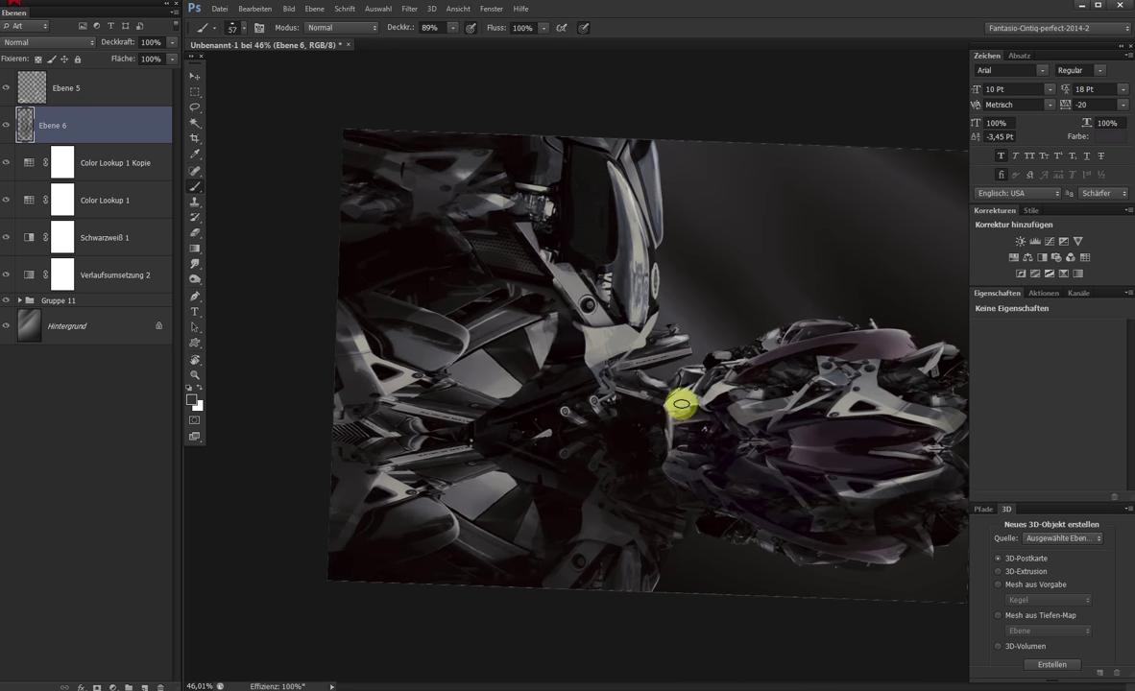
pyautogui.keyDown('alt'); pyautogui.click(685, 418); pyautogui.keyUp('alt')
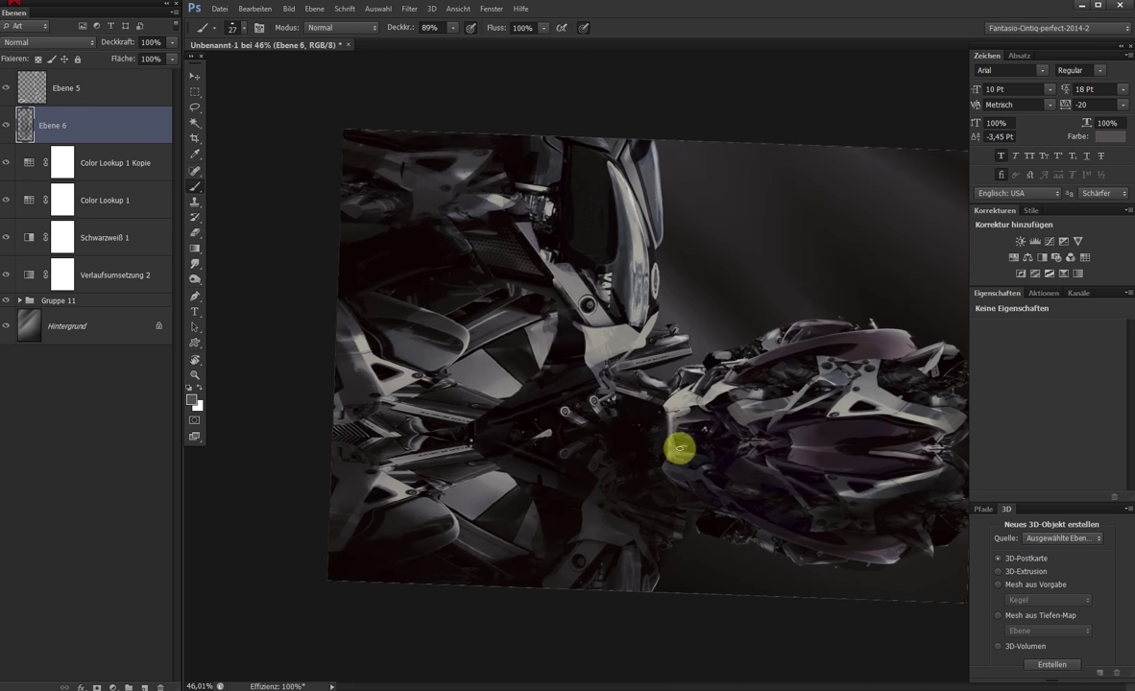
pyautogui.press('Escape')
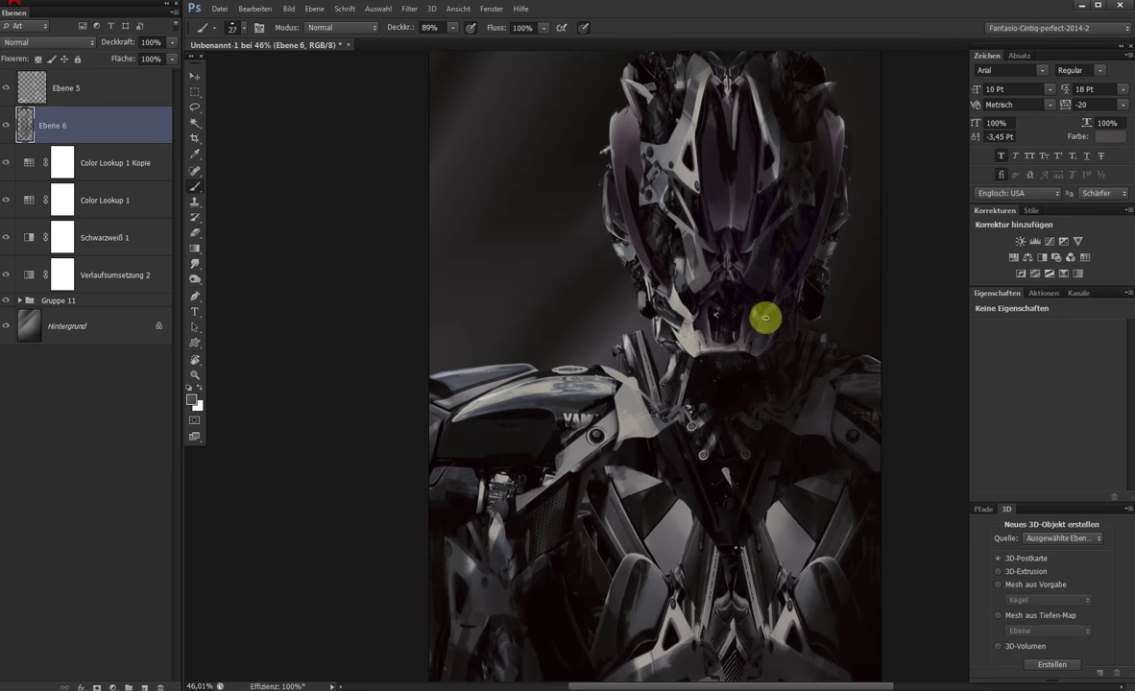
# On a new layer, paint small red dots on the robot's eye, head and lower face
pyautogui.hotkey('ctrl', 'shift', 'alt', 'n')
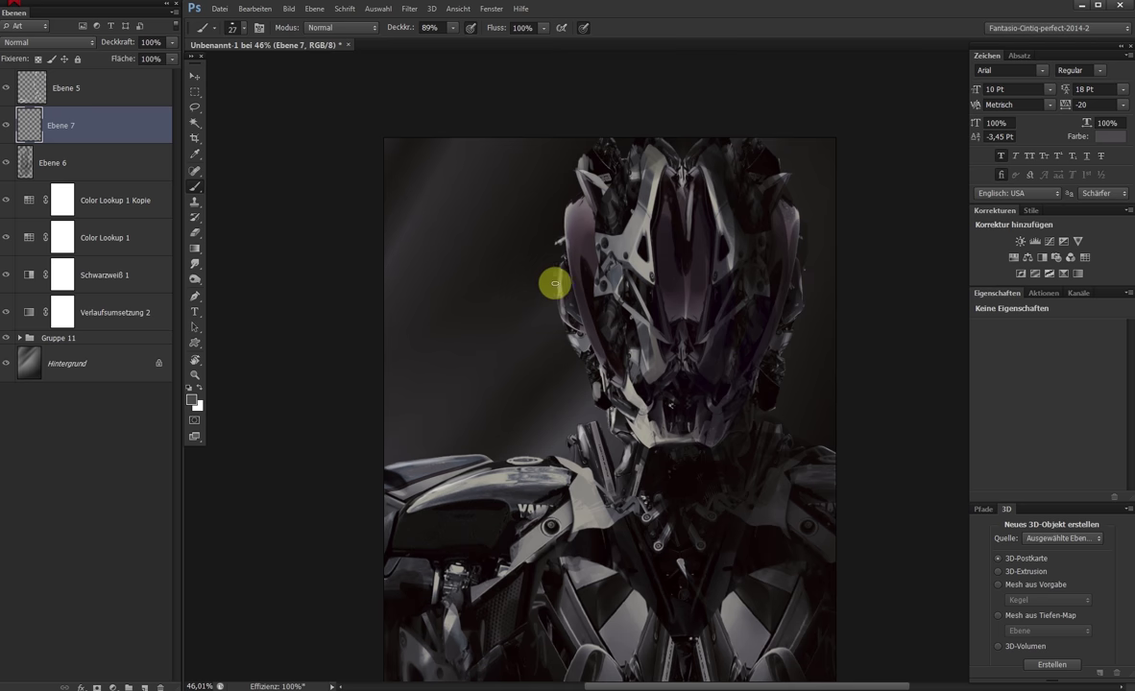
pyautogui.moveTo(746, 319); pyautogui.dragTo(884, 208)
pyautogui.click(725, 248)
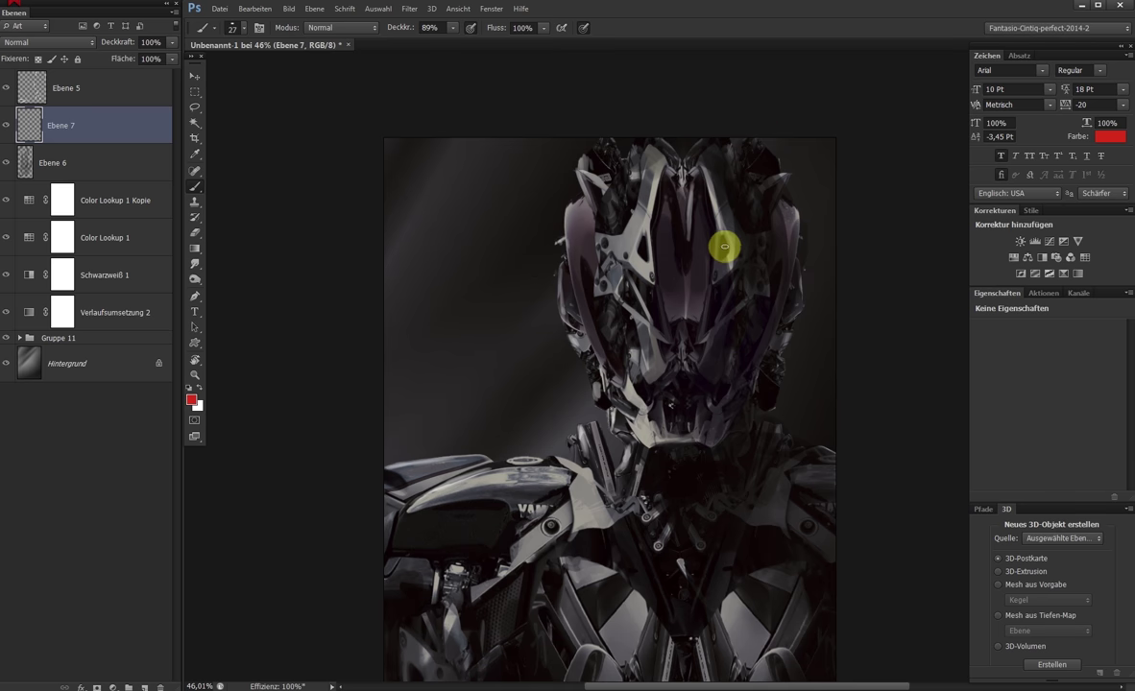
pyautogui.click(641, 247)
pyautogui.click(736, 298)
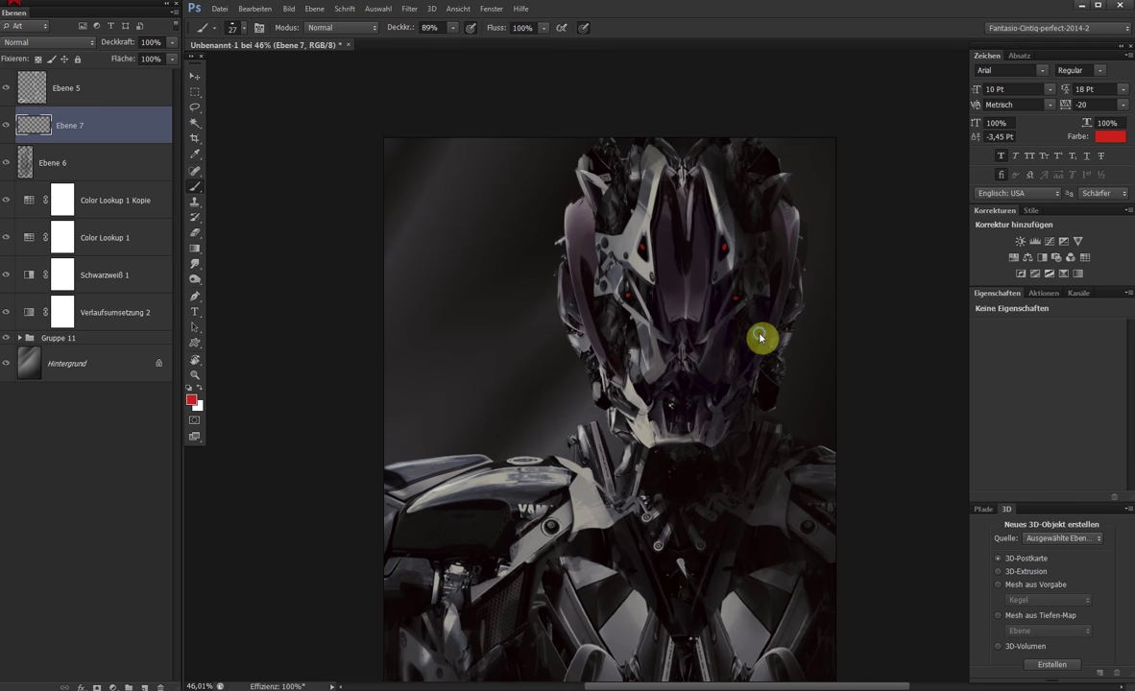
pyautogui.click(623, 291)
pyautogui.click(684, 404)
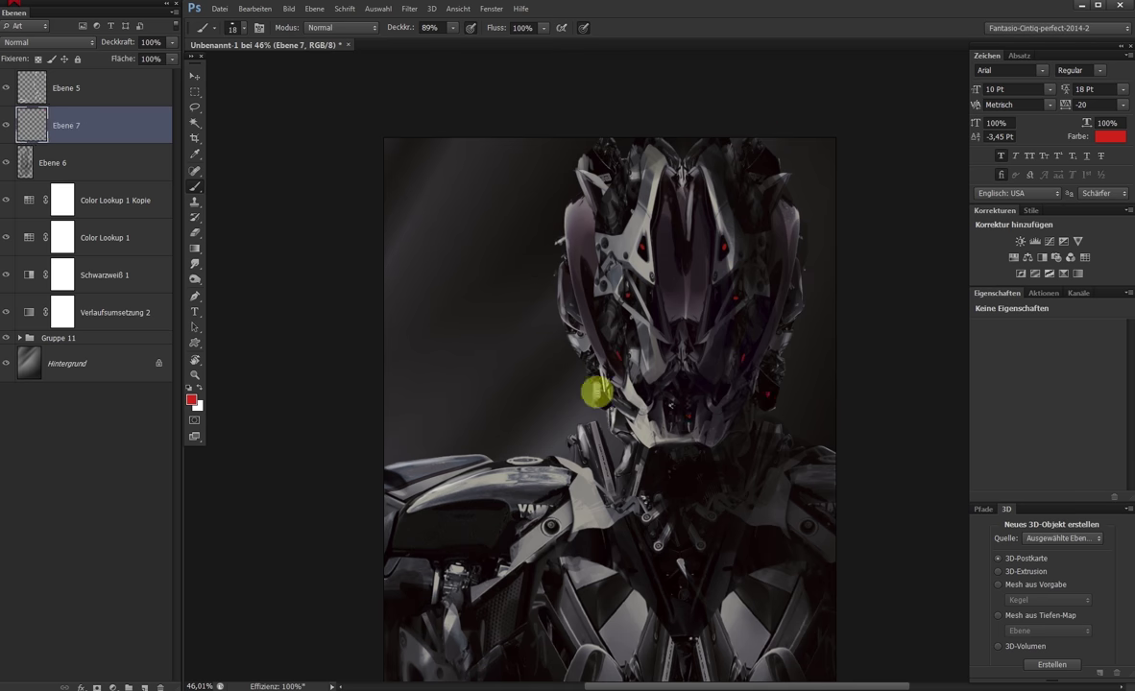
pyautogui.click(593, 190)
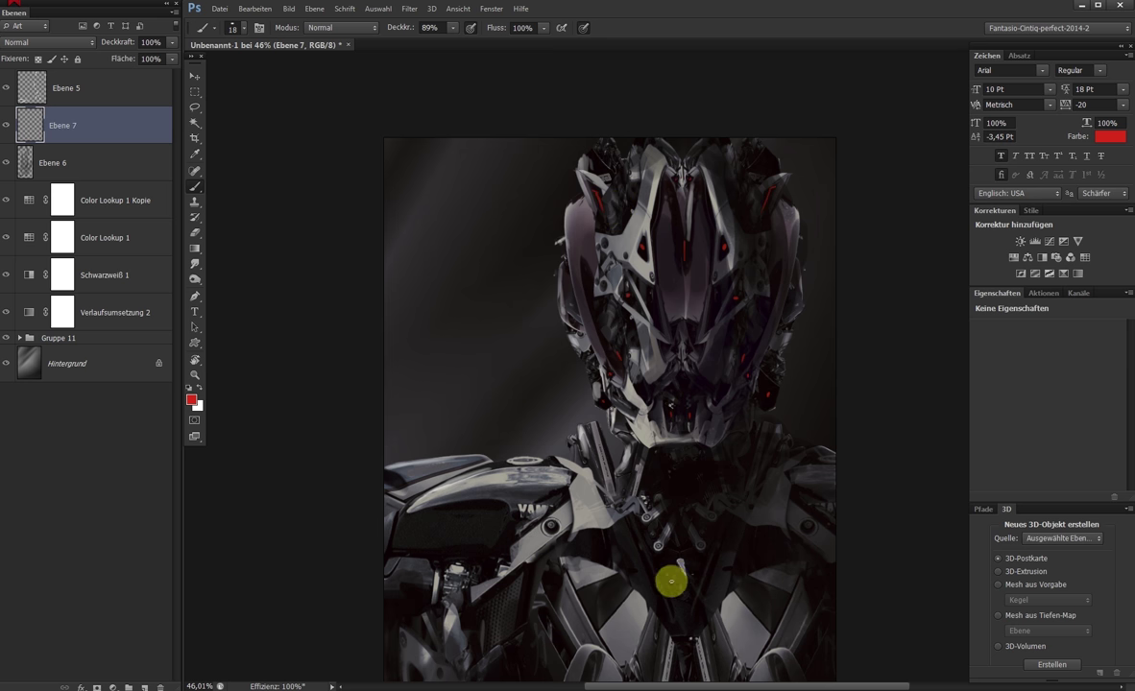
# Paint red dots on the chest and lower body, then zoom out to the whole robot
pyautogui.moveTo(708, 568); pyautogui.dragTo(701, 360)
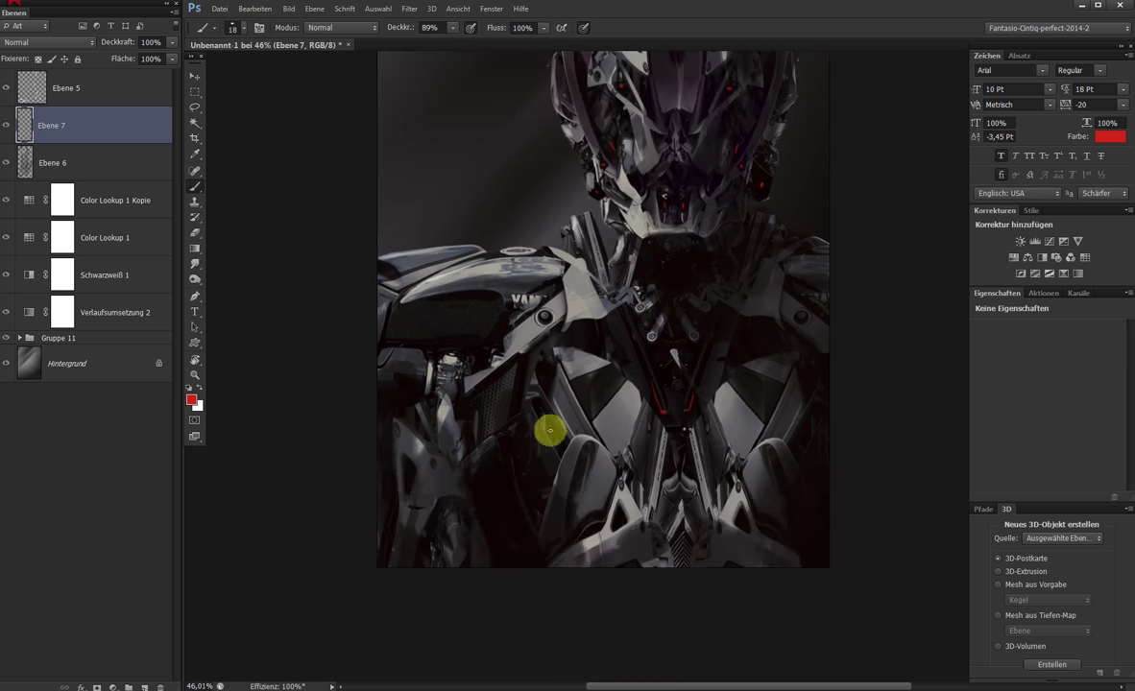
pyautogui.click(743, 519)
pyautogui.click(617, 518)
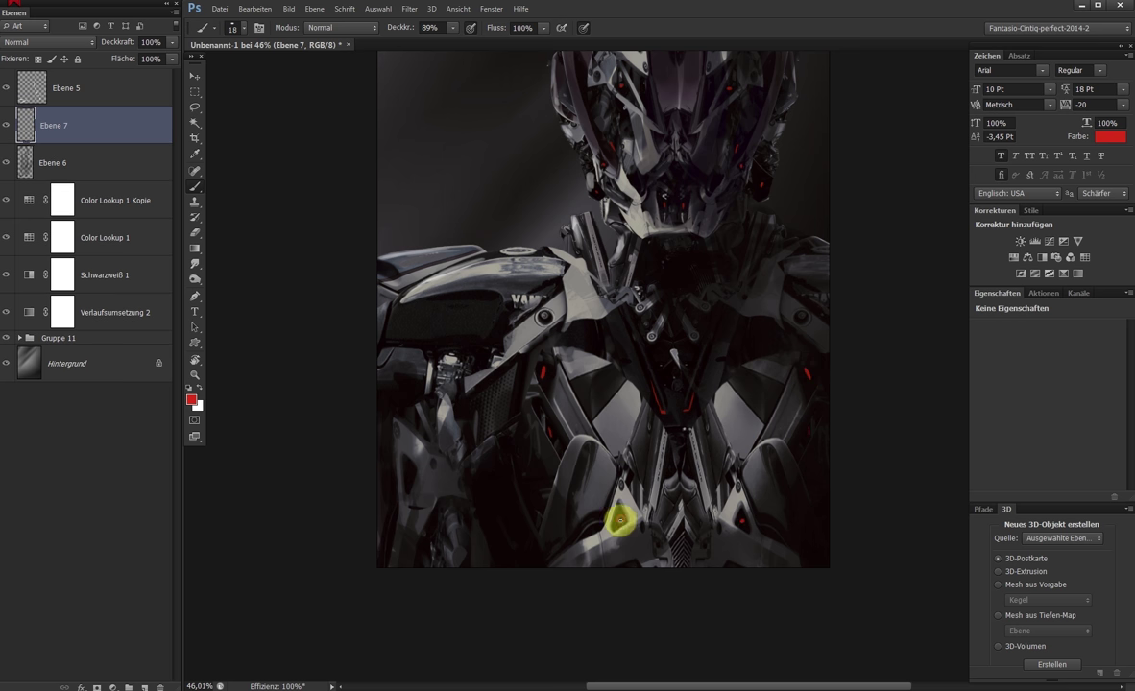
pyautogui.click(408, 470)
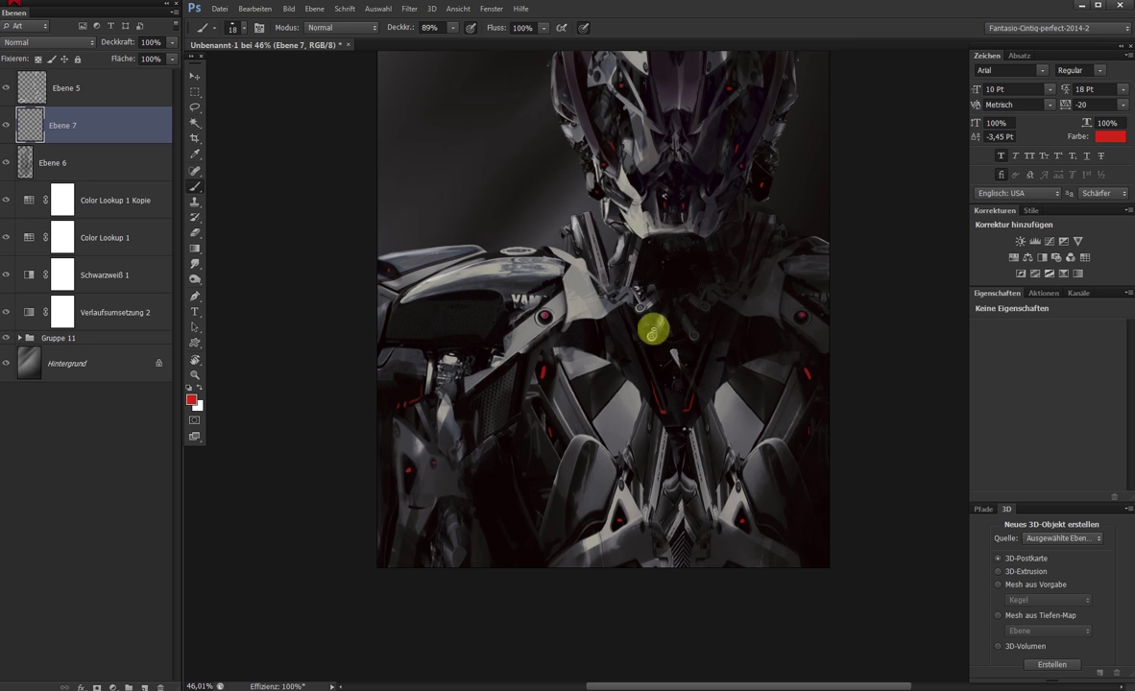
pyautogui.moveTo(751, 258); pyautogui.dragTo(668, 252)
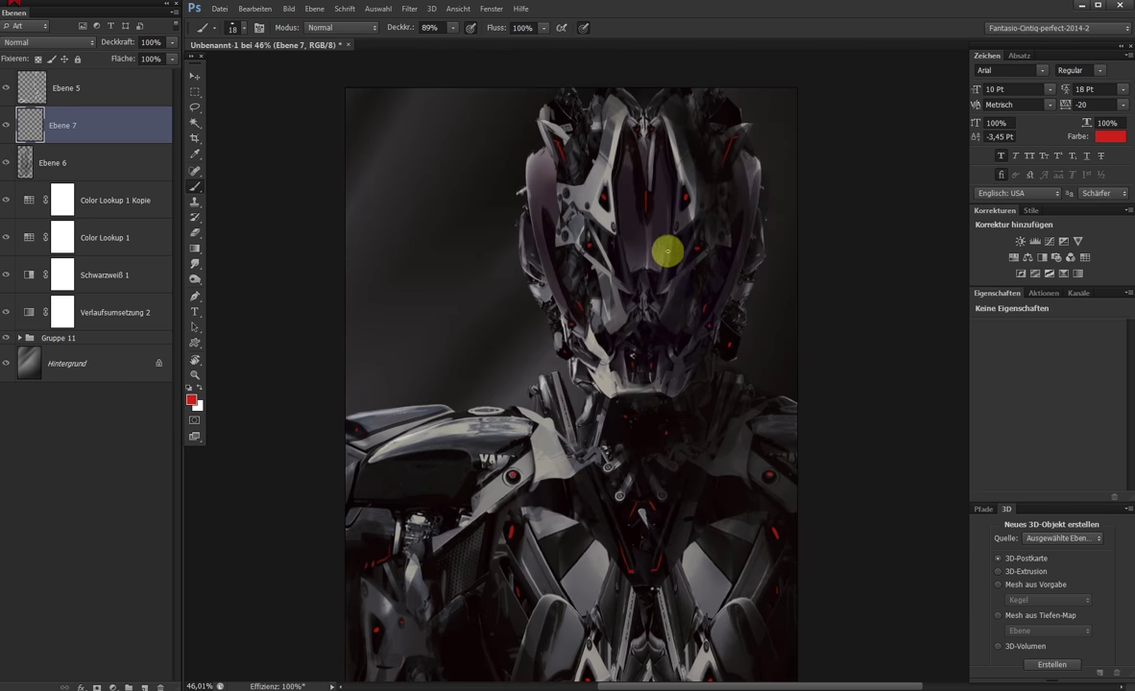
pyautogui.moveTo(662, 177); pyautogui.dragTo(402, 175)
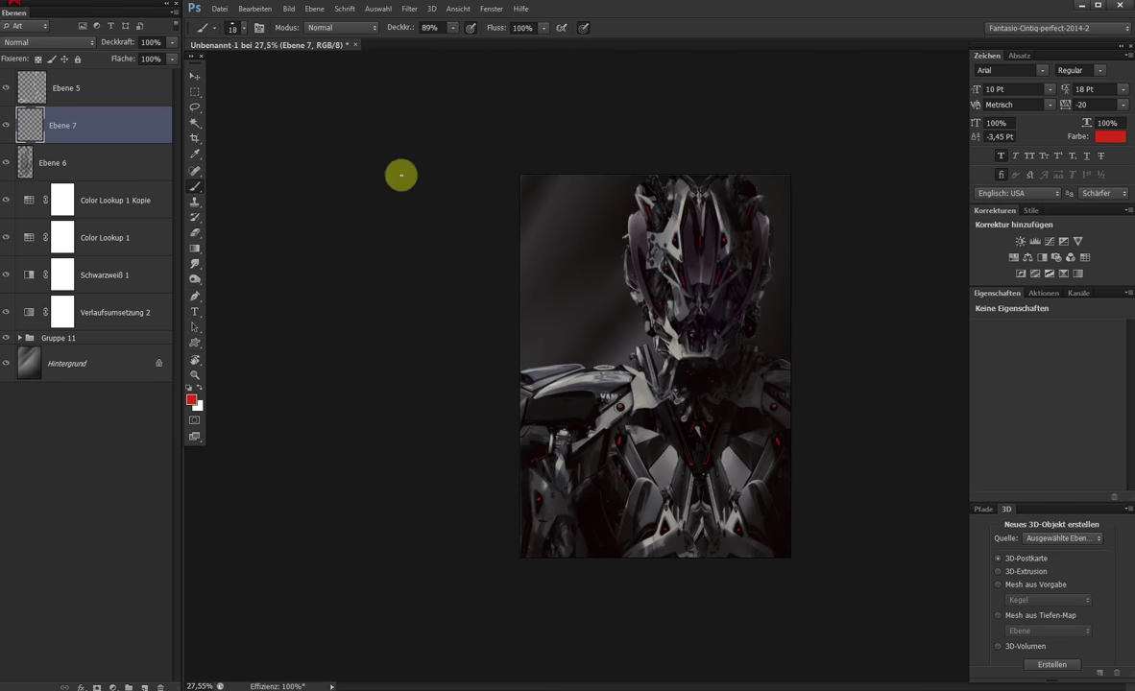